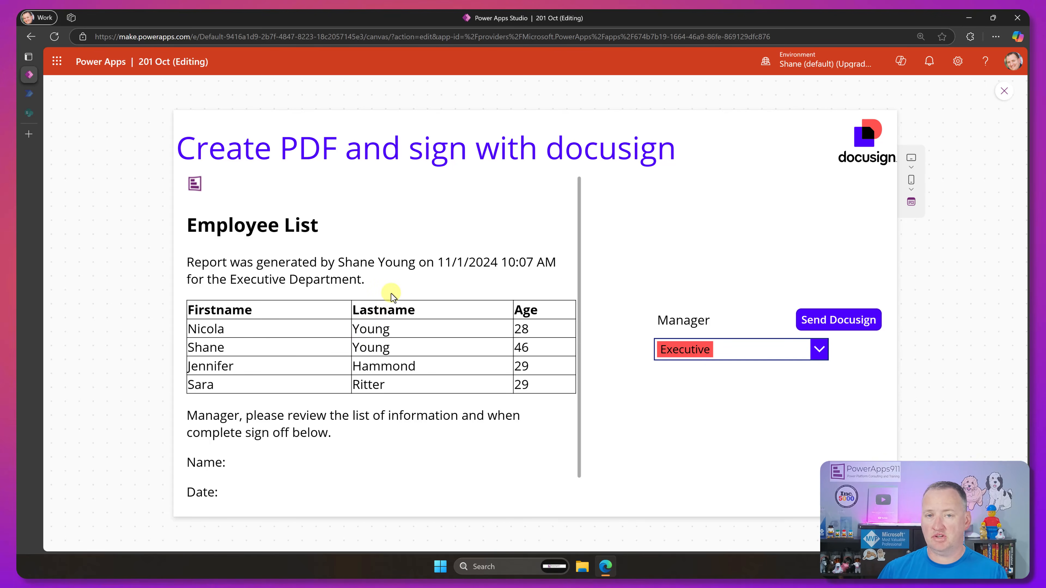
Preview the employee report for the Accounting and IT departments and set the department selection back to Executive
left_click(782, 351)
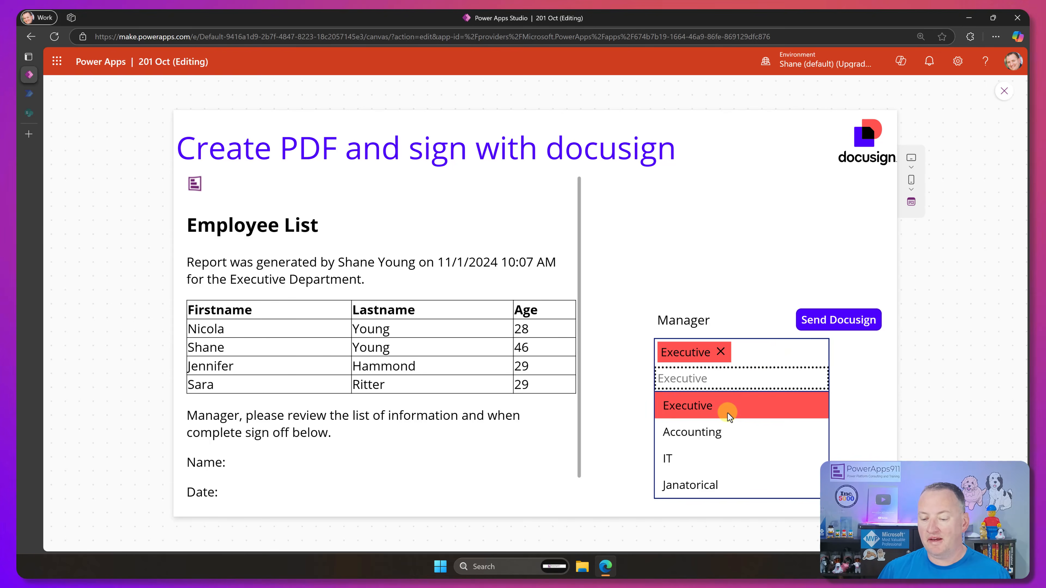
left_click(746, 443)
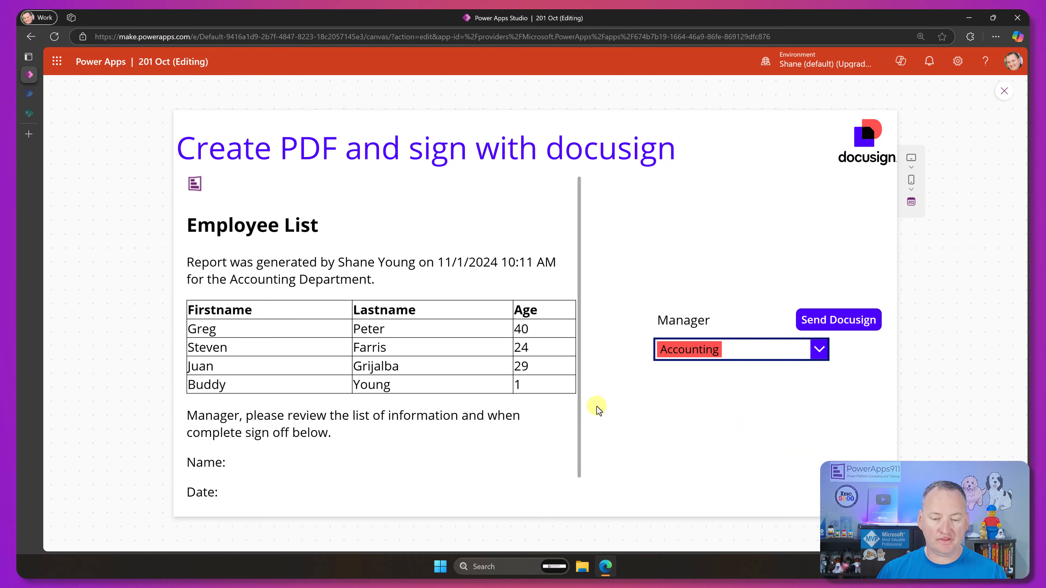
left_click(726, 349)
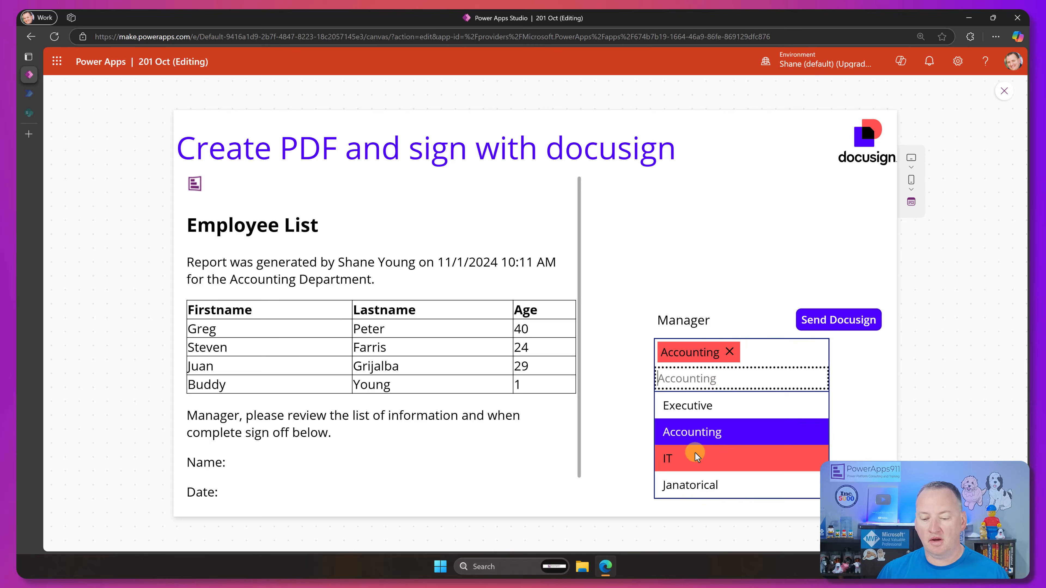
left_click(694, 456)
left_click(726, 350)
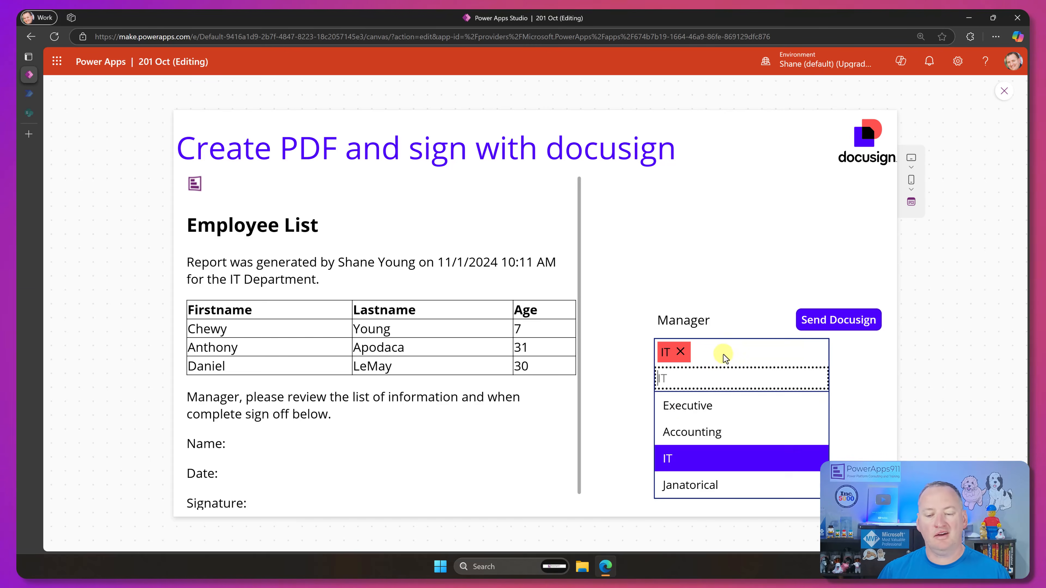
left_click(710, 407)
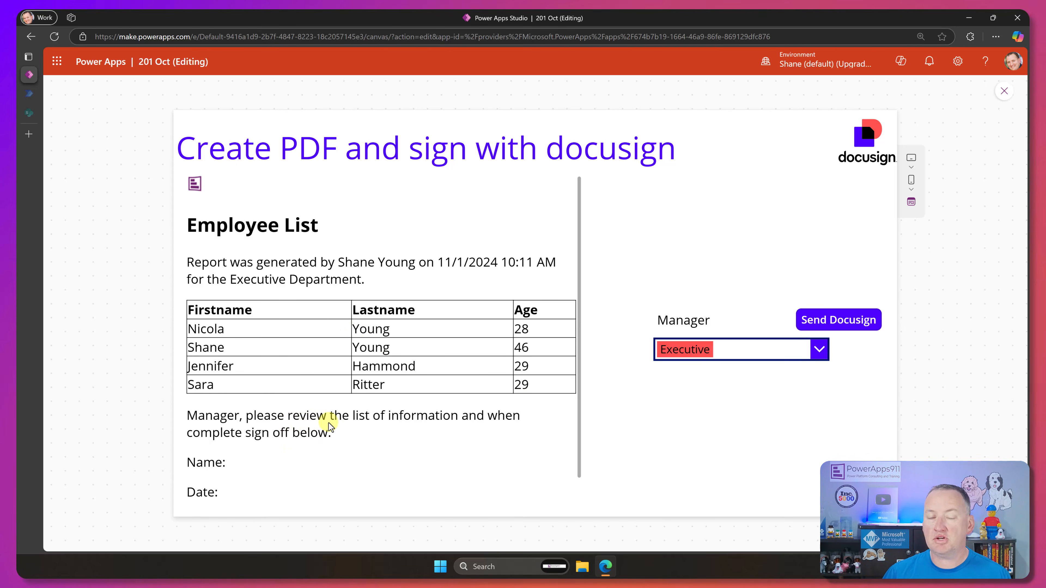
Check the sign-off lines at the end of the Executive report and send the report out for Docusign signature
scroll(307, 433, "down", 1)
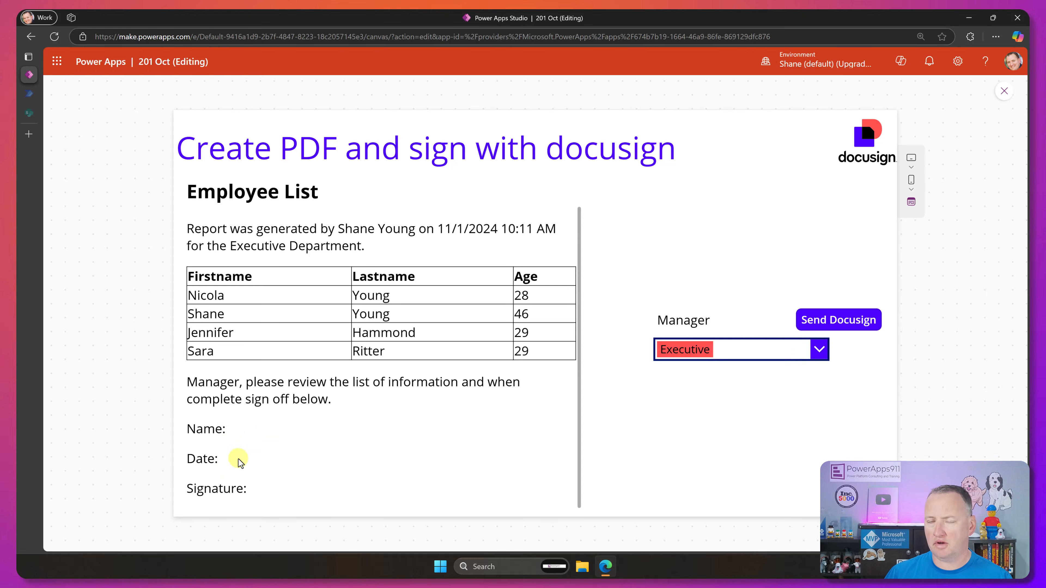
scroll(328, 446, "up", 1)
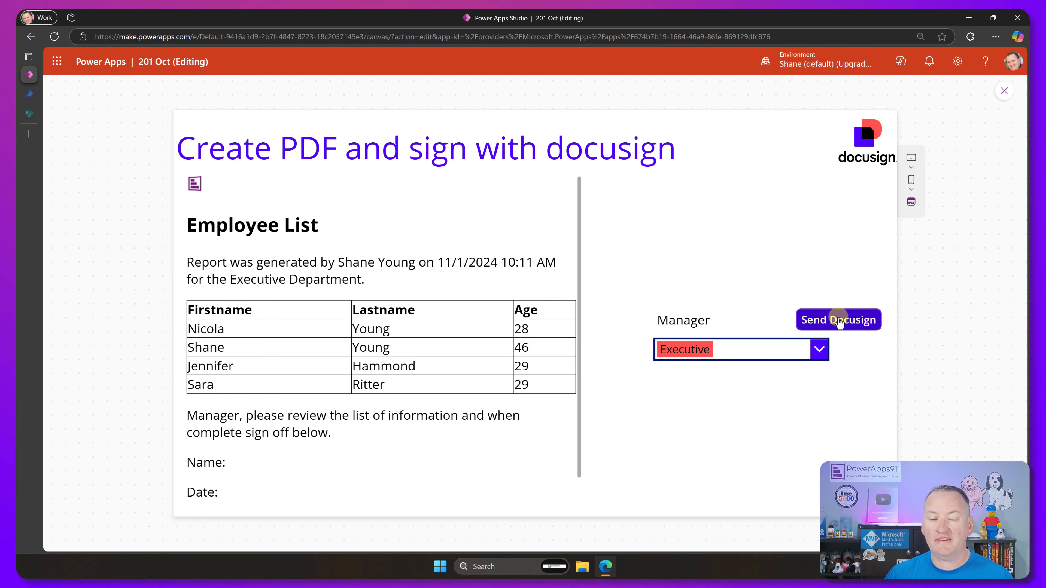
left_click(865, 318)
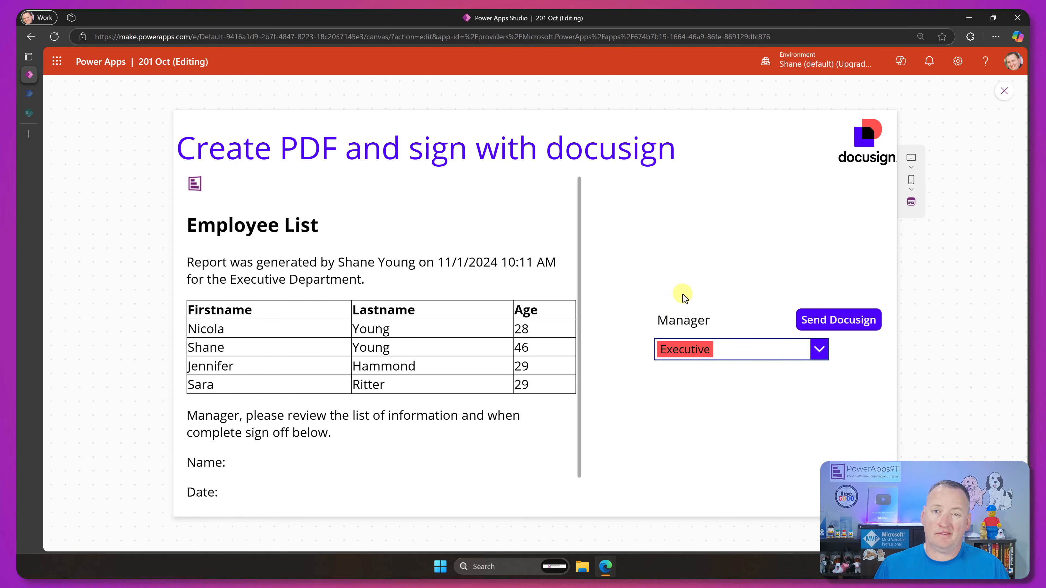
Switch to the recipient's Outlook inbox, open the document from the Docusign email and agree to use electronic records and signatures
left_click(37, 18)
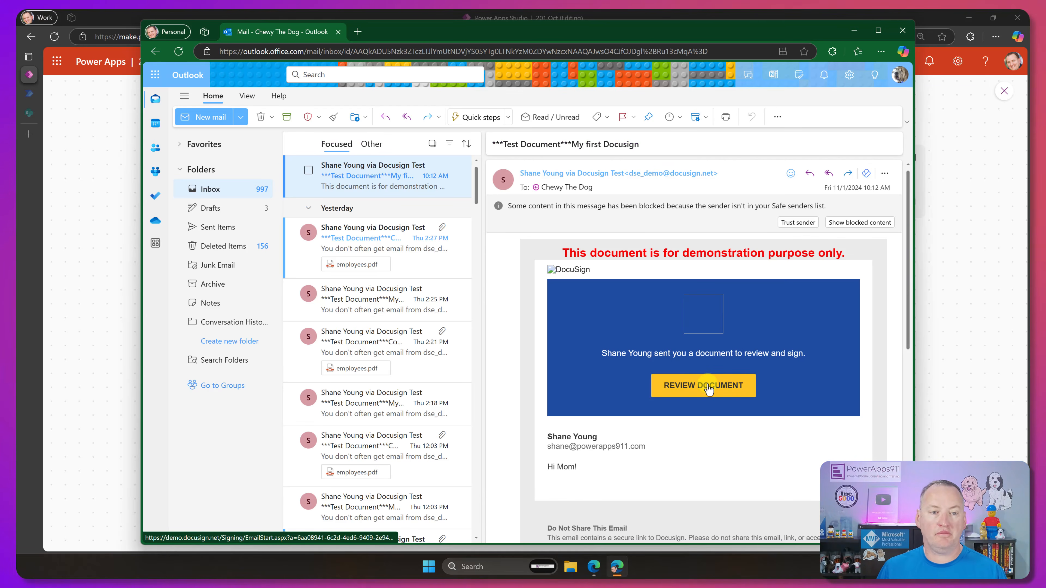
left_click(708, 388)
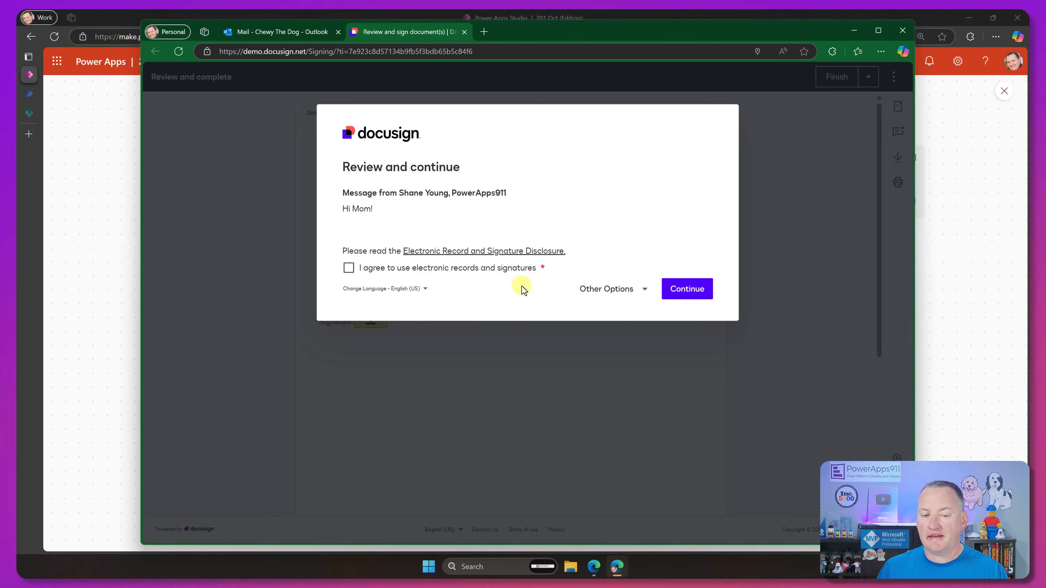
left_click(490, 270)
left_click(696, 291)
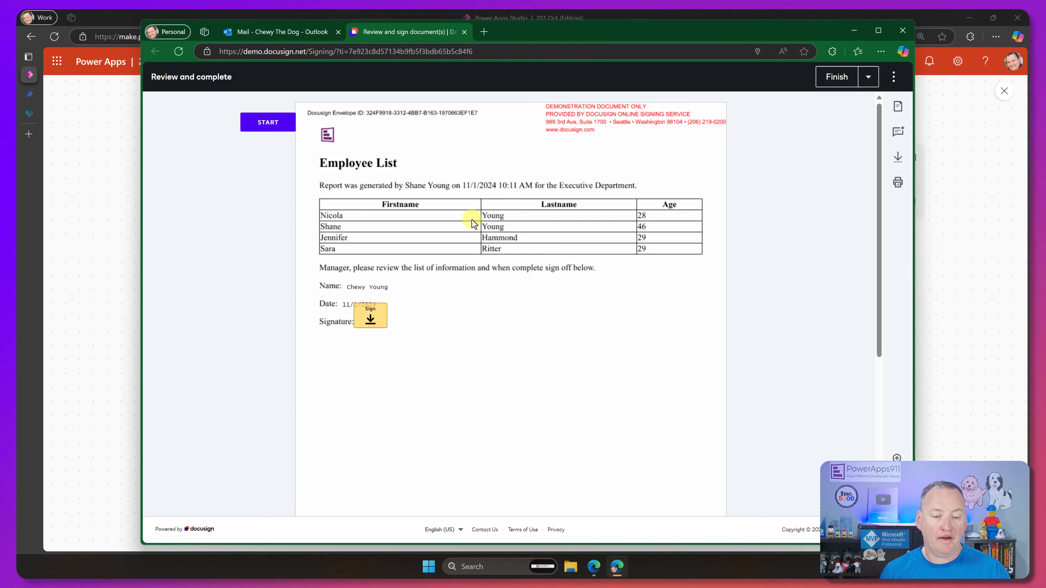
Sign the Employee List document with the preselected signature style, finish signing and close the recipient's browser window
left_click(371, 319)
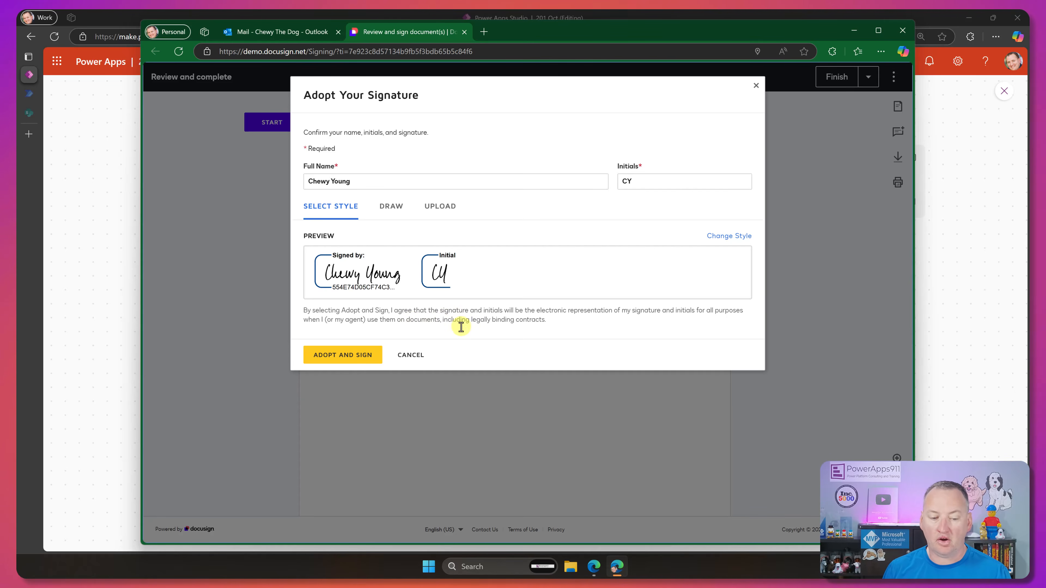
left_click(357, 359)
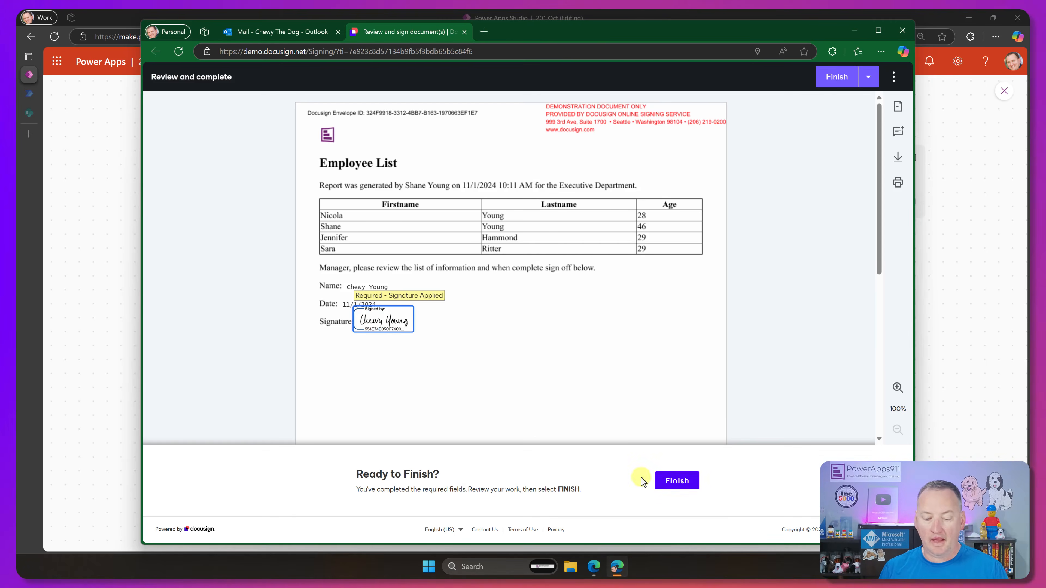
left_click(676, 482)
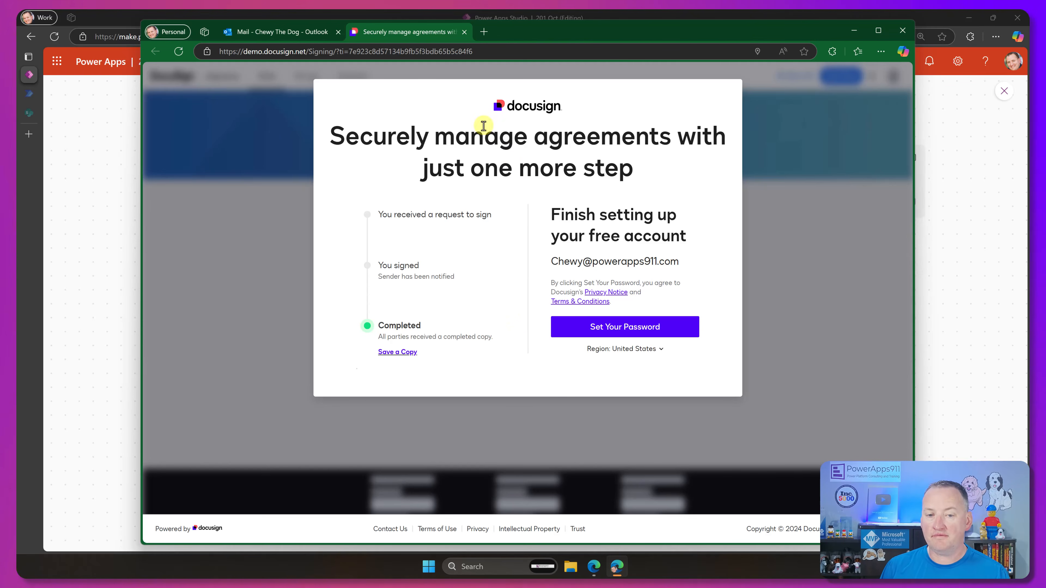
left_click(902, 30)
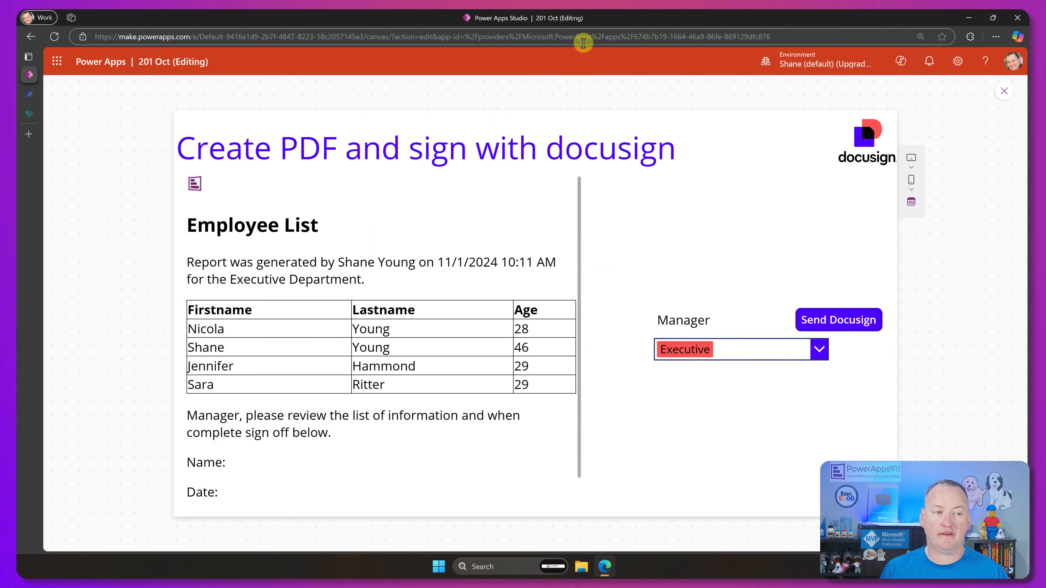
Switch to the SharePoint site, open its Documents library and sort it by Modified with the newest items first
left_click(28, 110)
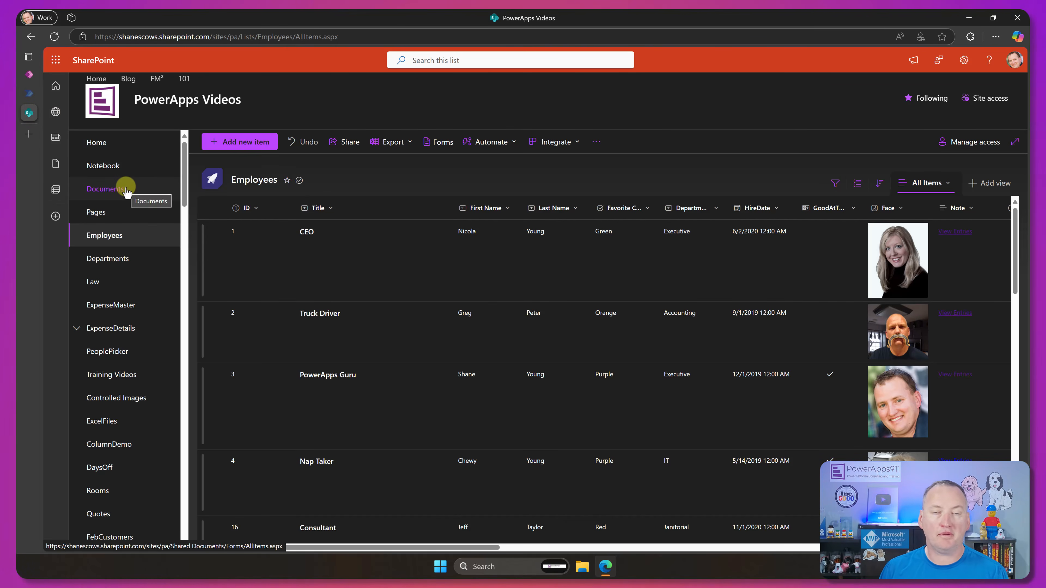
left_click(129, 191)
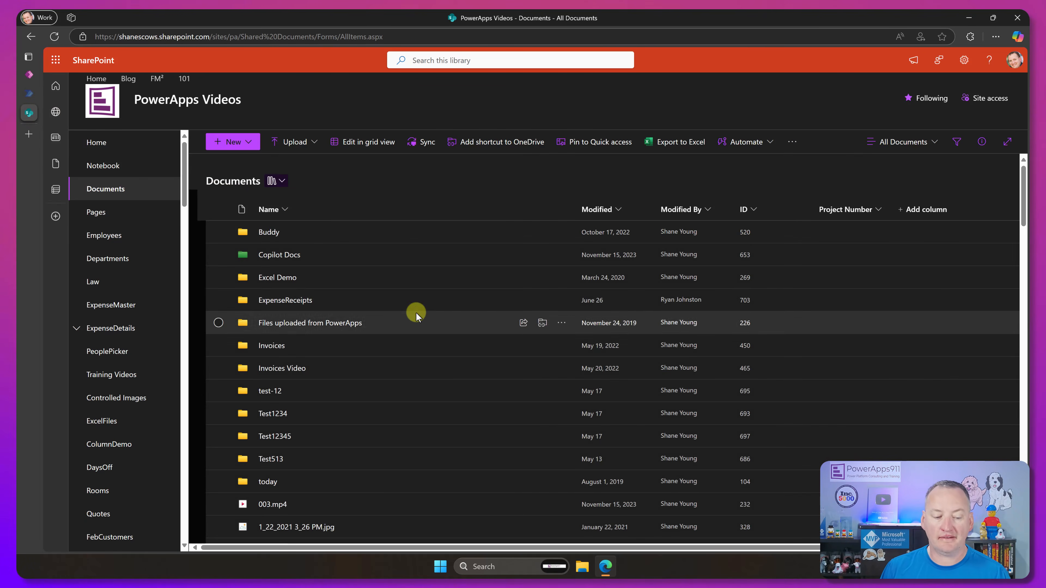
left_click(615, 209)
left_click(605, 252)
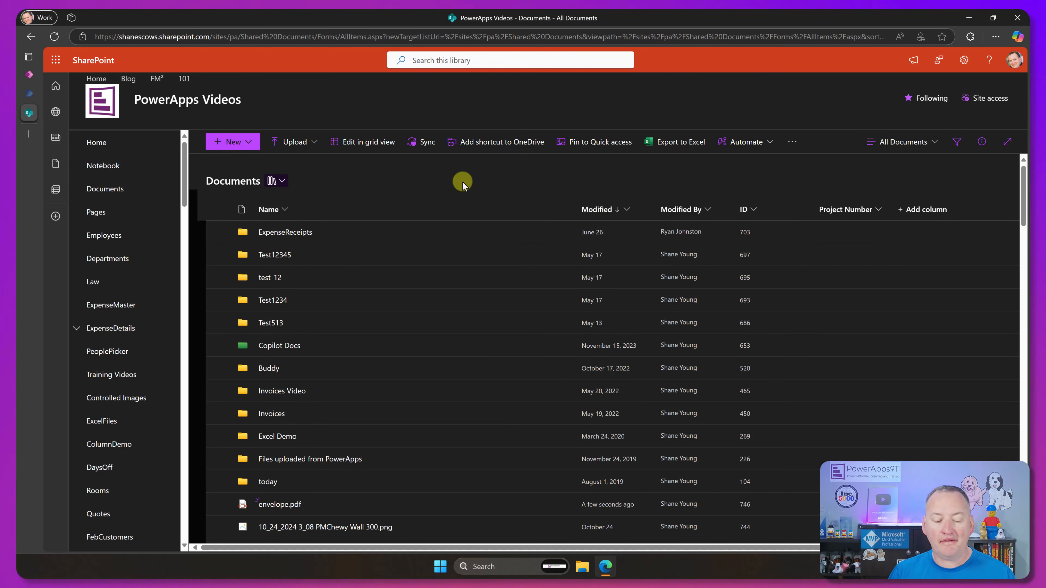
Open envelope.pdf, review the signed report, Certificate of Completion and disclosure pages, and close the file
left_click(290, 506)
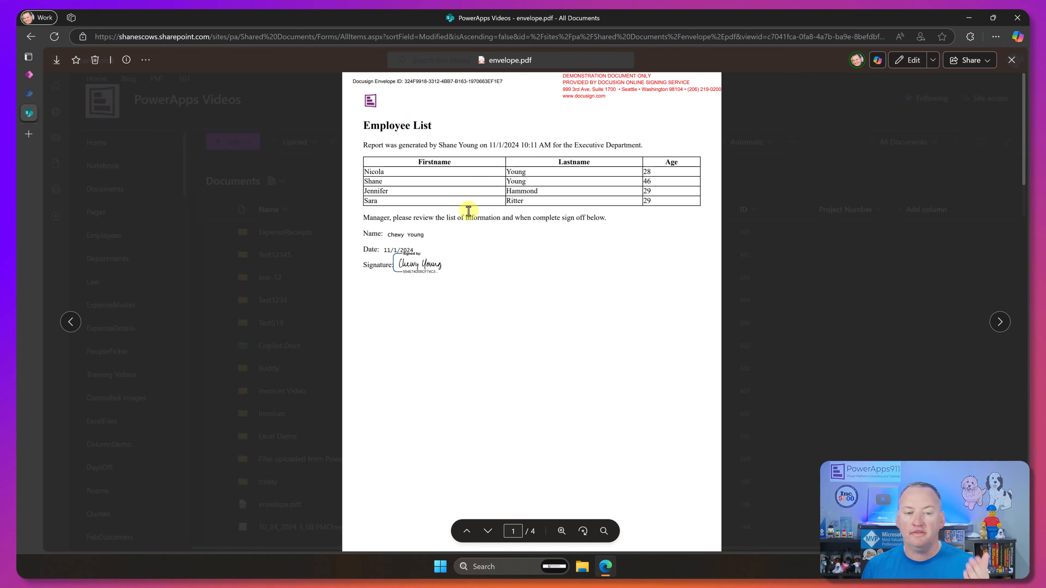
scroll(574, 273, "down", 10)
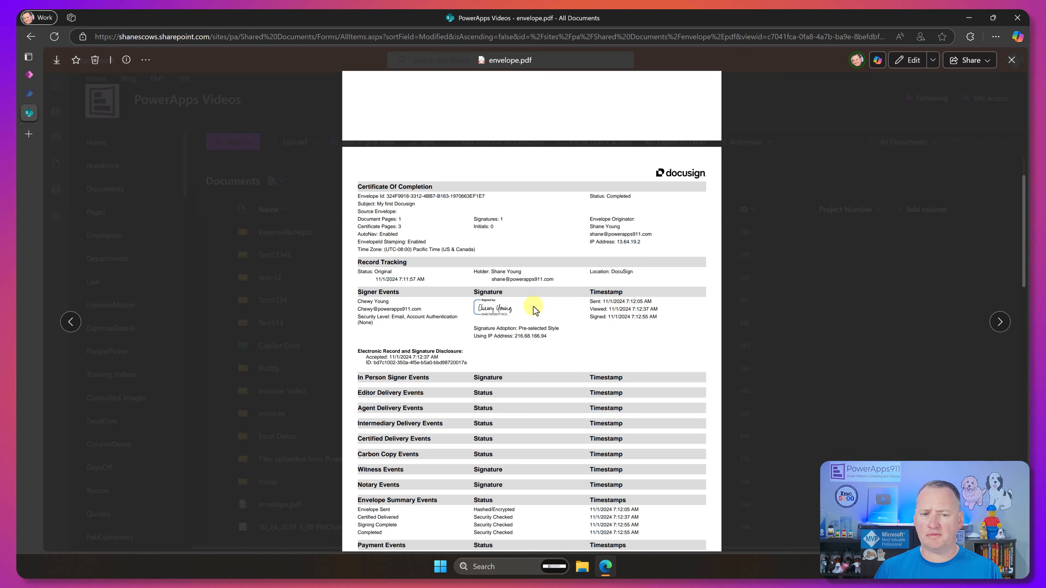
scroll(499, 257, "down", 15)
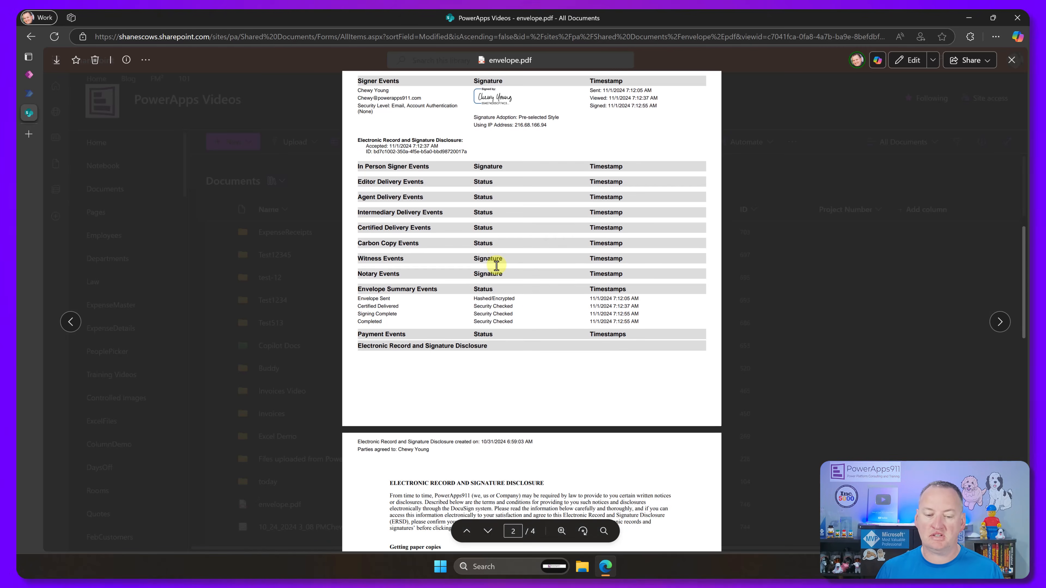
scroll(496, 266, "down", 5)
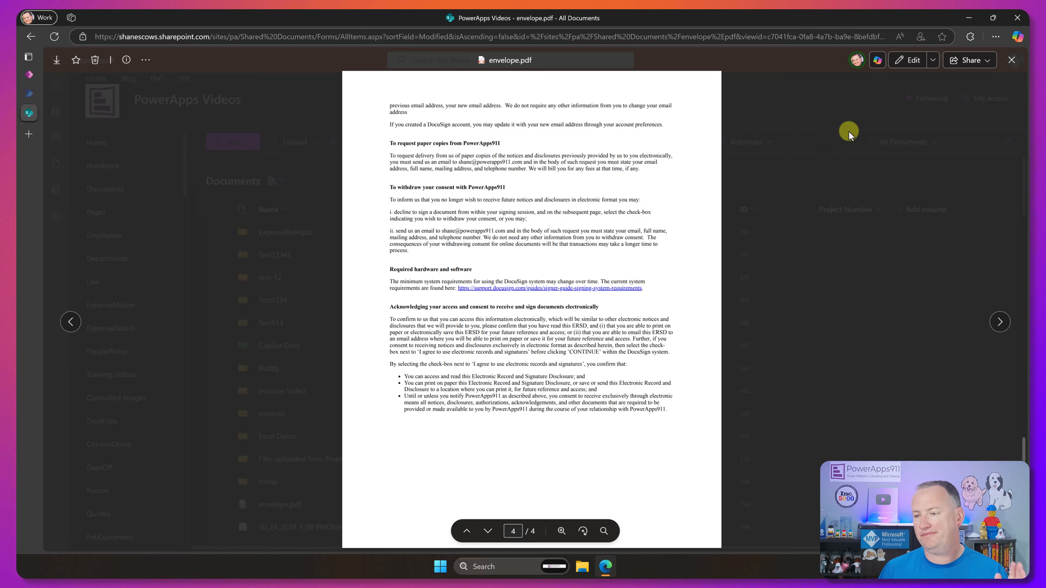
left_click(1013, 59)
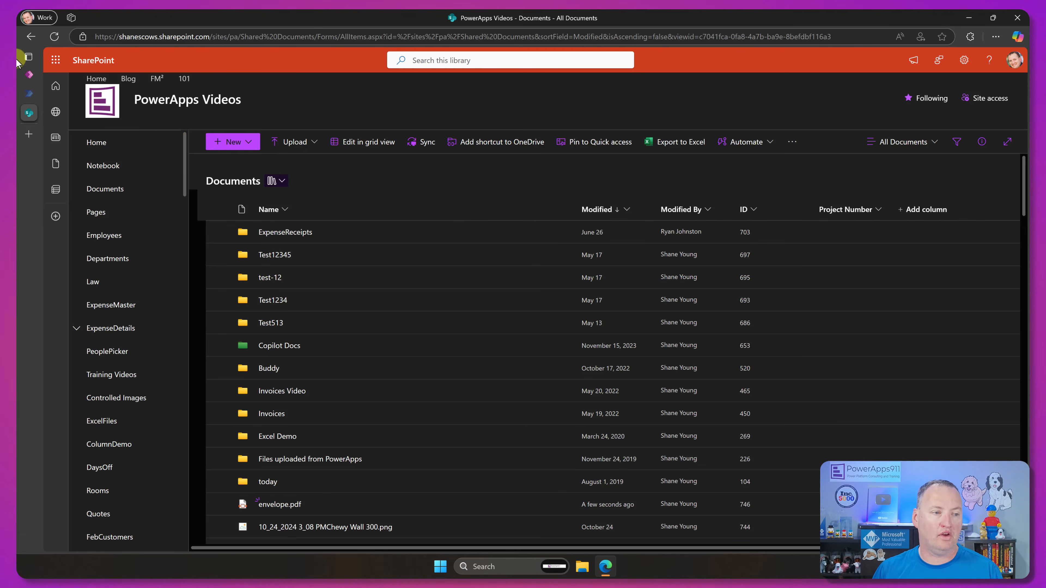
Switch back to Power Apps Studio, leave the app preview and show the report control's HtmlText formula in an enlarged formula bar
left_click(29, 74)
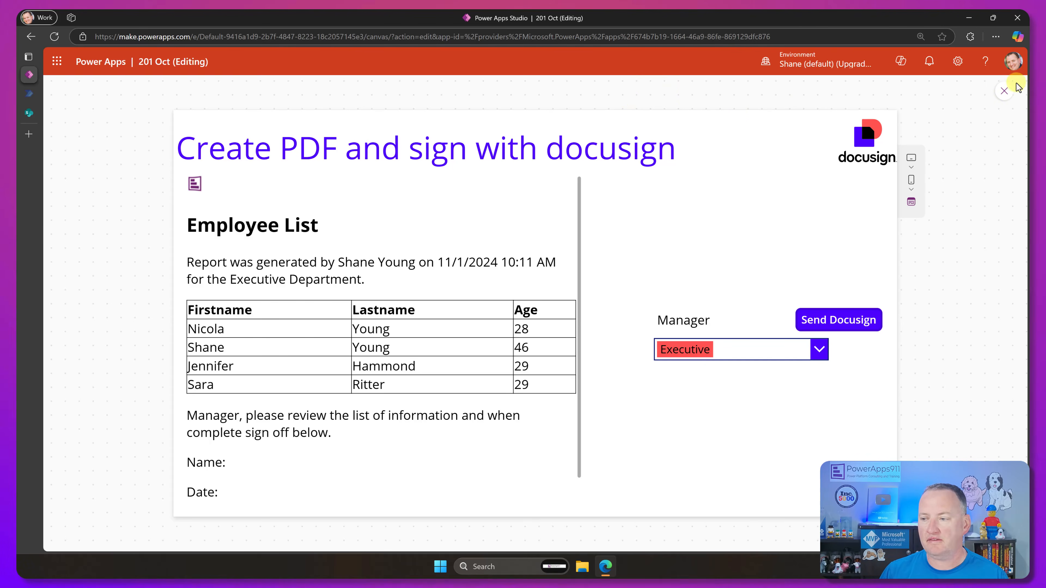
left_click(1005, 92)
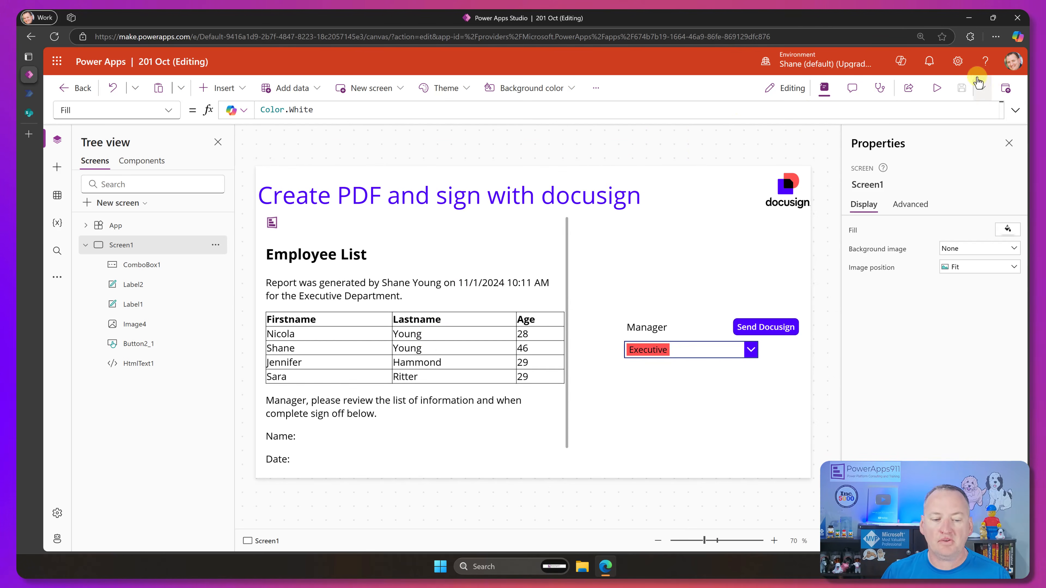
left_click(423, 399)
left_click_drag(467, 122, 473, 358)
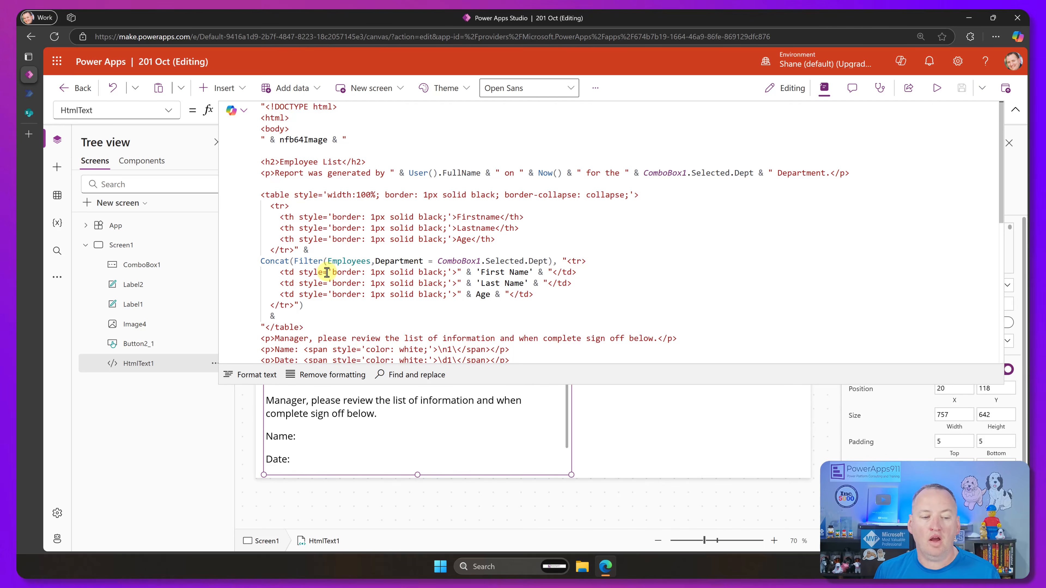
Examine the formula's Concat and Filter expression for employee rows and the white \n1\, \d1\ and \s1\ tags for name, date and signature
left_click_drag(262, 262, 587, 261)
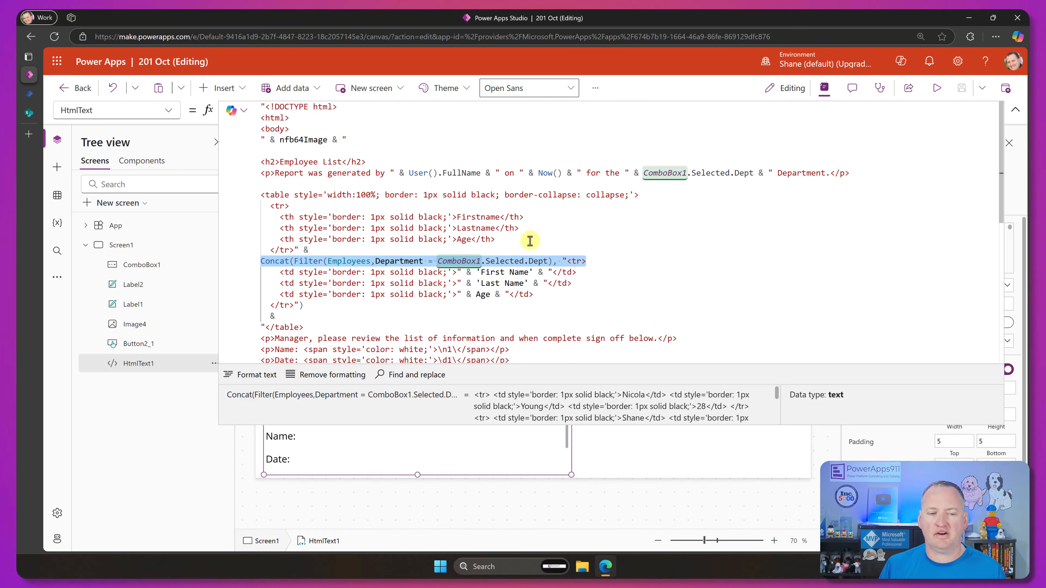
left_click(527, 229)
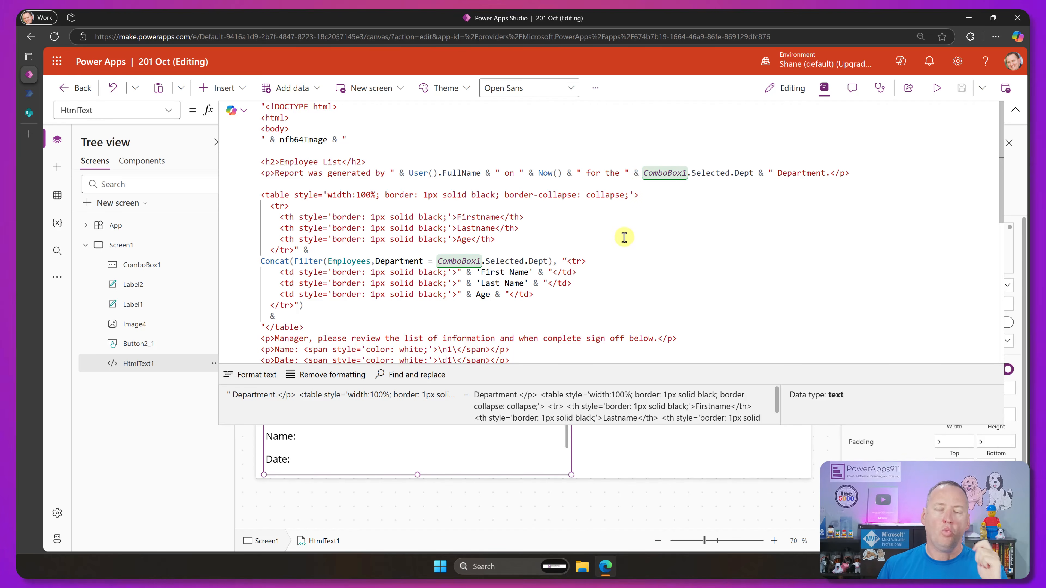
scroll(597, 236, "down", 5)
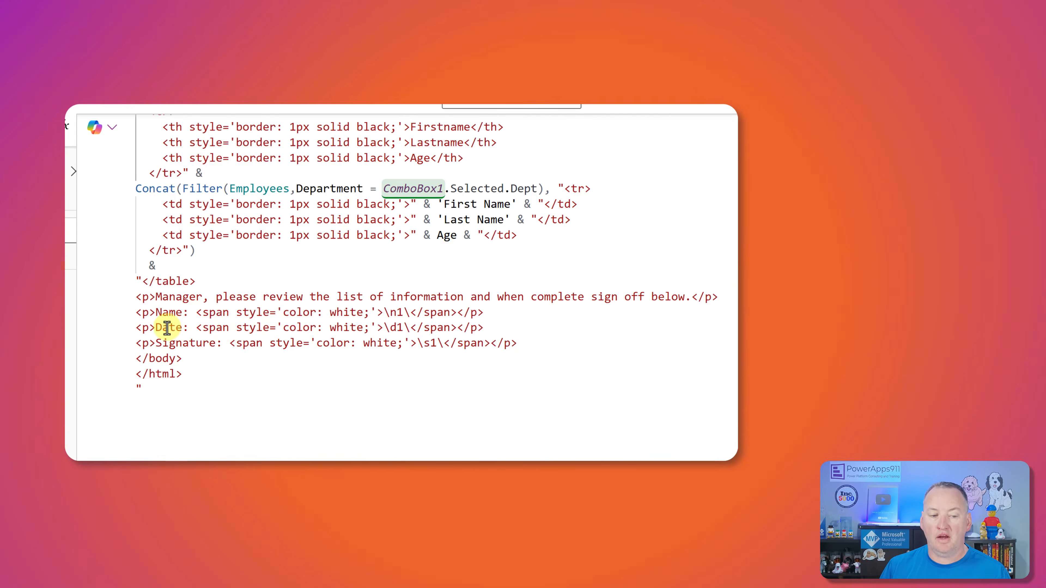
mouse_move(135, 312)
left_mouse_down()
mouse_move(420, 313)
mouse_move(529, 350)
left_mouse_up()
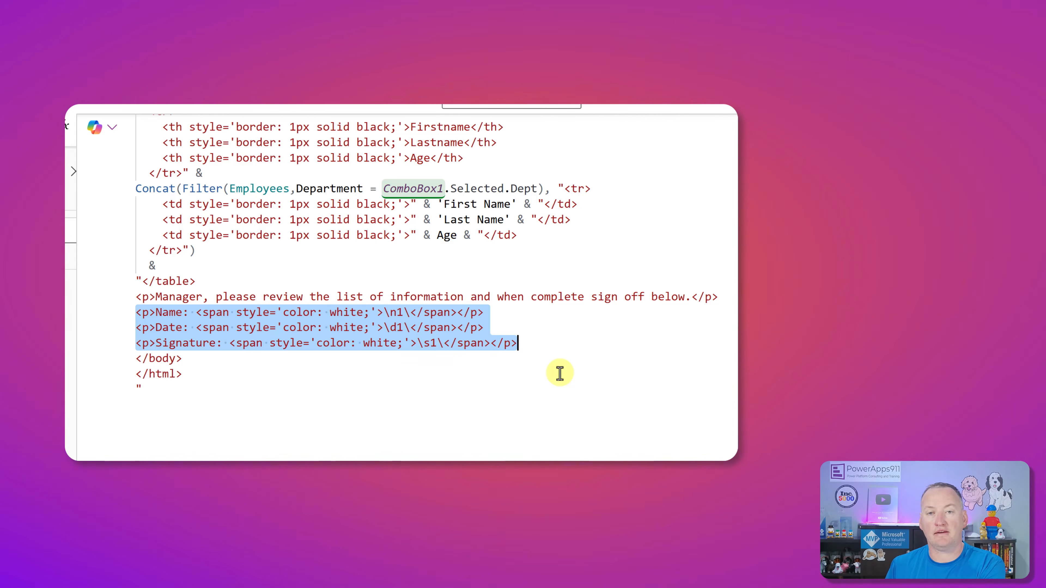
left_click(288, 334)
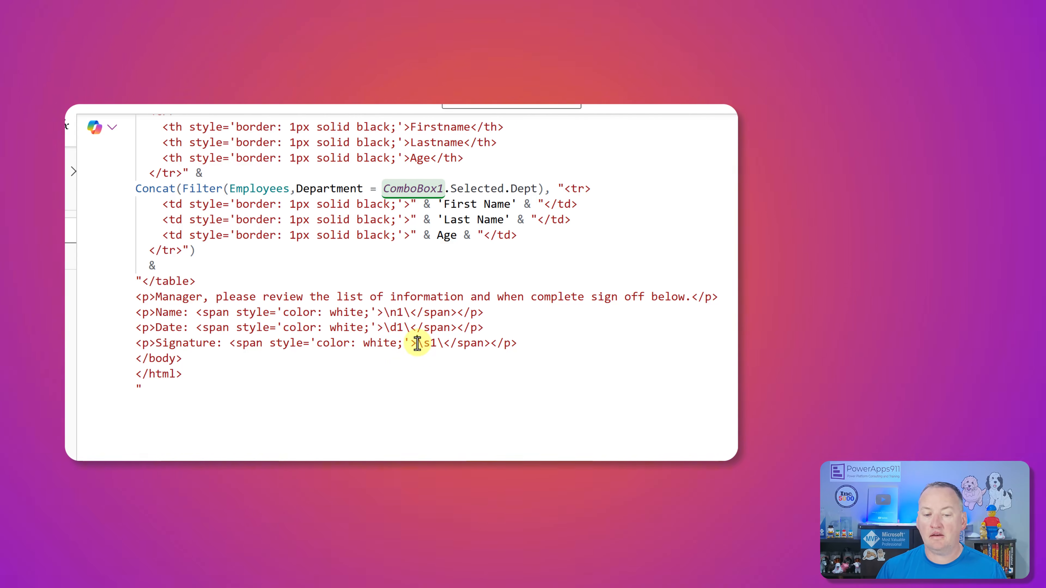
left_click_drag(417, 344, 443, 343)
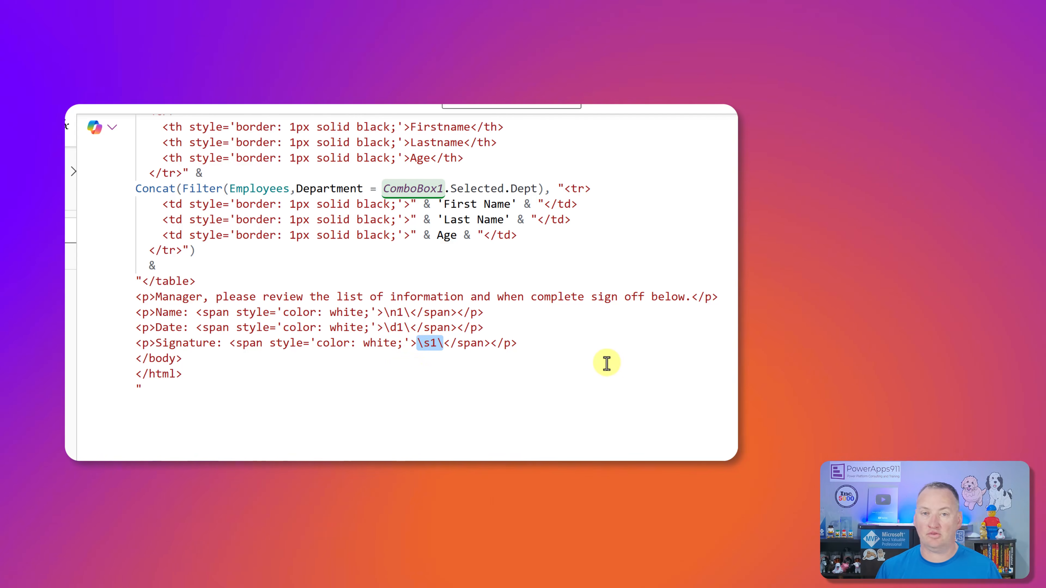
left_click(558, 363)
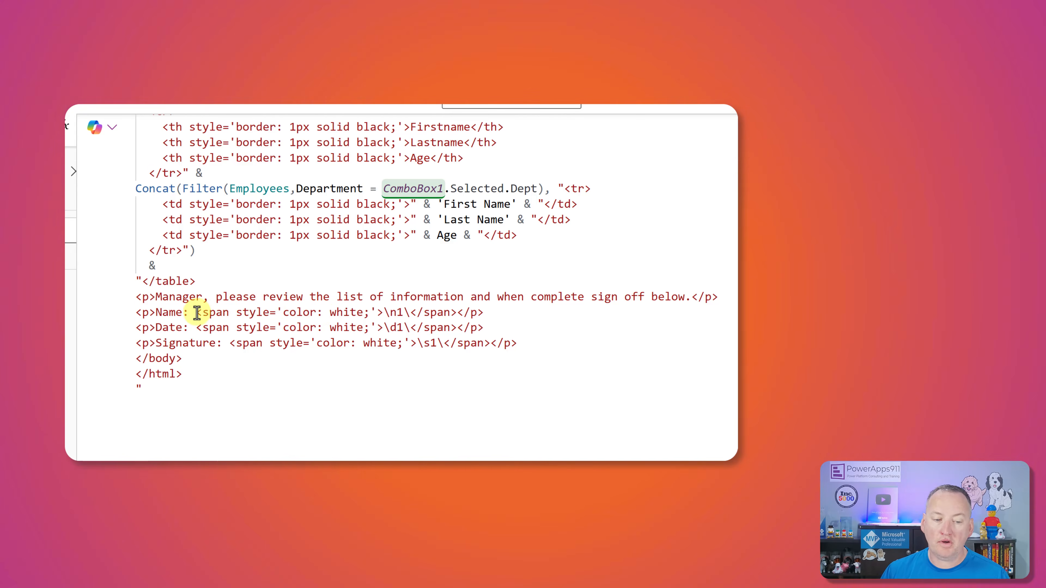
left_click_drag(196, 313, 492, 306)
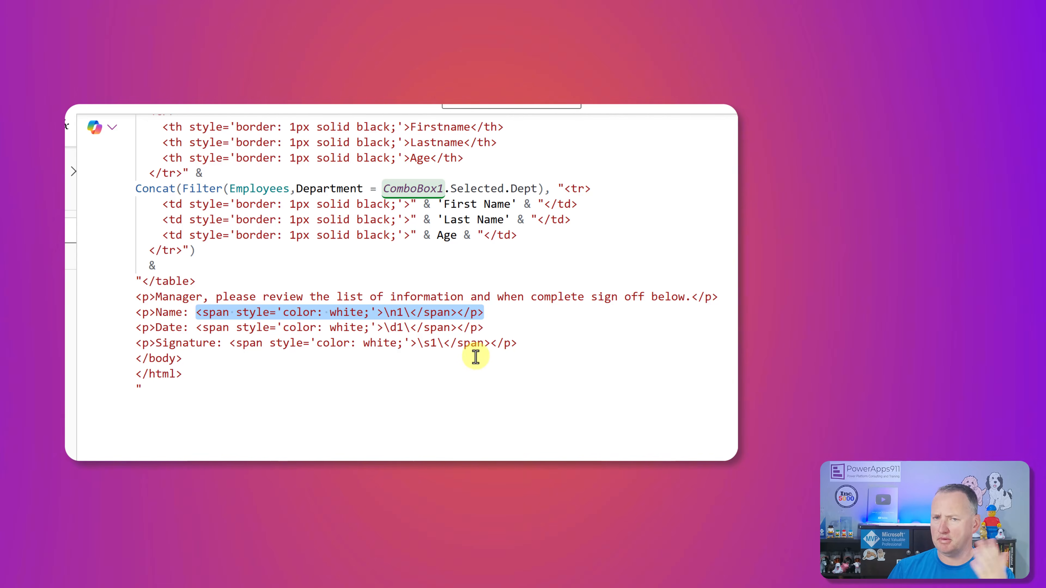
left_click(527, 345)
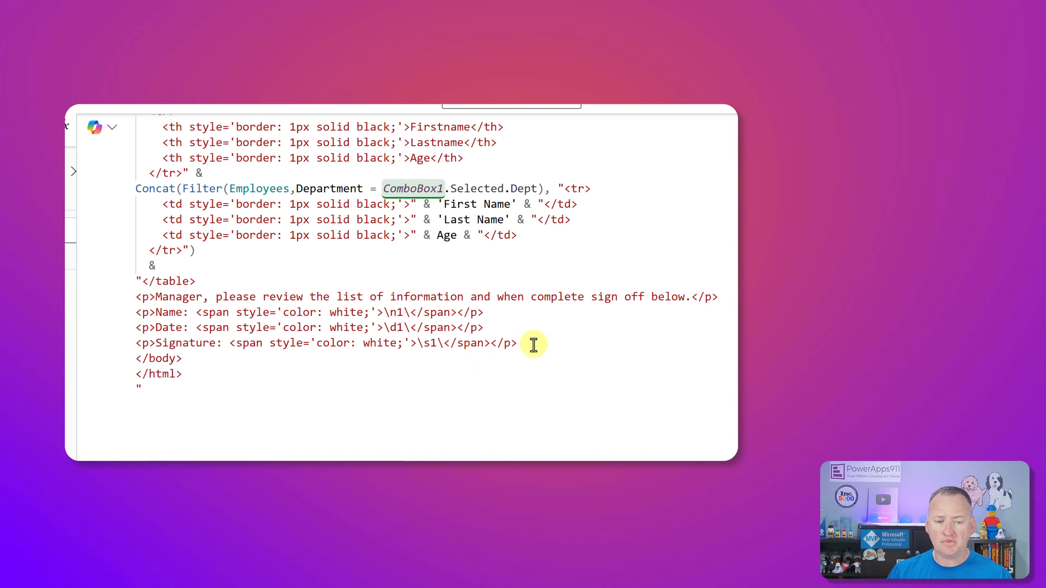
Highlight the Name, Date and Signature tag lines in the HtmlText formula, then collapse the enlarged formula bar
mouse_move(533, 343)
left_mouse_down()
mouse_move(198, 327)
mouse_move(136, 314)
left_mouse_up()
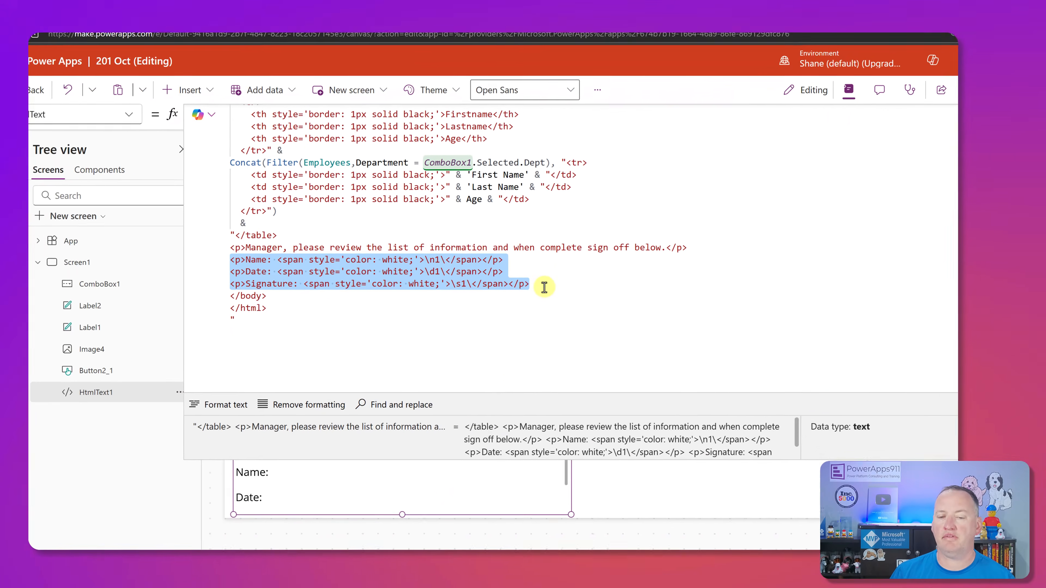
left_click(525, 343)
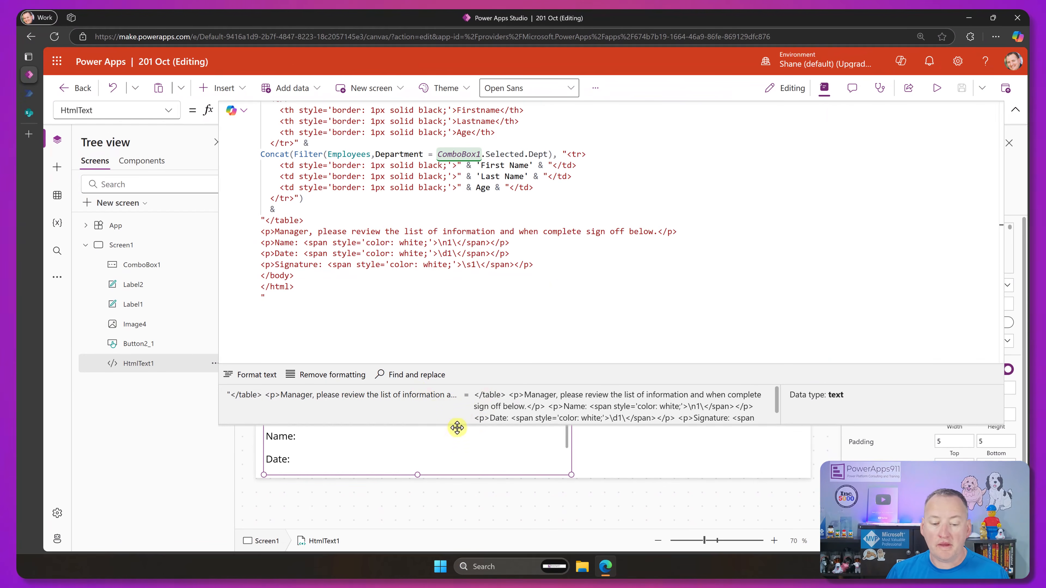
left_click(405, 426)
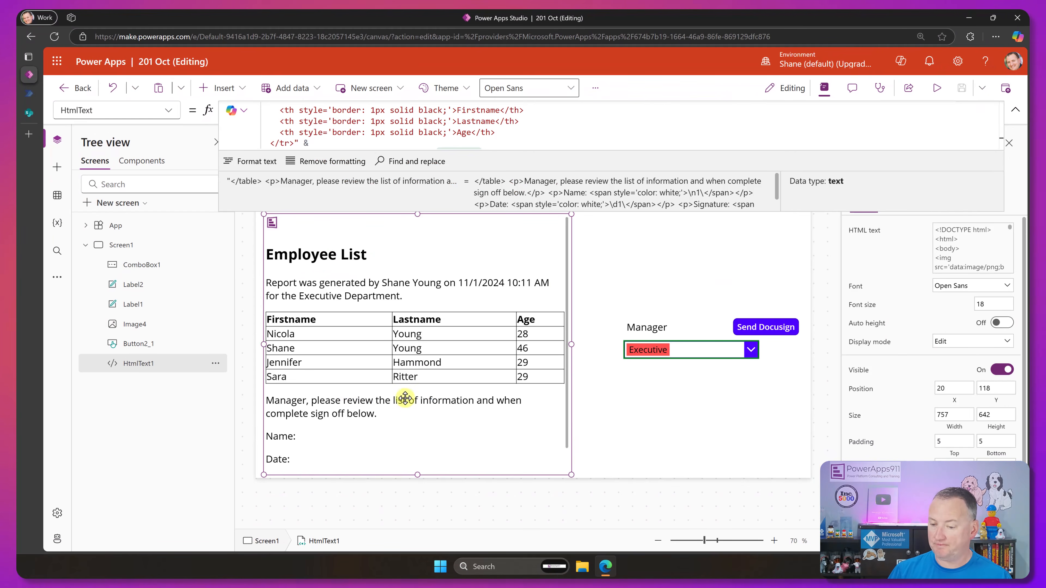
Examine the nfDeptManagers table behind the manager combo box's Items property and the Send Docusign button's OnSelect formula
left_click(665, 350)
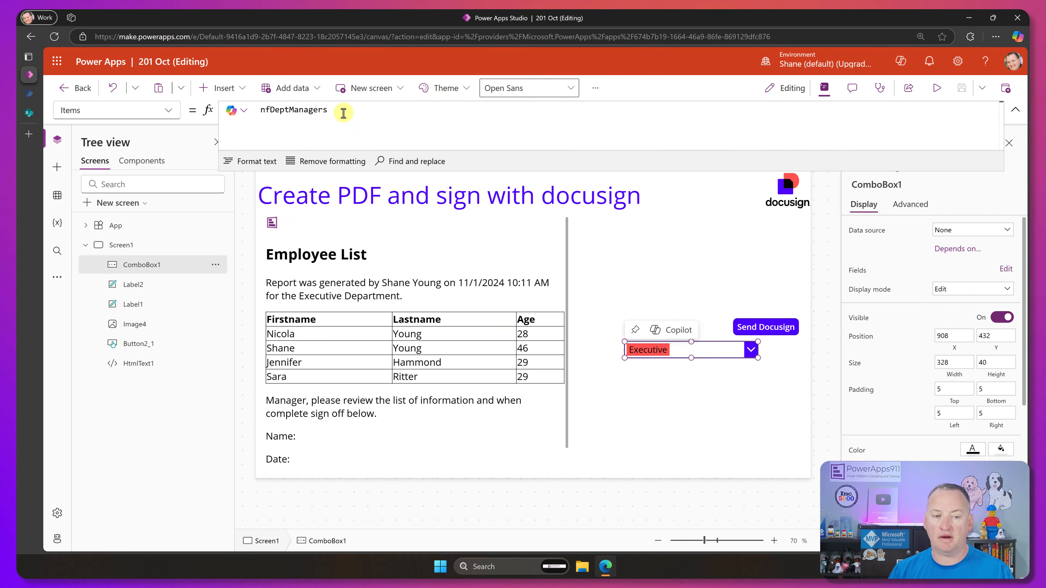
left_click(343, 113)
left_click(229, 182)
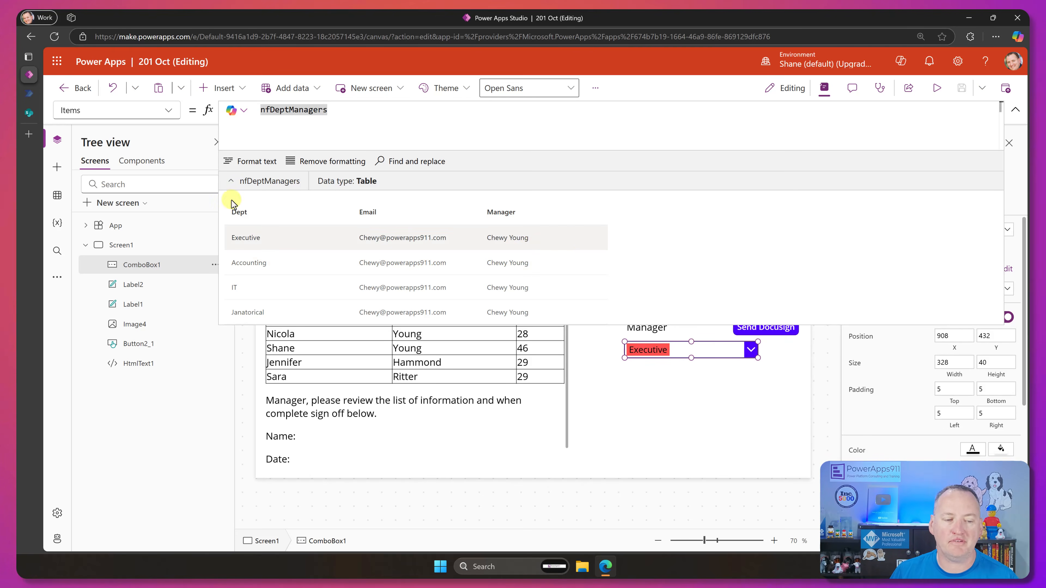
left_click(229, 183)
left_click(778, 328)
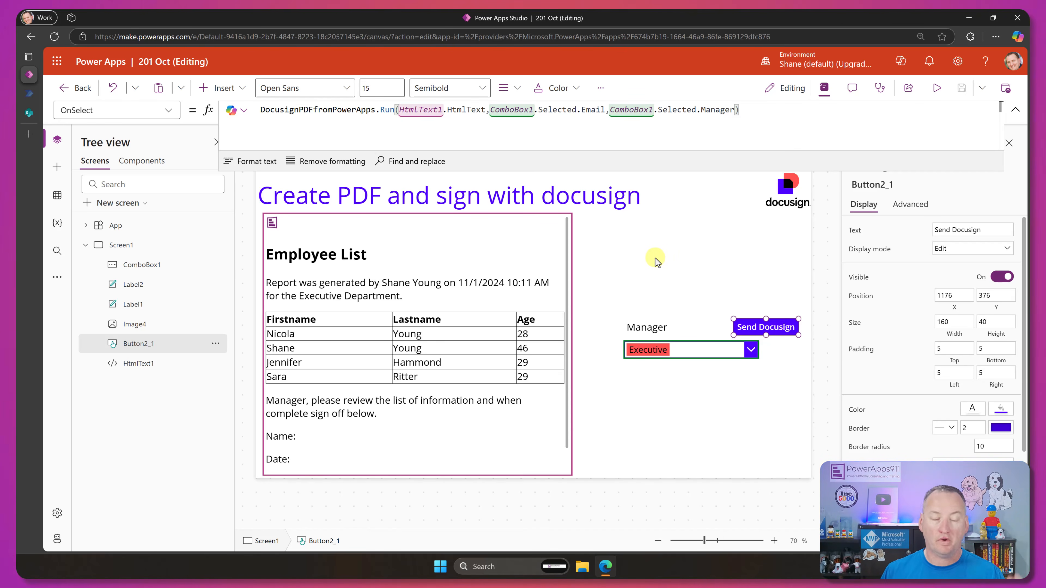
Switch to Power Automate and create an instant cloud flow named "PowerApps Docusign my PDF" triggered by When Power Apps calls a flow (V2)
left_click(29, 94)
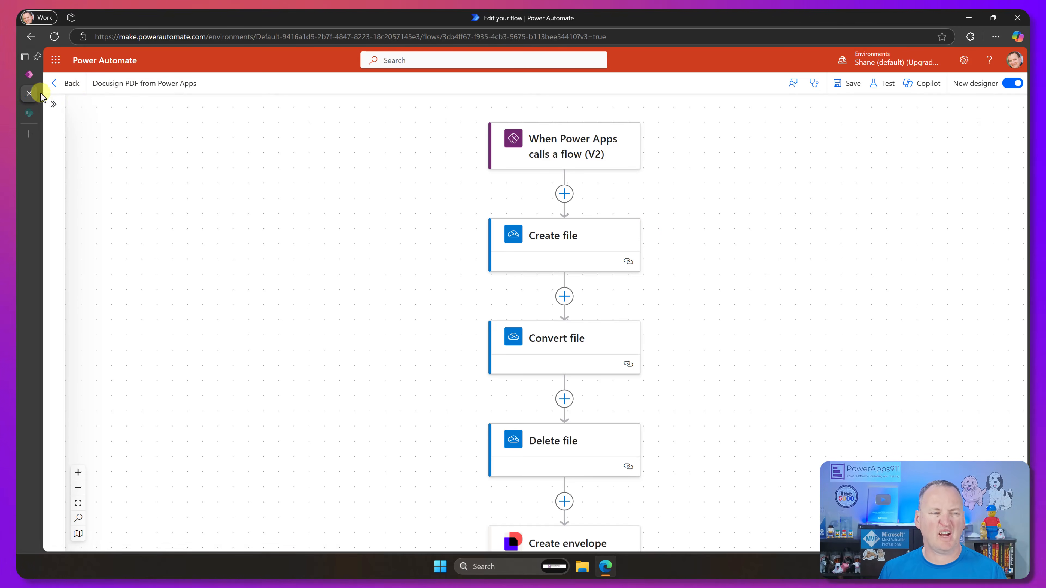
left_click(67, 84)
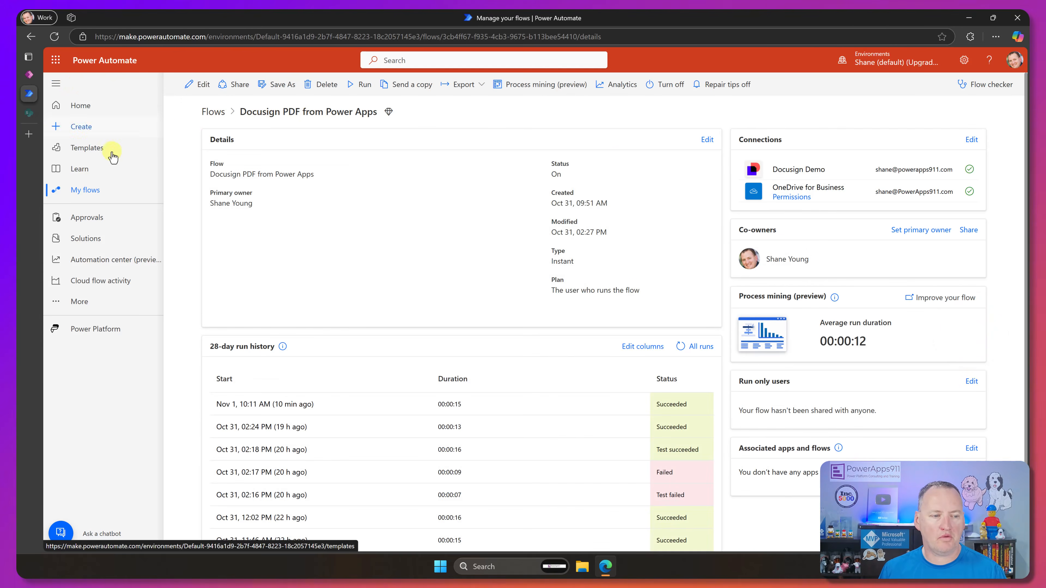
left_click(84, 129)
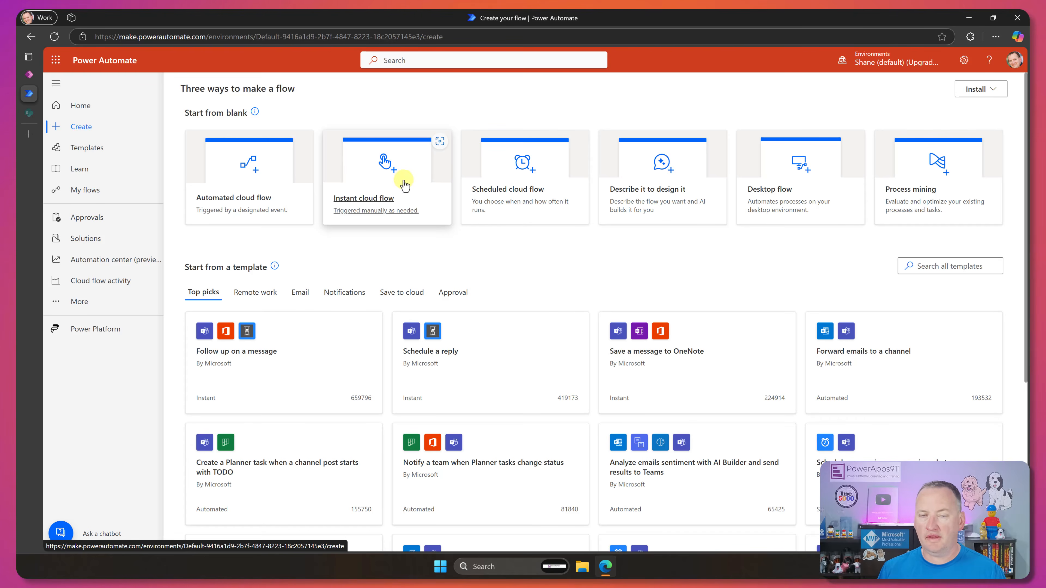
left_click(401, 182)
left_click(626, 205)
type("PowerApps Docusign my PDF")
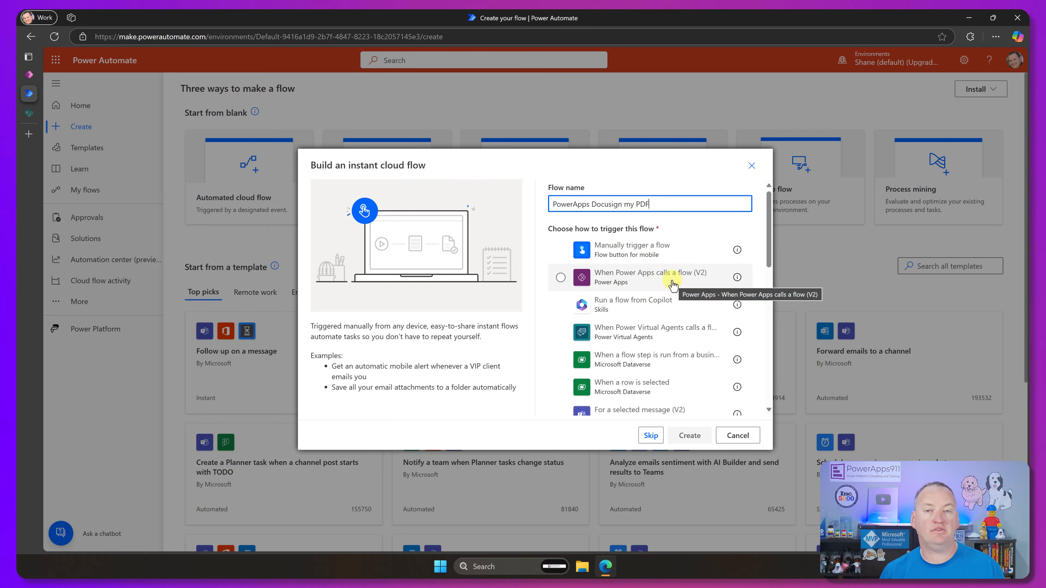
left_click_drag(672, 274, 673, 280)
left_click(690, 435)
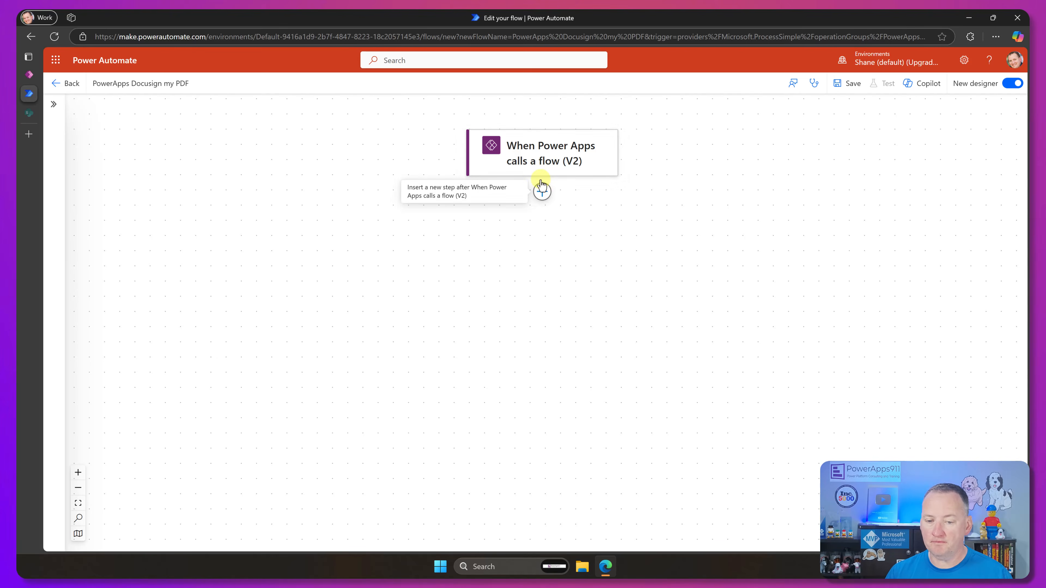
Add two text inputs named myHTML and myEmail to the When Power Apps calls a flow (V2) trigger
left_click(547, 155)
left_click(90, 182)
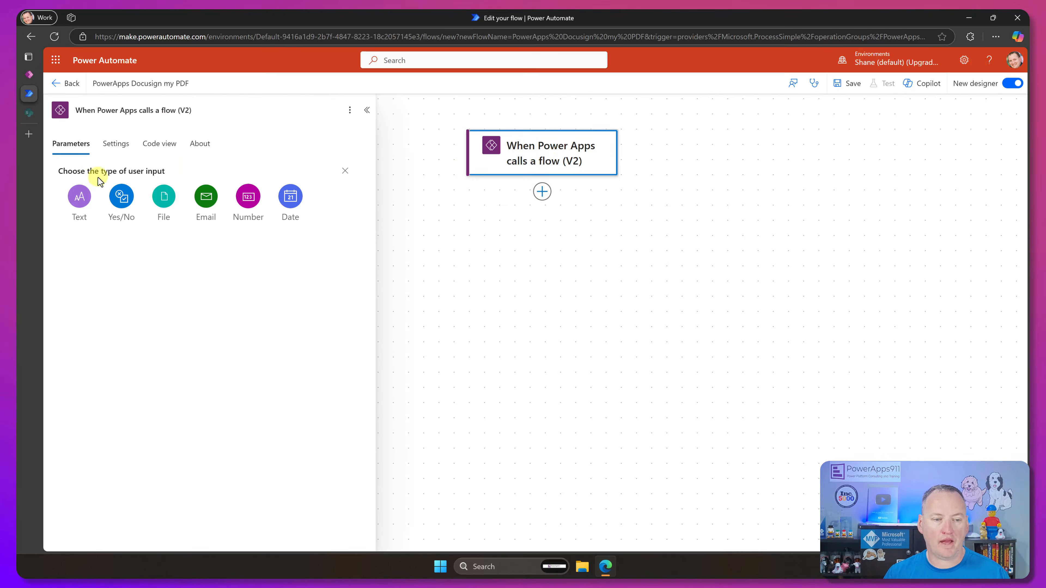
left_click(80, 196)
left_click_drag(110, 178, 33, 169)
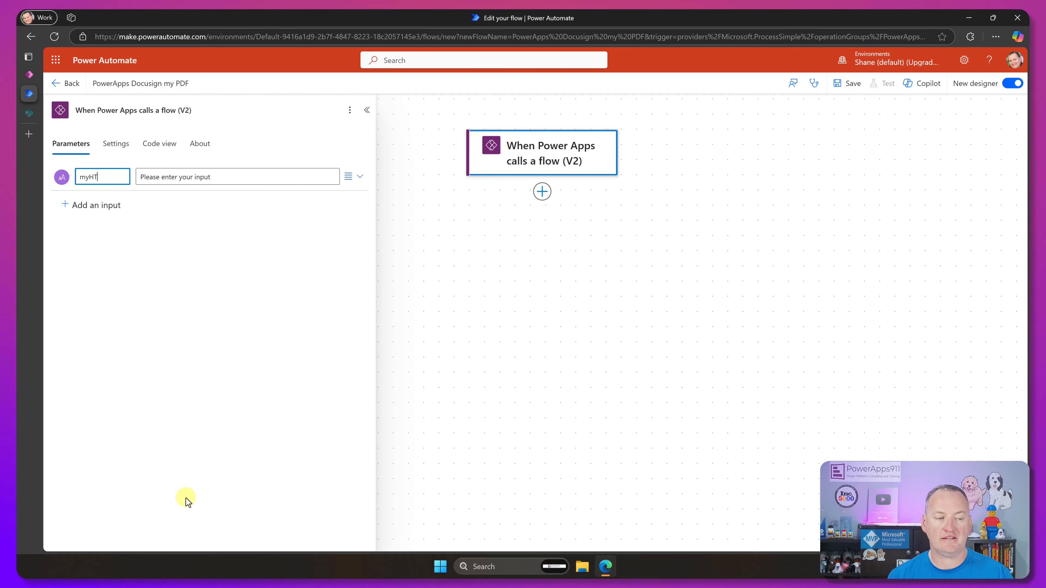
left_click(112, 211)
left_click(81, 225)
left_click_drag(109, 203, 56, 218)
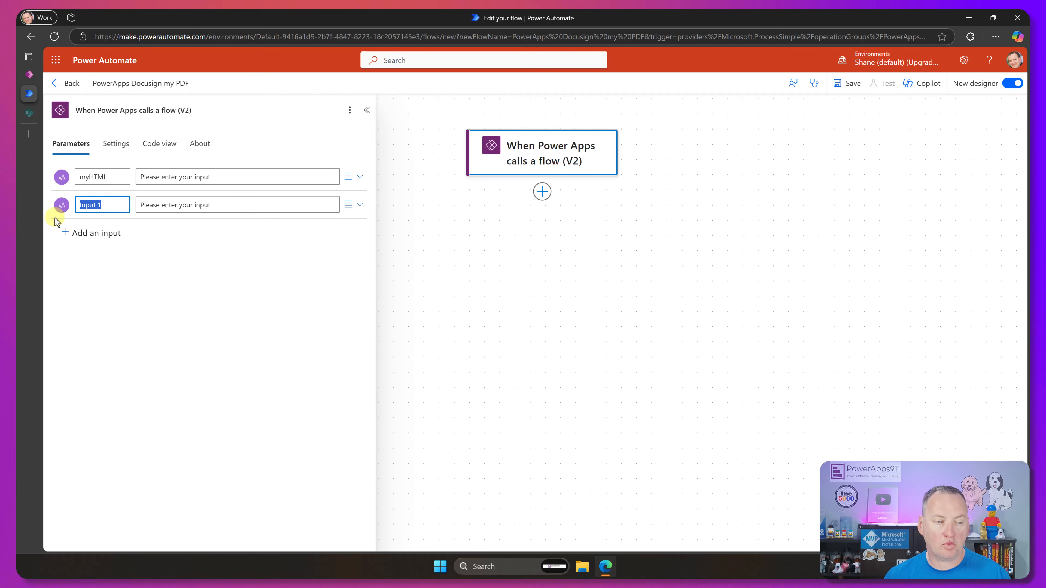
type("myEmail")
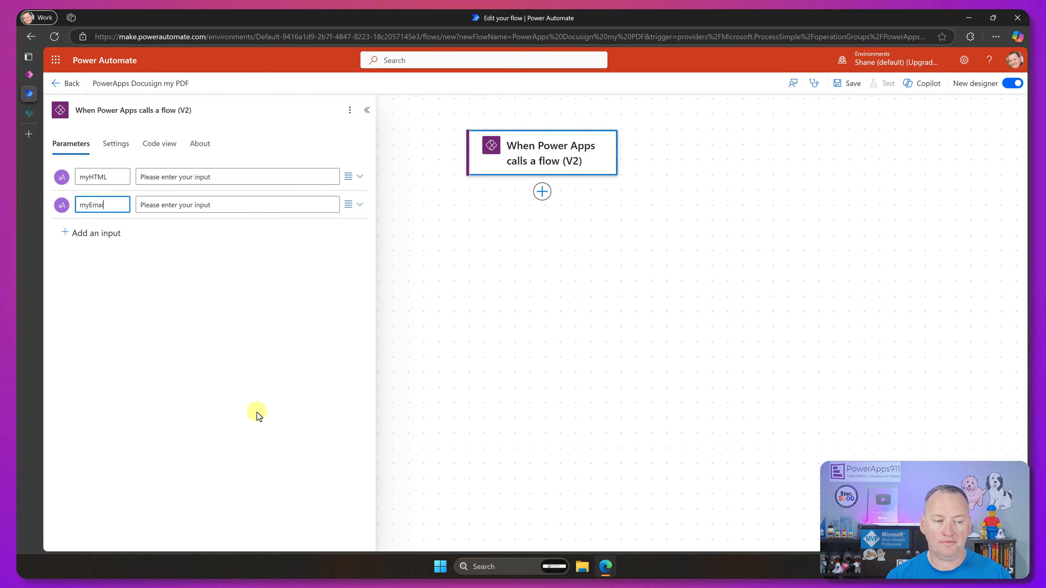
Add a third text input named myManager to the Power Apps trigger
left_click(93, 233)
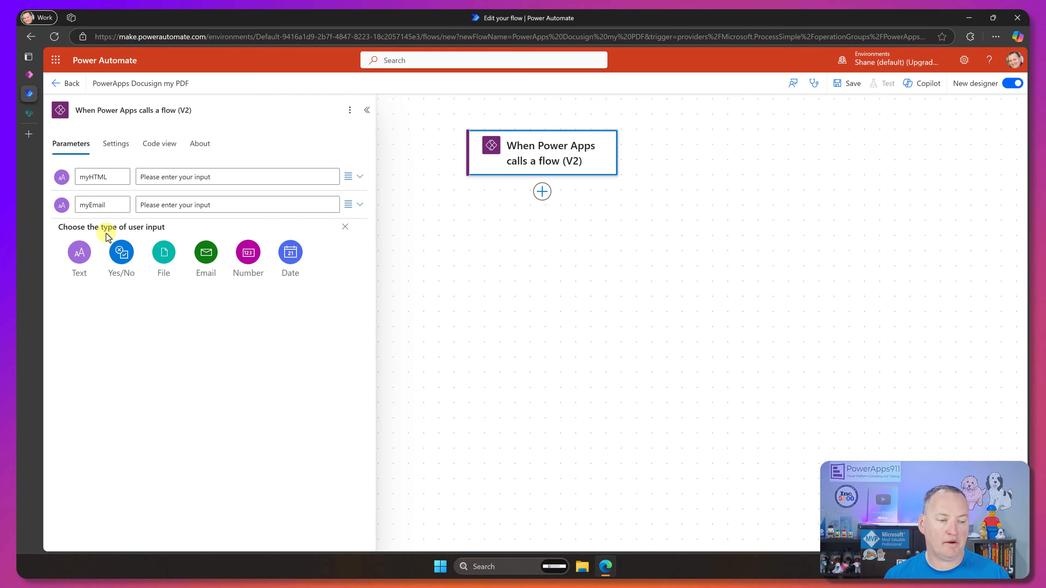
left_click(81, 258)
left_click_drag(122, 236, 29, 234)
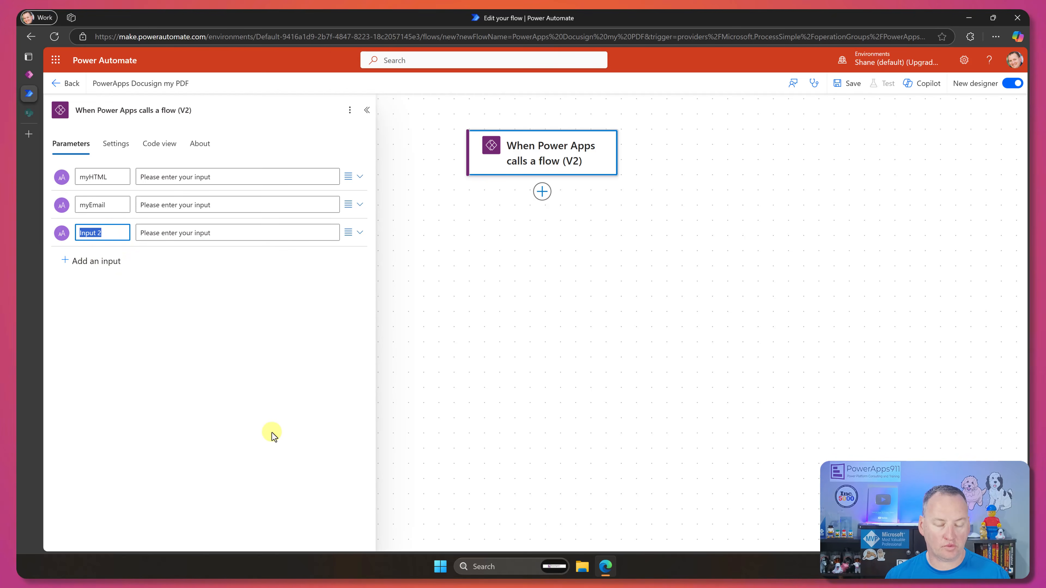
type("myMangag")
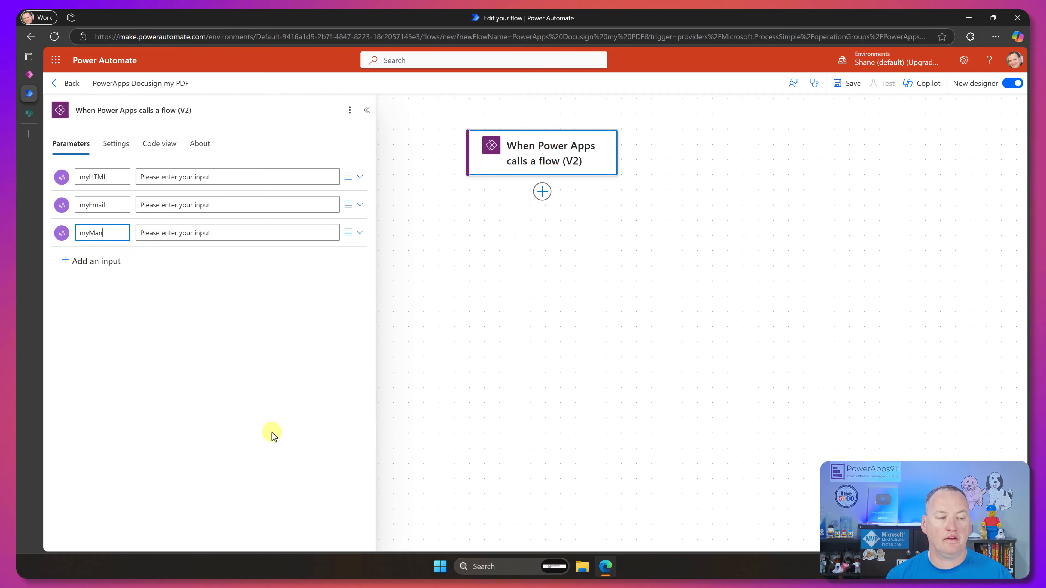
key("BackSpace")
key("BackSpace")
key("BackSpace")
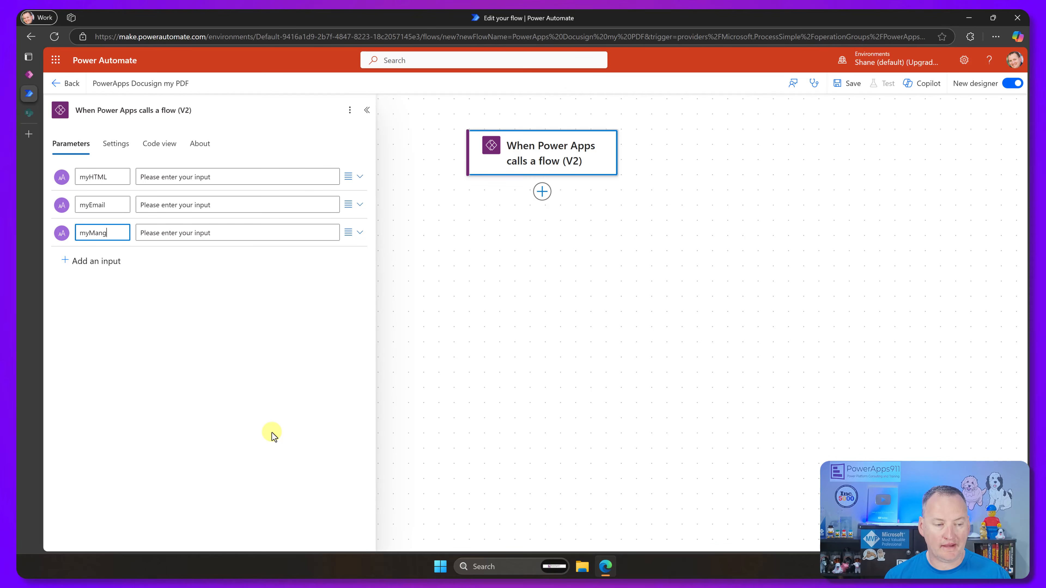
type("ager")
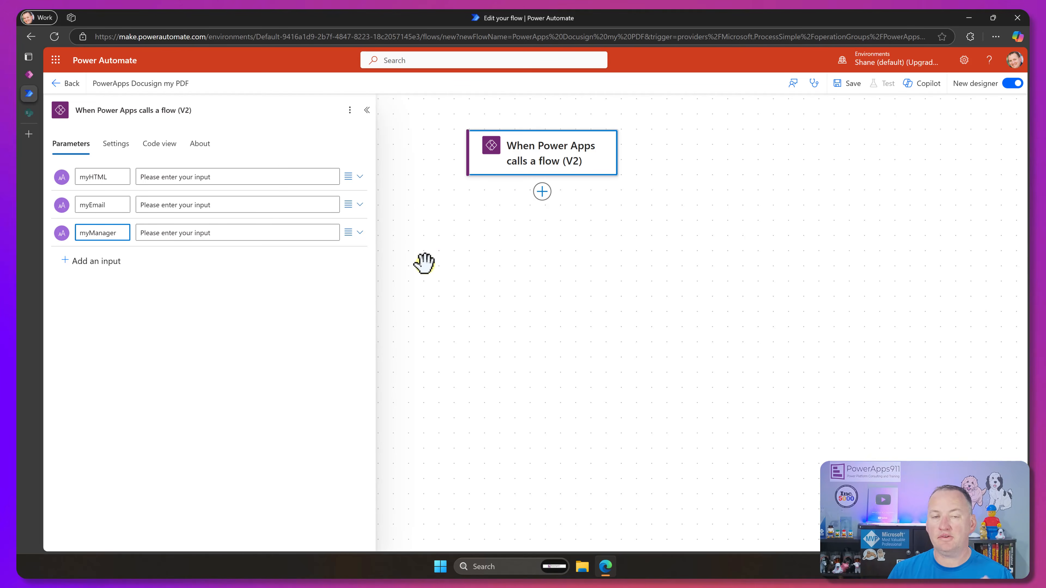
Add the OneDrive for Business Create file action after the trigger
left_click(534, 198)
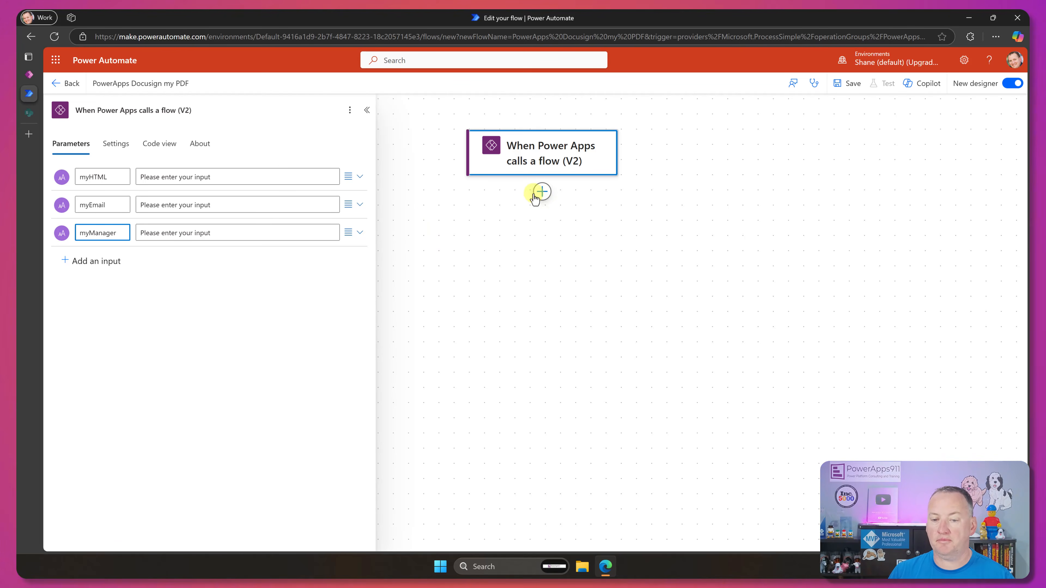
left_click(584, 196)
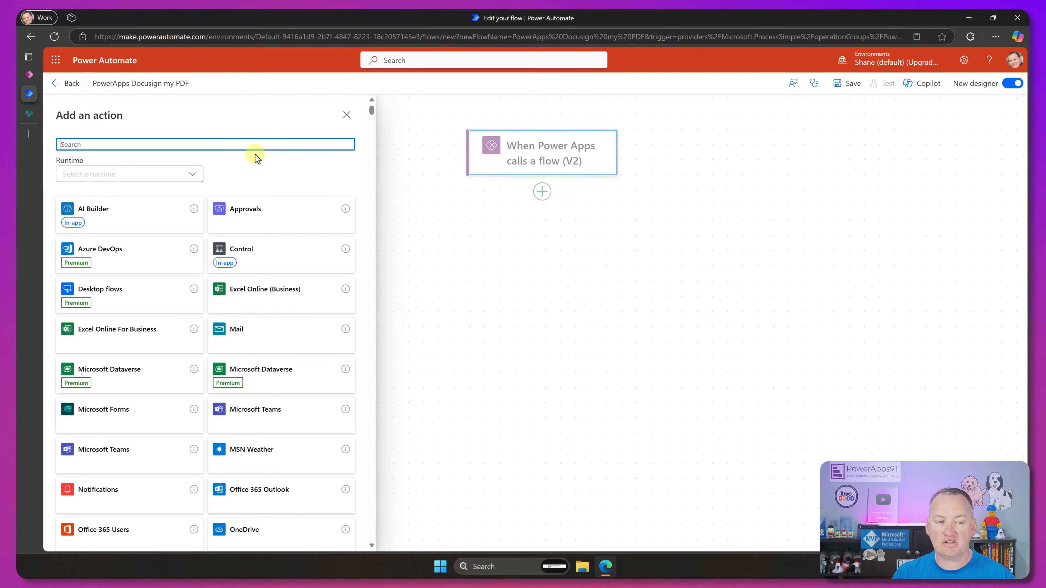
type("on")
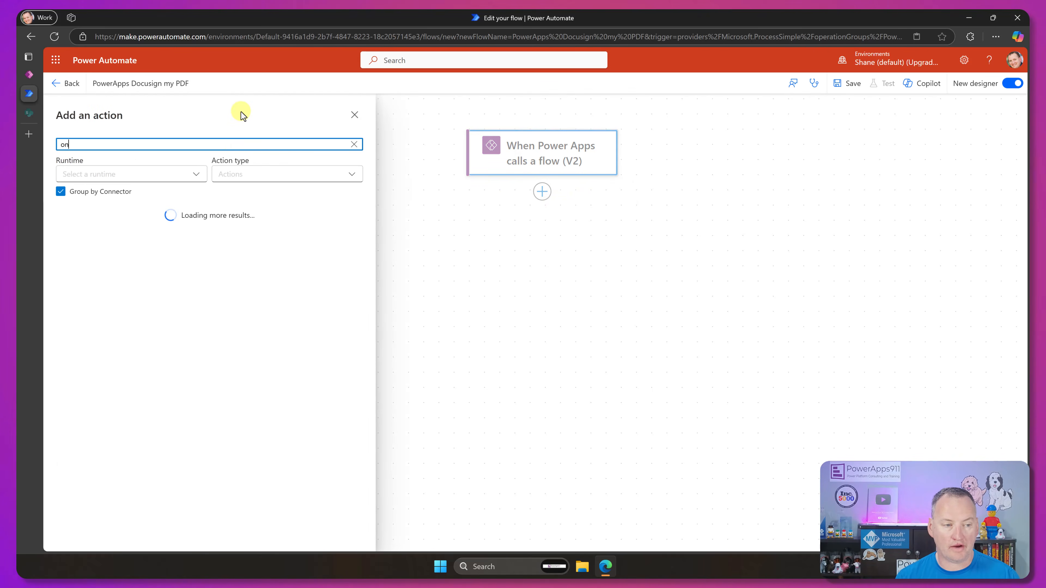
type("edrive for business")
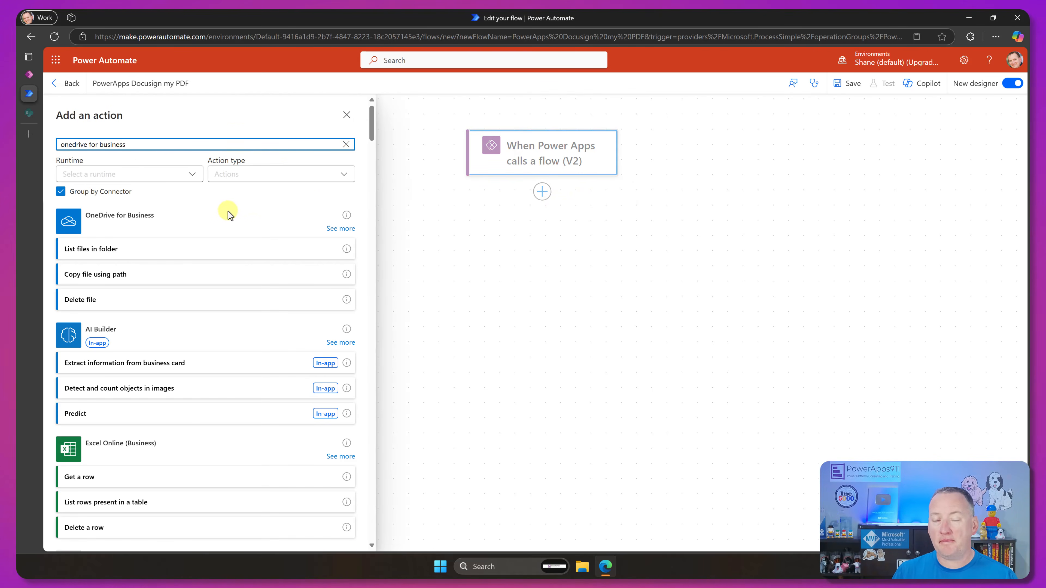
left_click(347, 230)
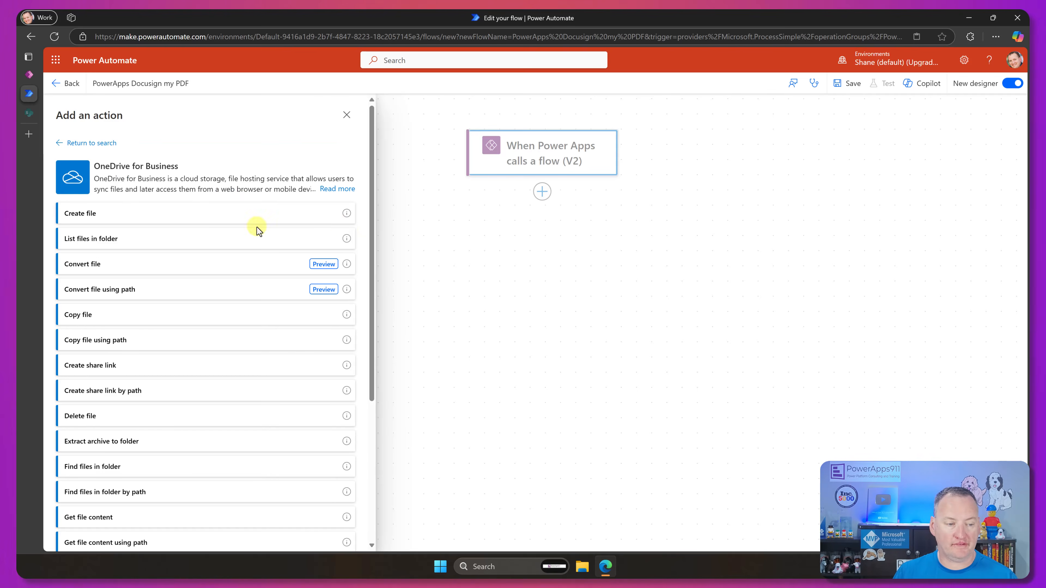
left_click(100, 215)
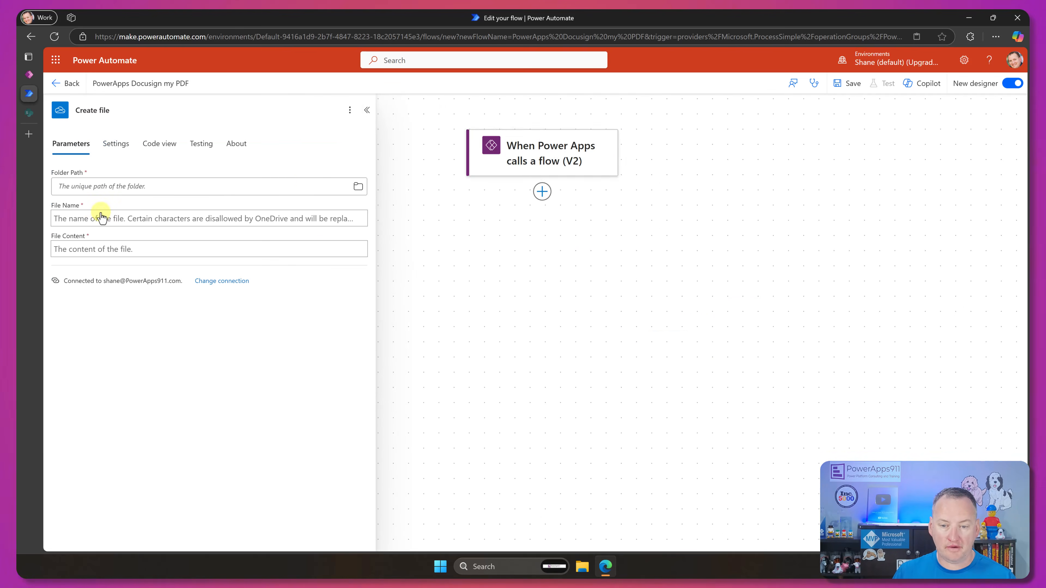
Set the Create file action's folder path to /PDFs and its file name to docu.html
left_click(358, 186)
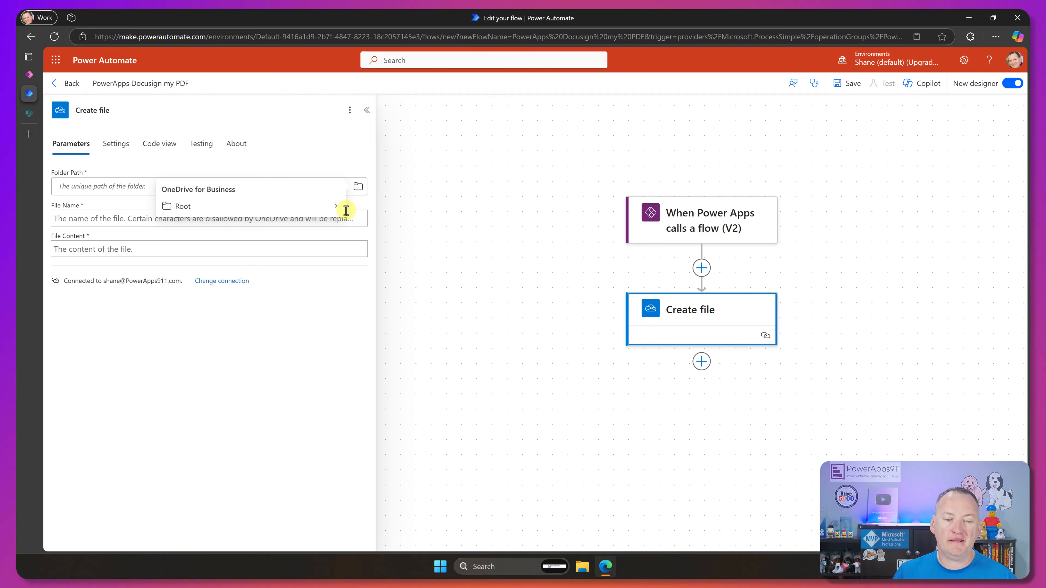
left_click(336, 206)
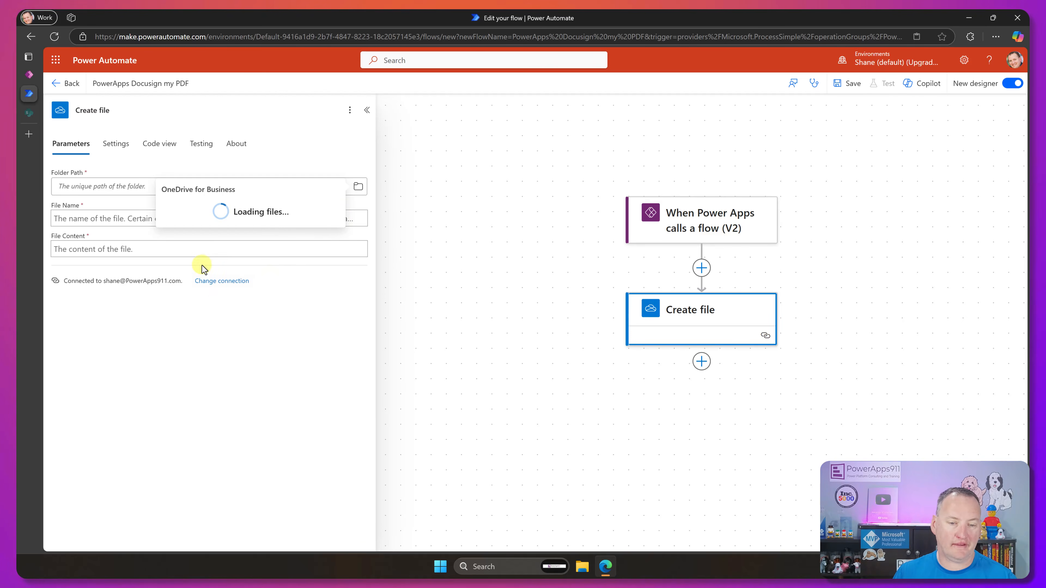
scroll(202, 290, "down", 10)
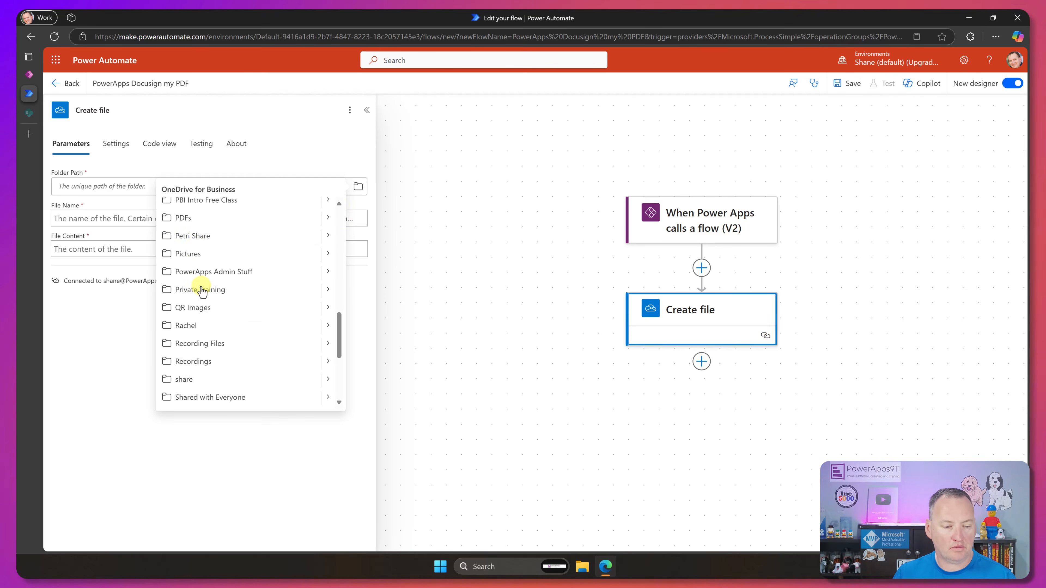
left_click(185, 217)
left_click(154, 214)
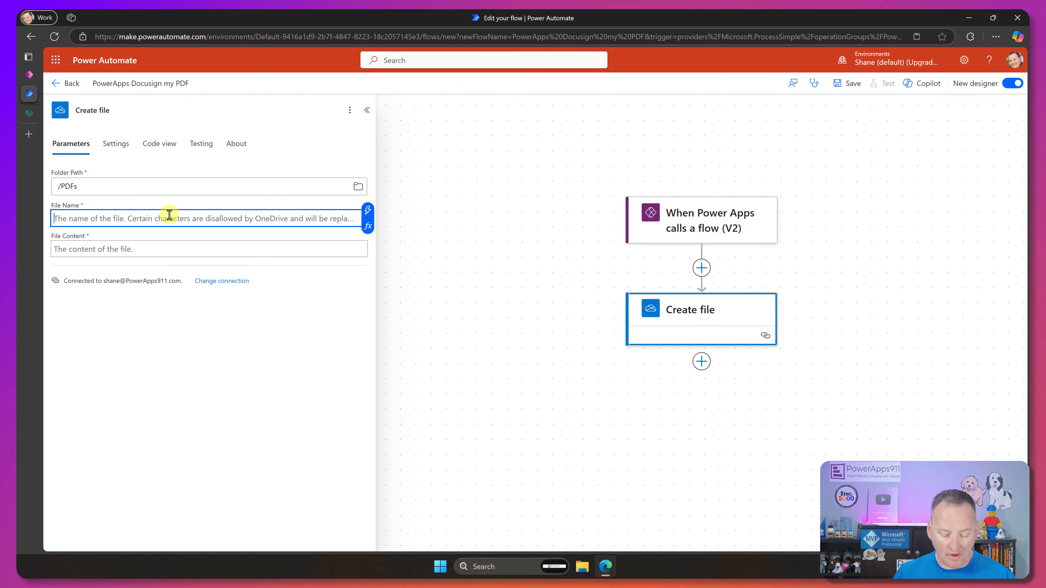
type("docu")
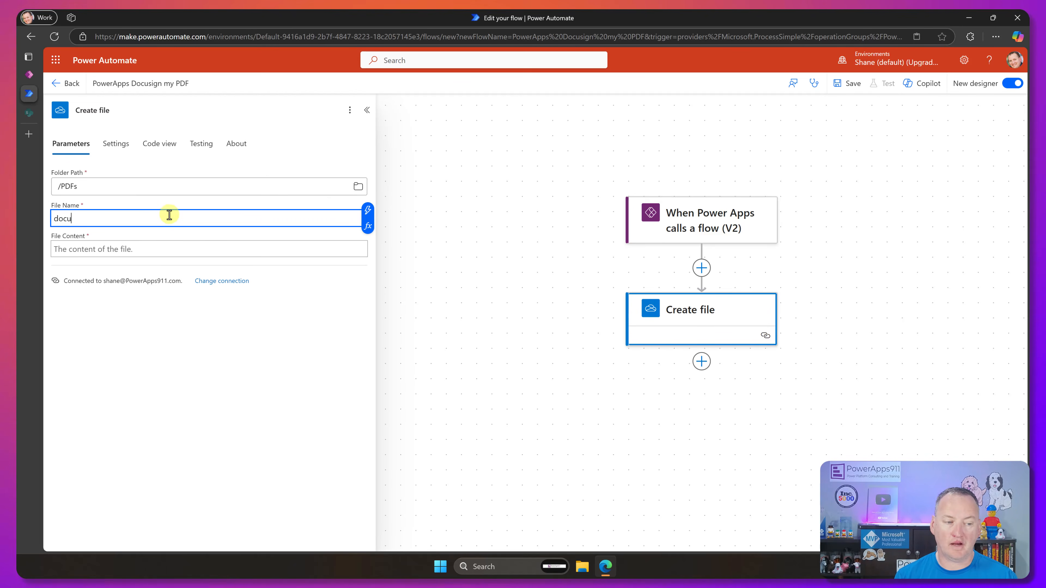
type(".html")
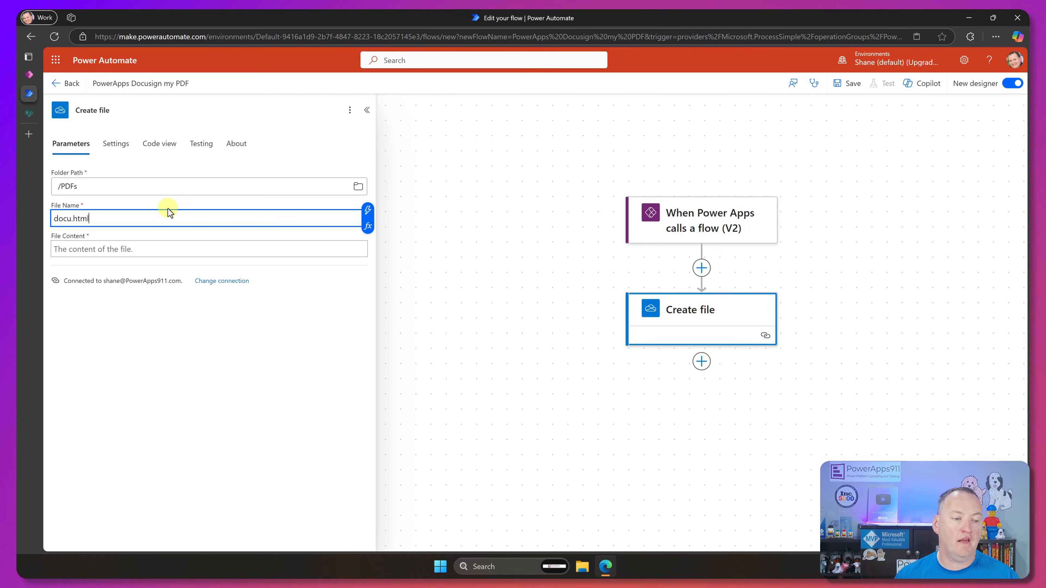
Set the Create file action's file content to the trigger's myHTML dynamic value
left_click(127, 248)
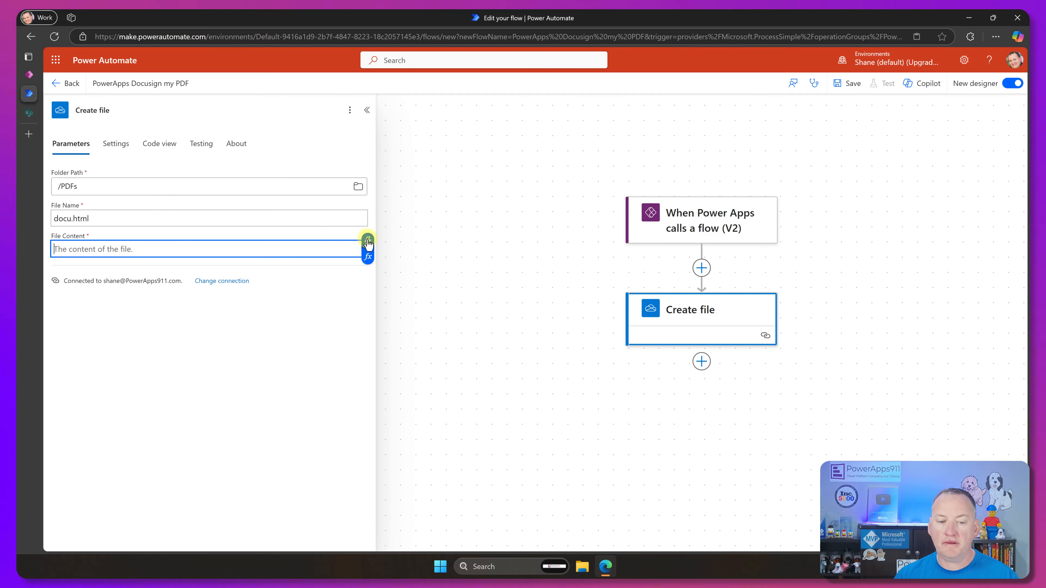
left_click(367, 240)
left_click(420, 323)
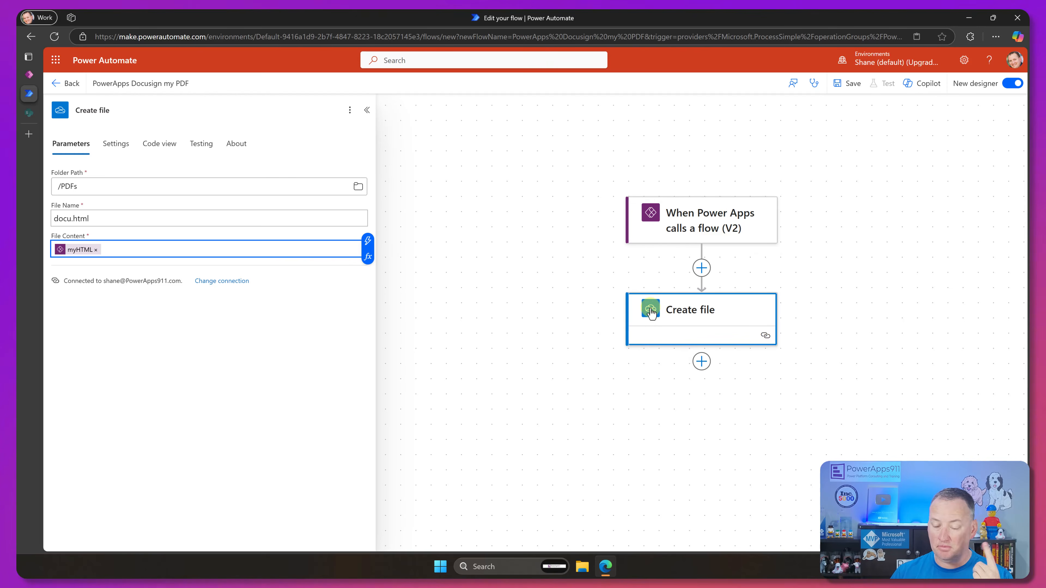
Add the OneDrive for Business Convert file action after Create file, using Create file's Id as its file
left_click(703, 370)
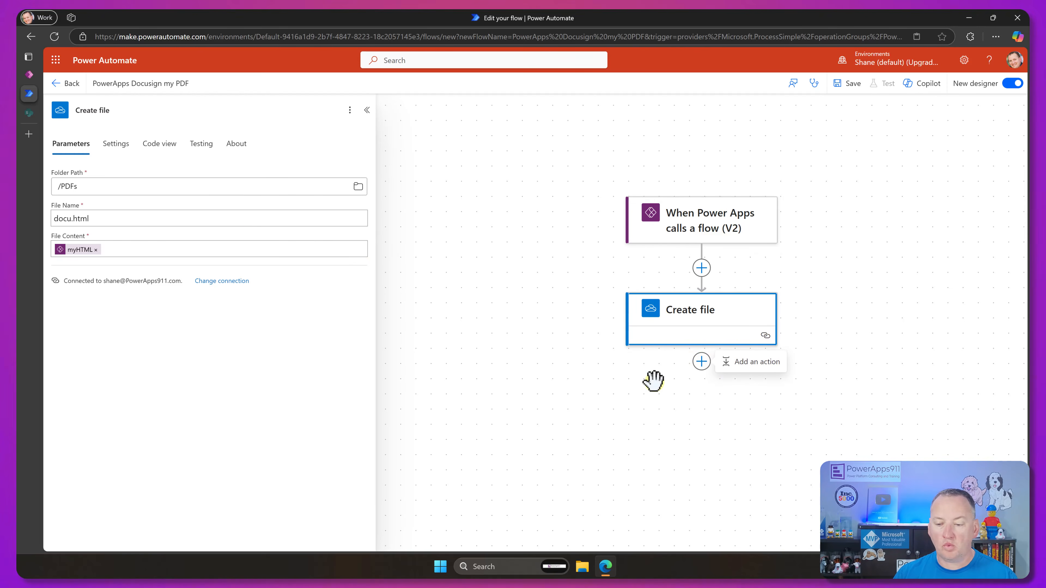
left_click(753, 362)
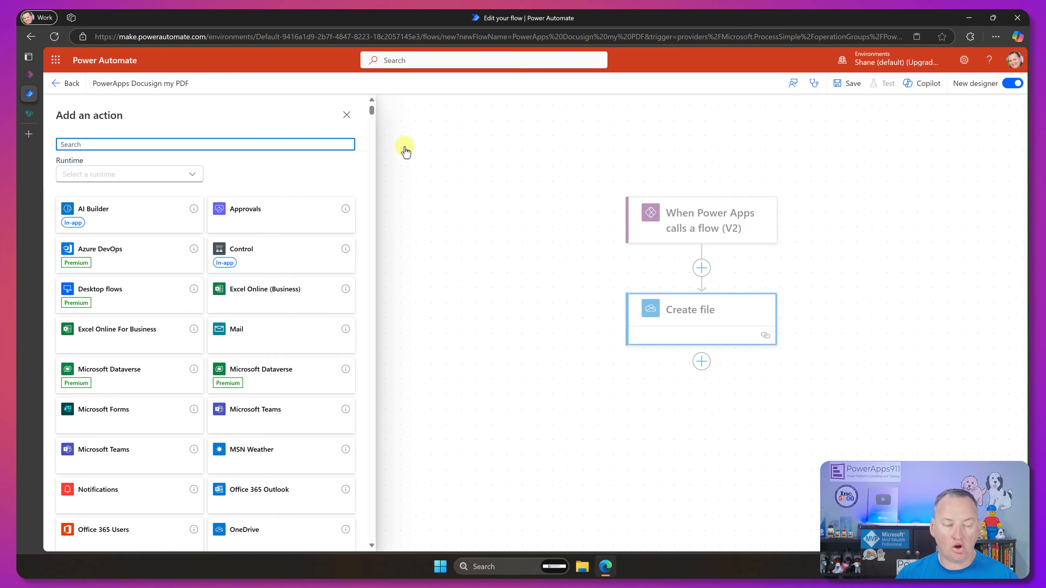
type("onedrive ")
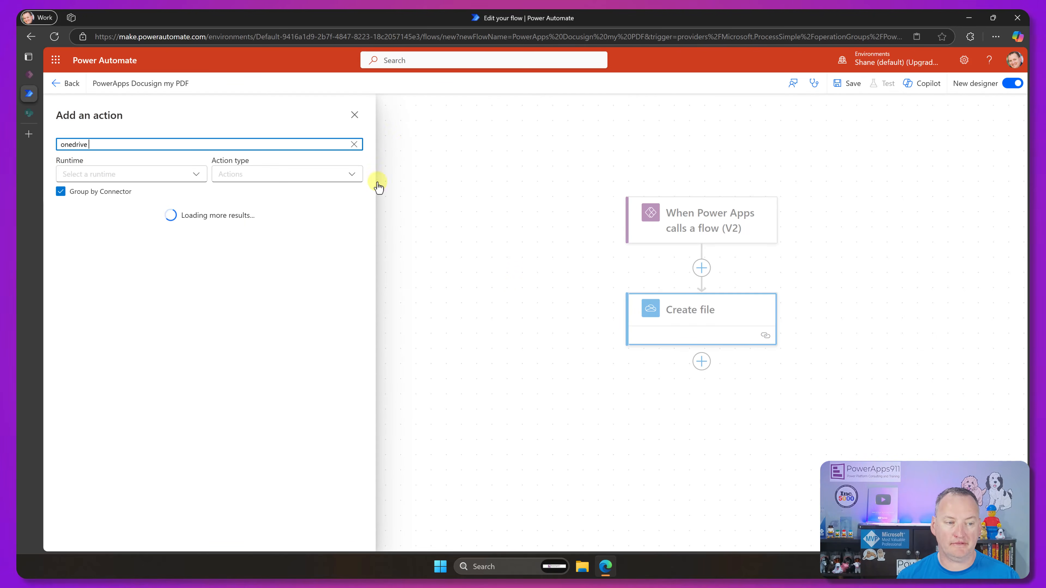
type("for business")
left_click(344, 228)
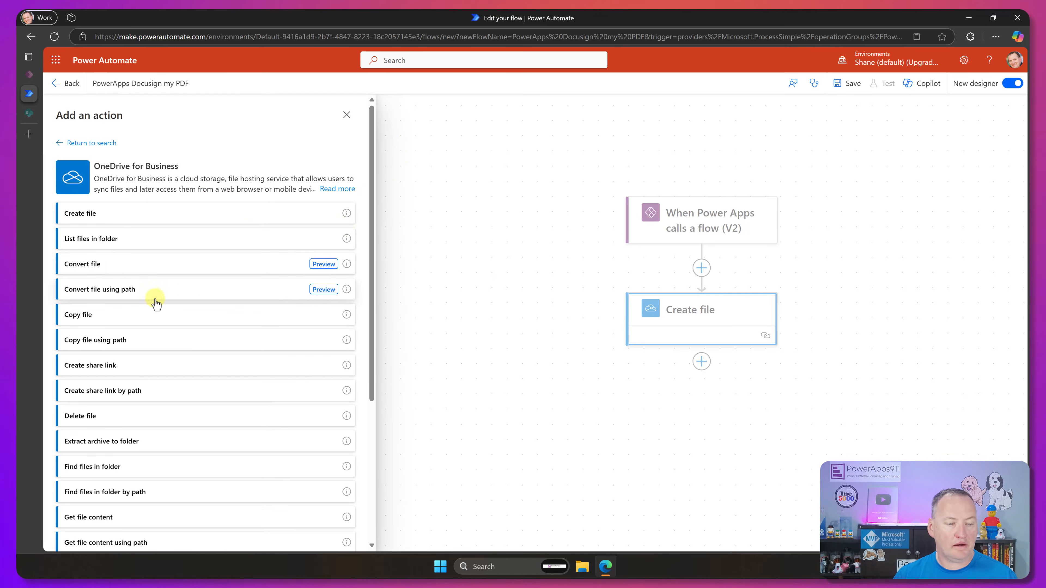
left_click(98, 265)
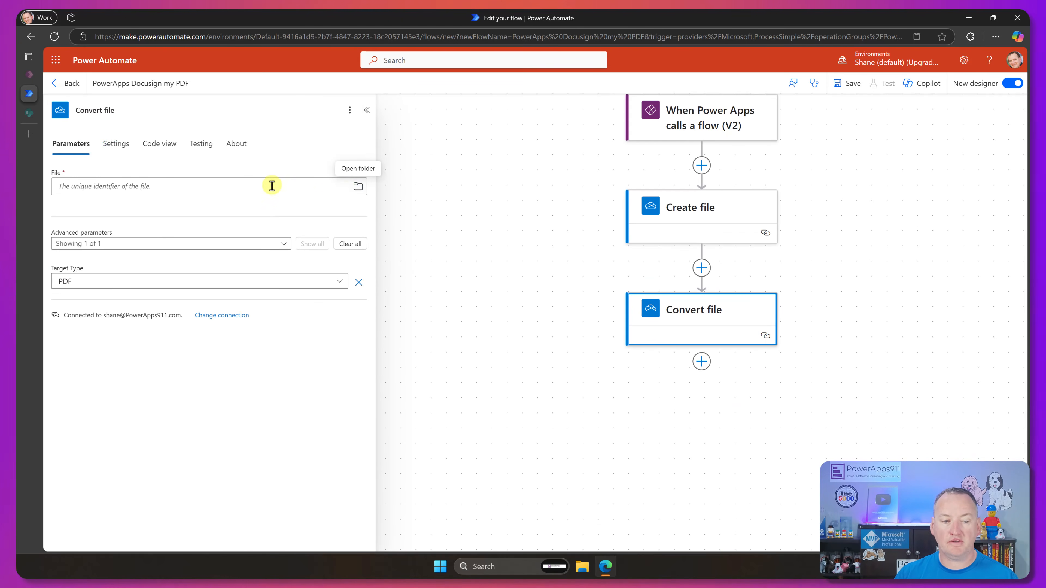
left_click(44, 177)
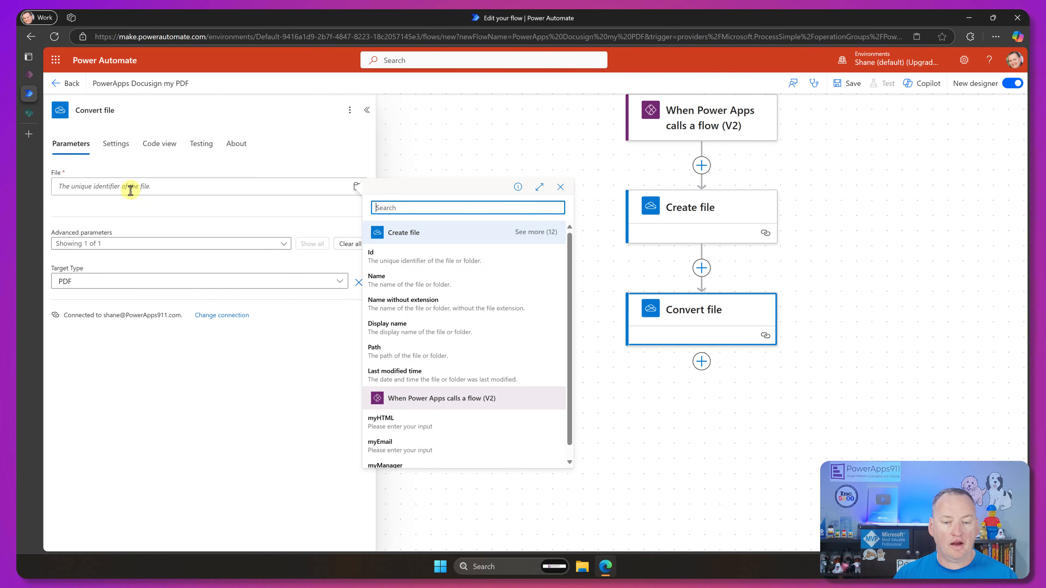
left_click(389, 262)
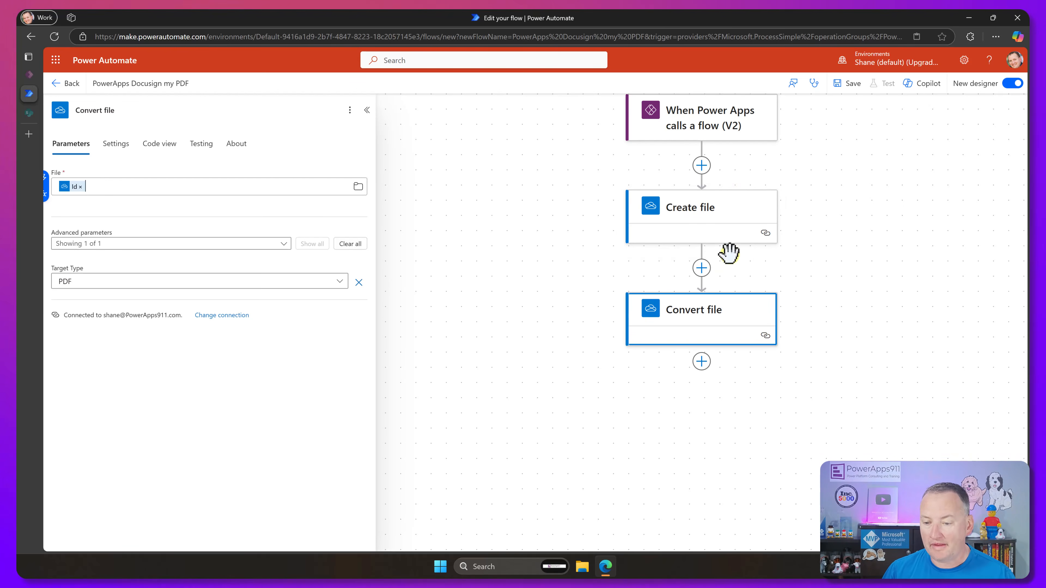
Add the OneDrive for Business Delete file action after Convert file, using Create file's Id as its file
scroll(792, 238, "down", 2)
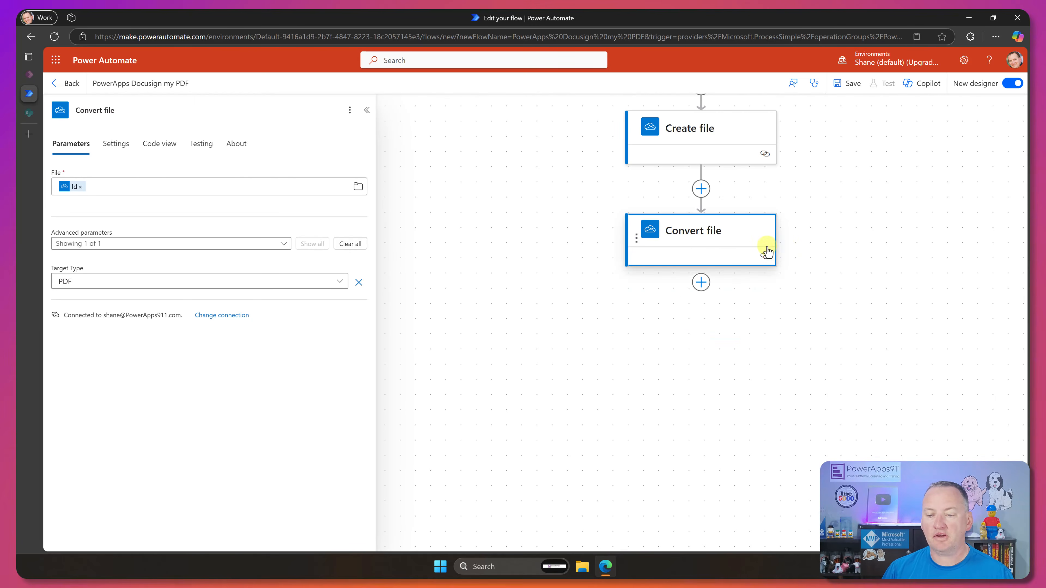
left_click(700, 282)
left_click(741, 283)
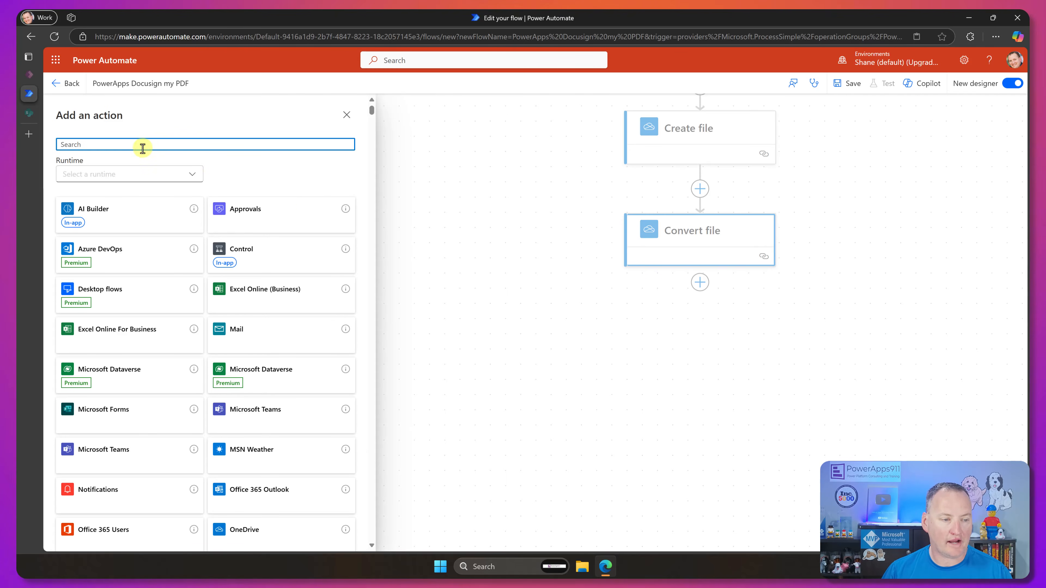
type("onedrive for business")
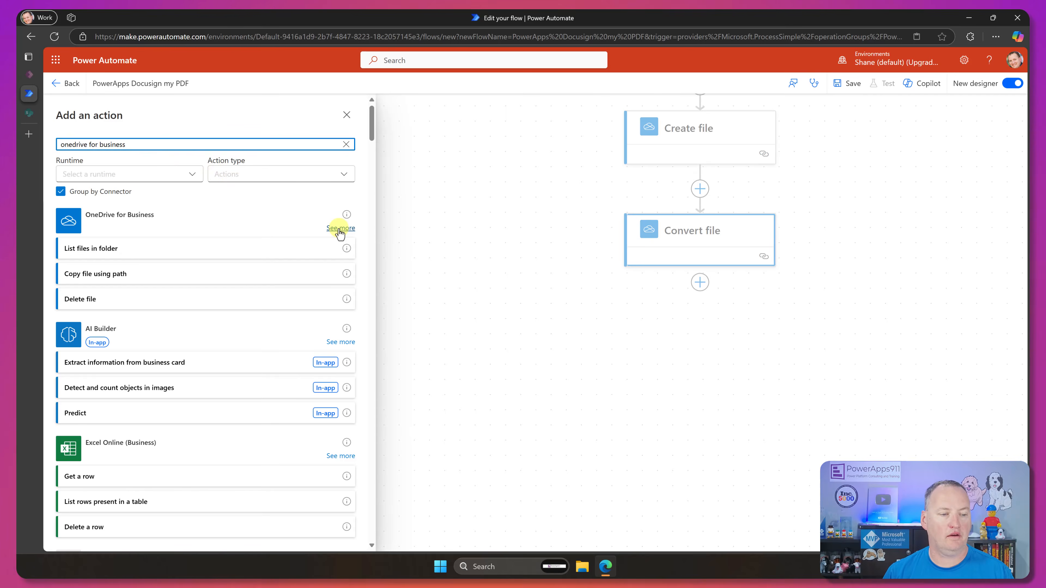
left_click(340, 230)
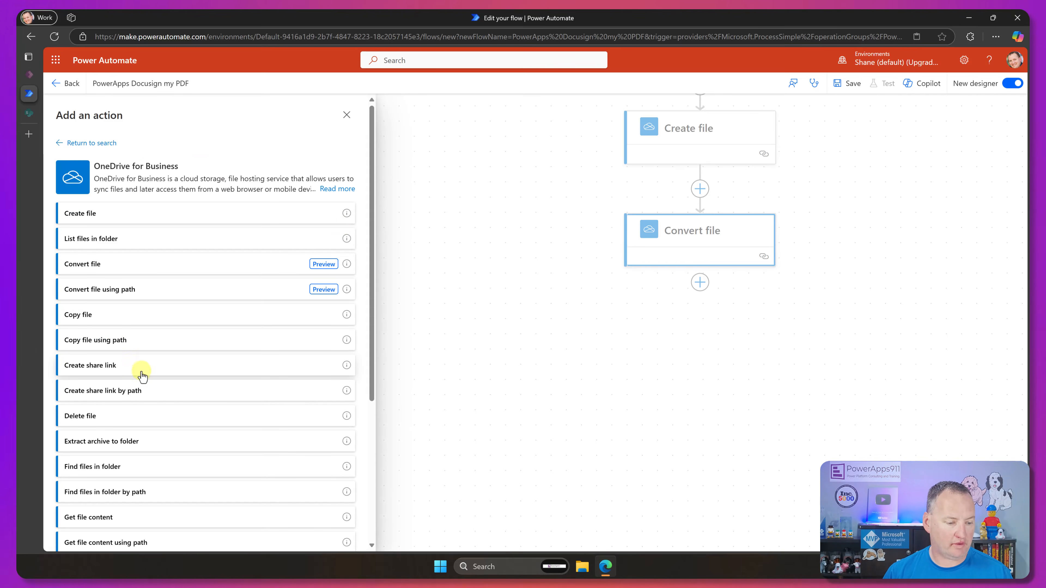
left_click(87, 416)
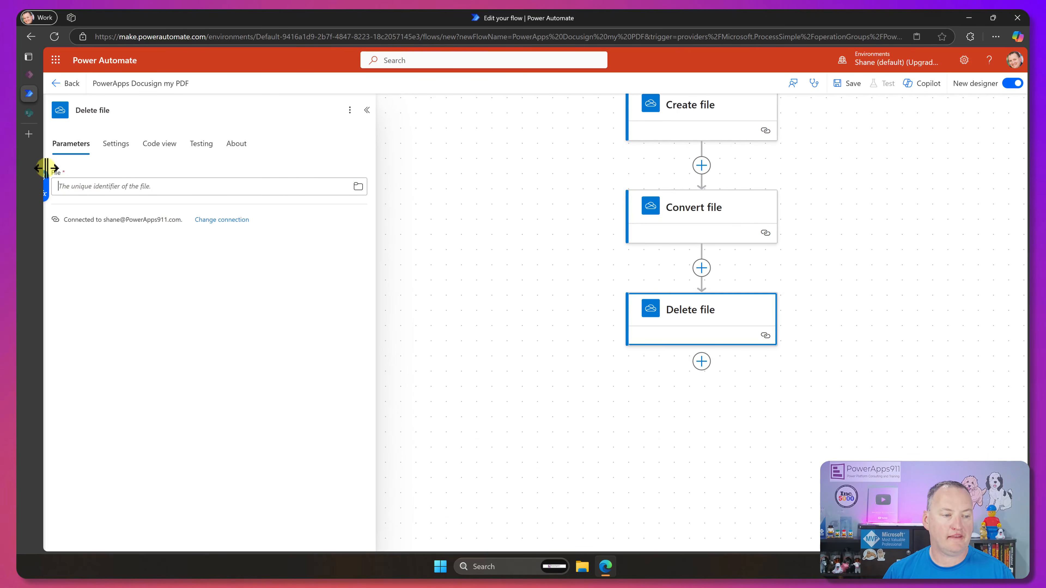
left_click(58, 186)
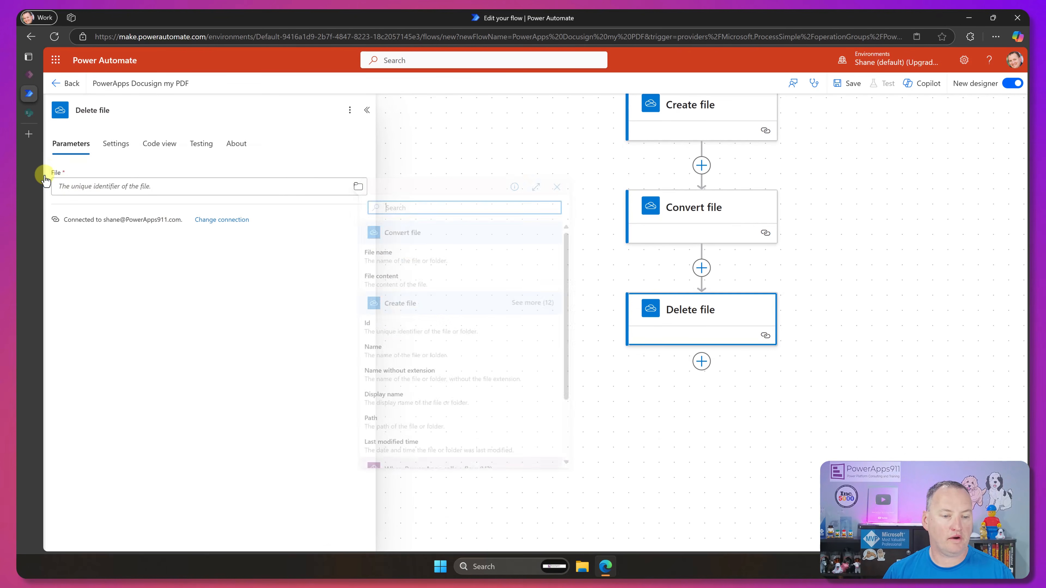
left_click(383, 326)
scroll(737, 272, "up", 3)
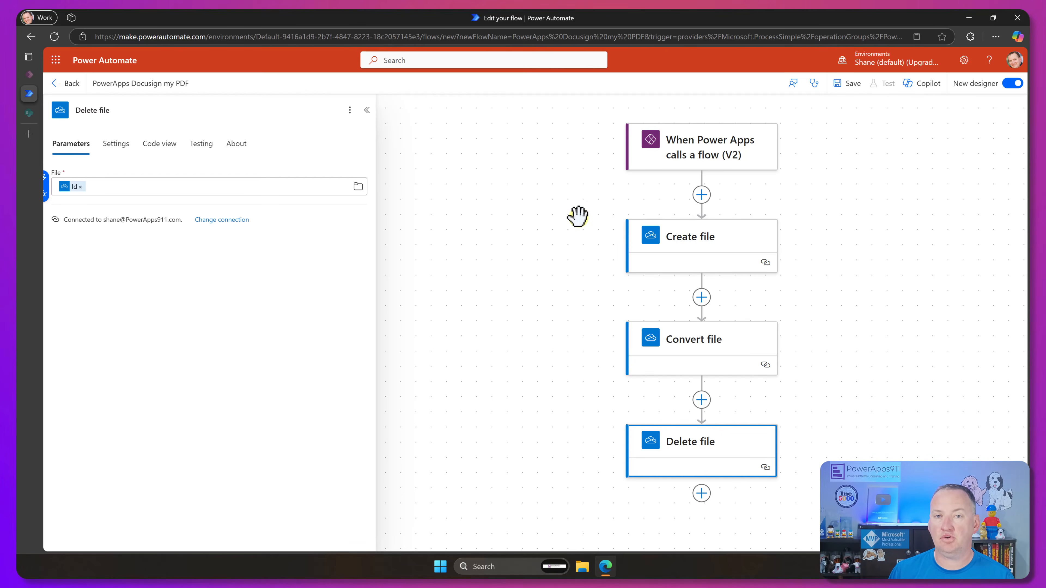
Start adding a new action after the Delete file action
scroll(612, 249, "down", 6)
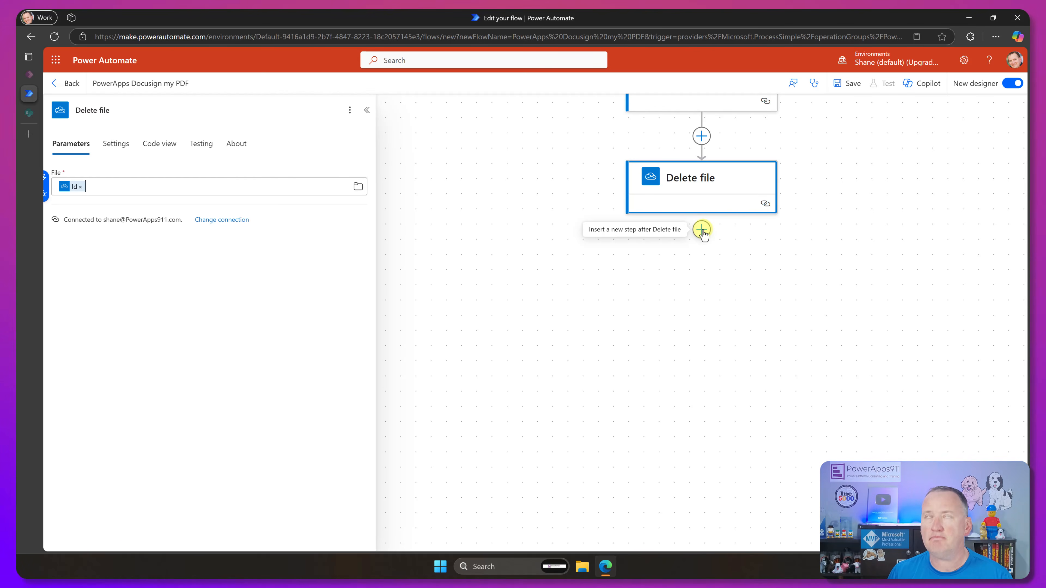
left_click(702, 231)
left_click(736, 234)
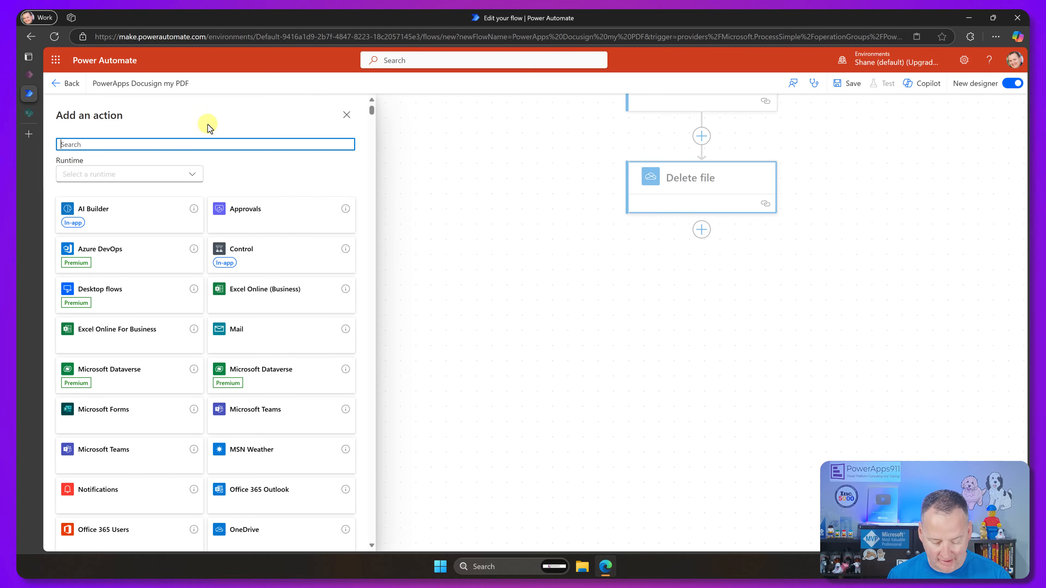
View the Docusign developer site at developers.docusign.com and the Send Docusign button's formula in Power Apps Studio
type("docusign.com")
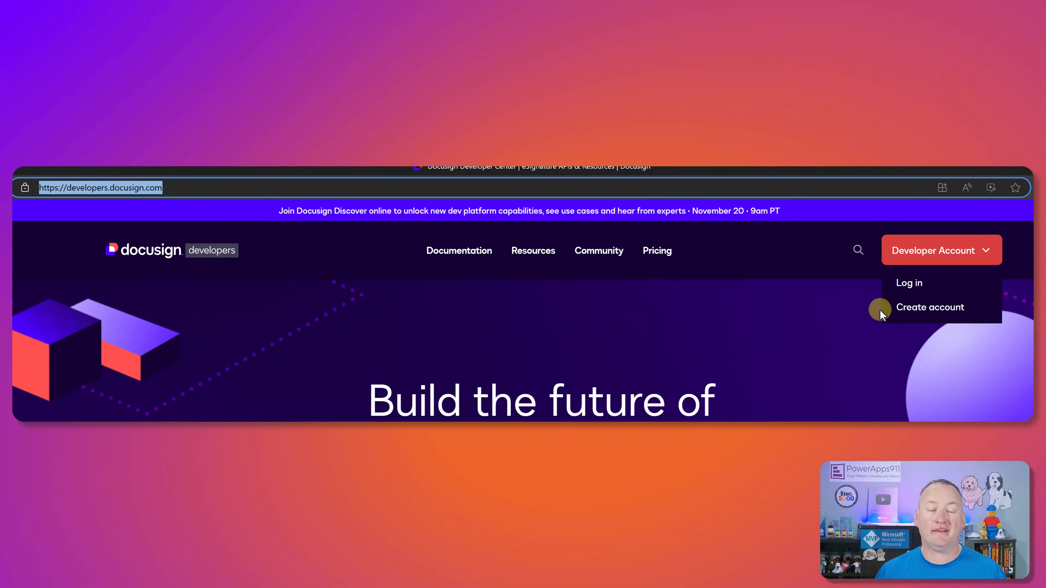
mouse_move(44, 83)
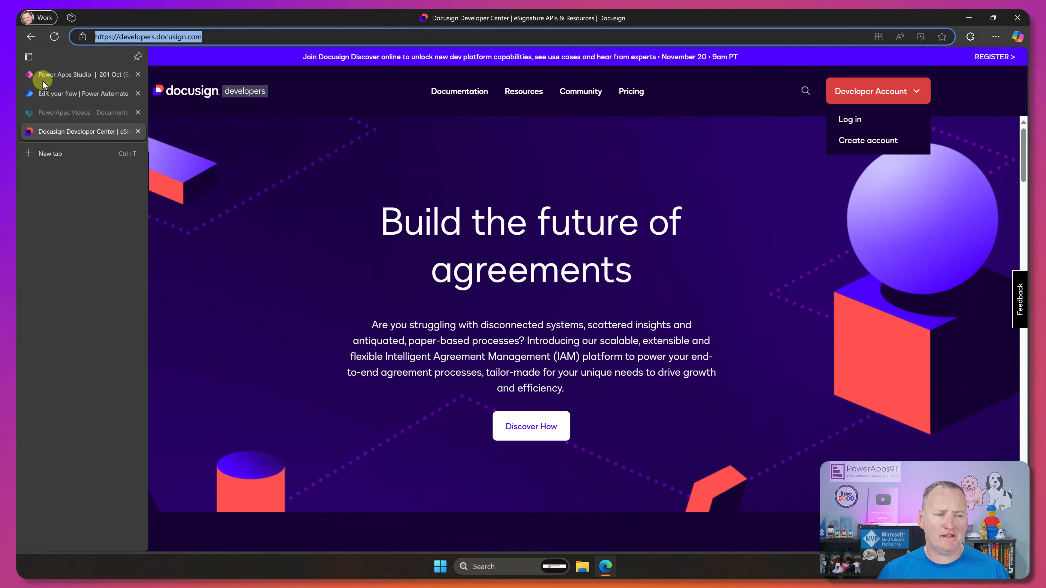
left_click(51, 82)
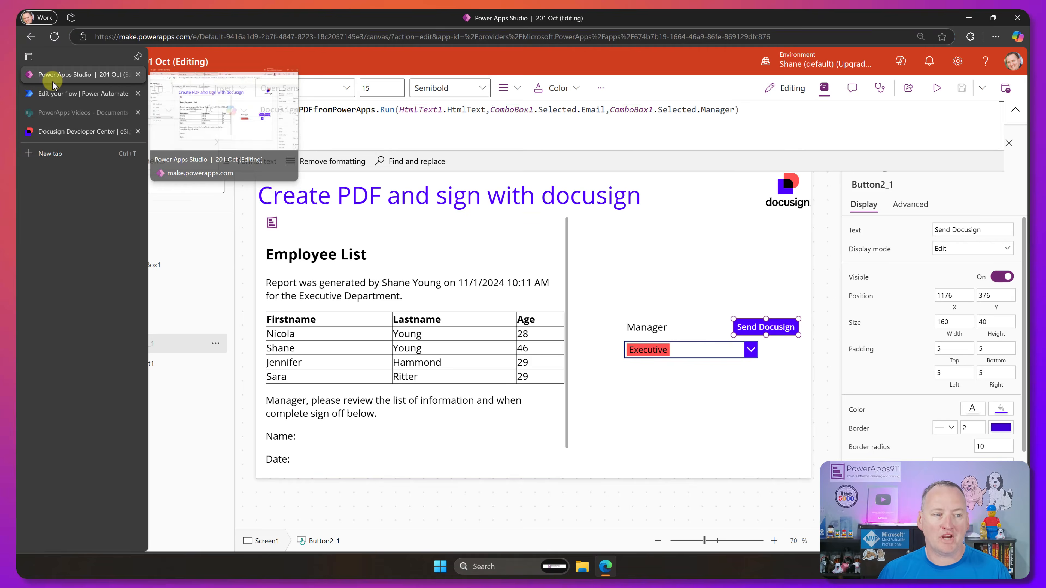
mouse_move(33, 116)
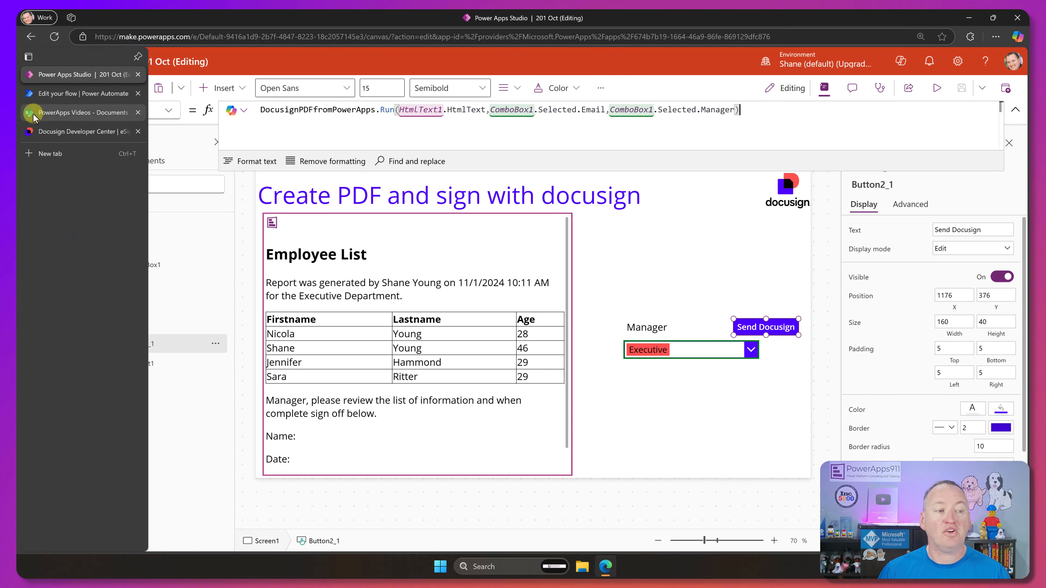
Return to the Power Automate flow and add the Docusign Demo Create envelope action after Delete file
left_click(119, 94)
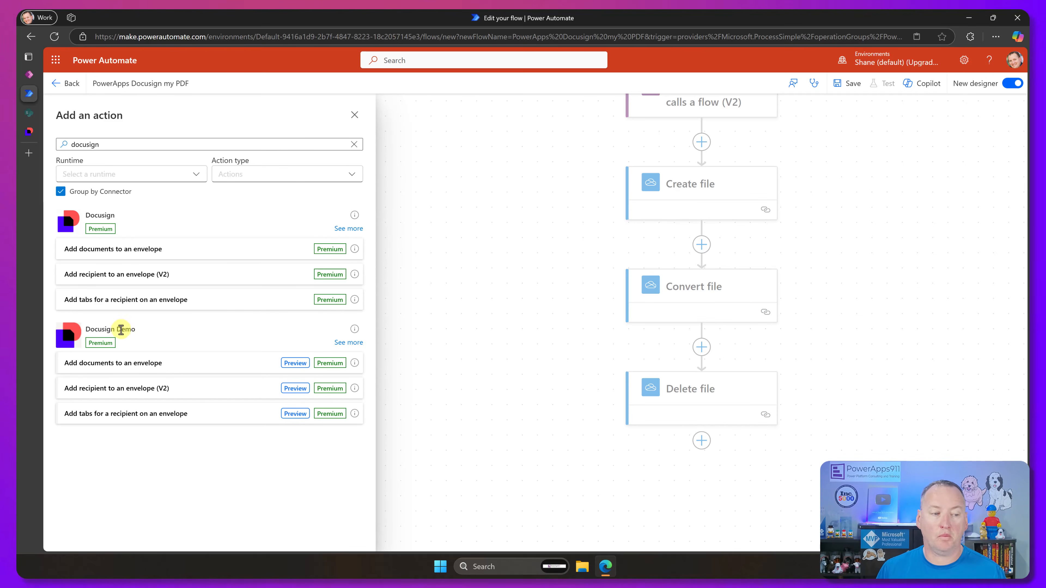
left_click(348, 342)
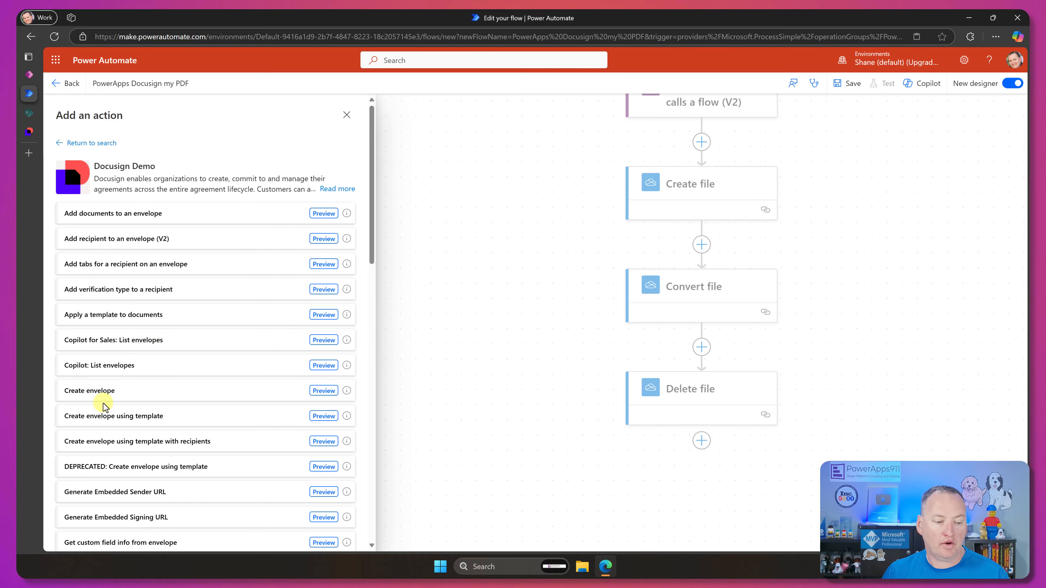
left_click(126, 390)
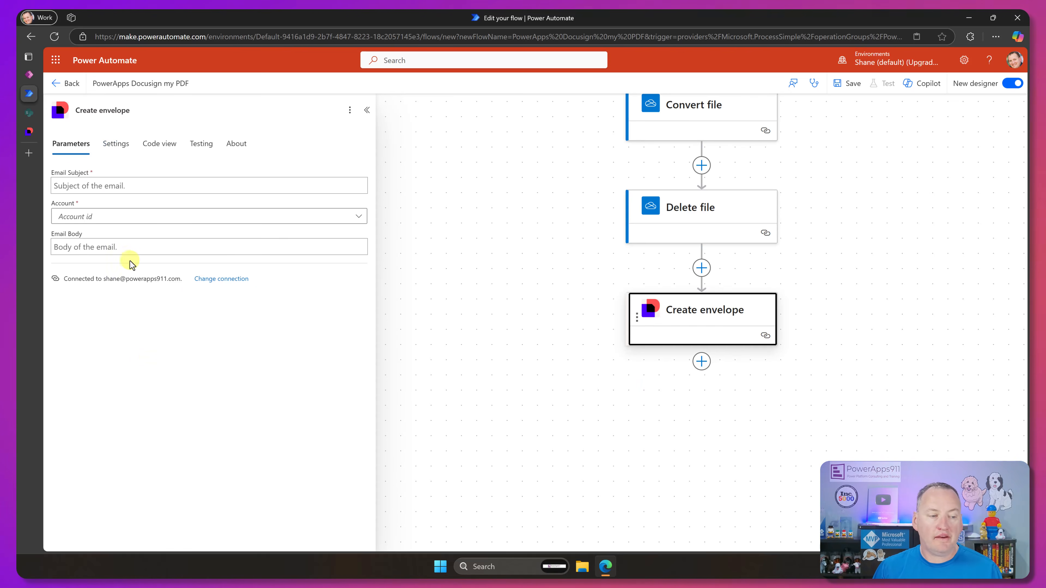
Set the Create envelope action's email subject to "Sign the employee list", its account to PowerApps911 and its email body to "Hi mom!"
left_click(171, 182)
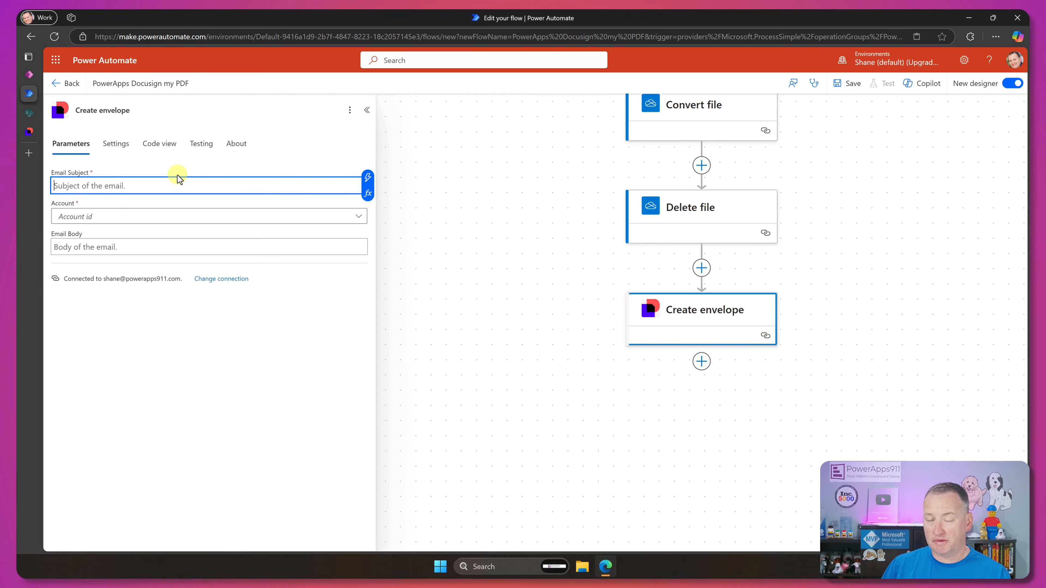
type("Sign the employee list")
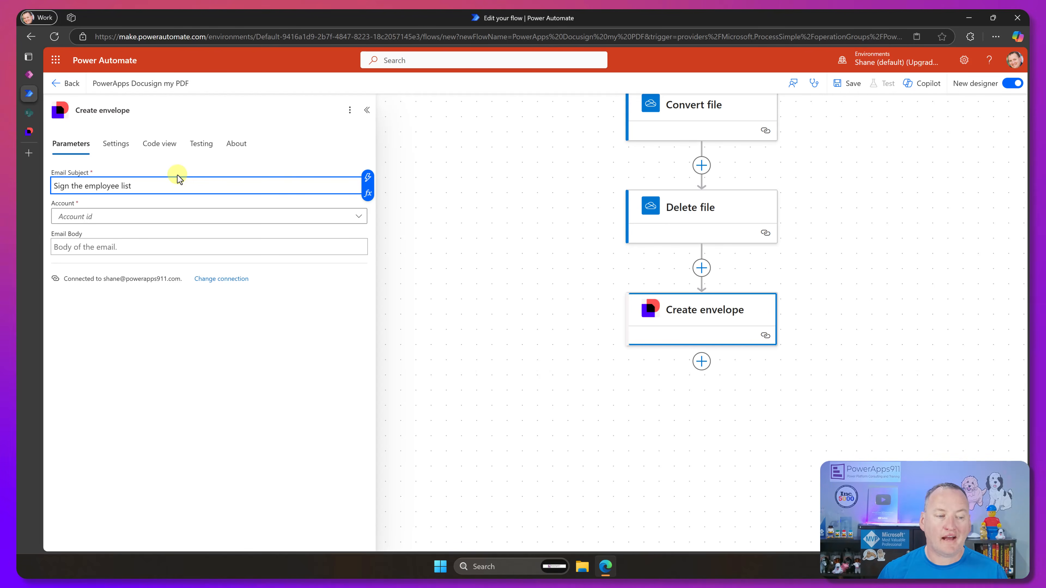
left_click(357, 217)
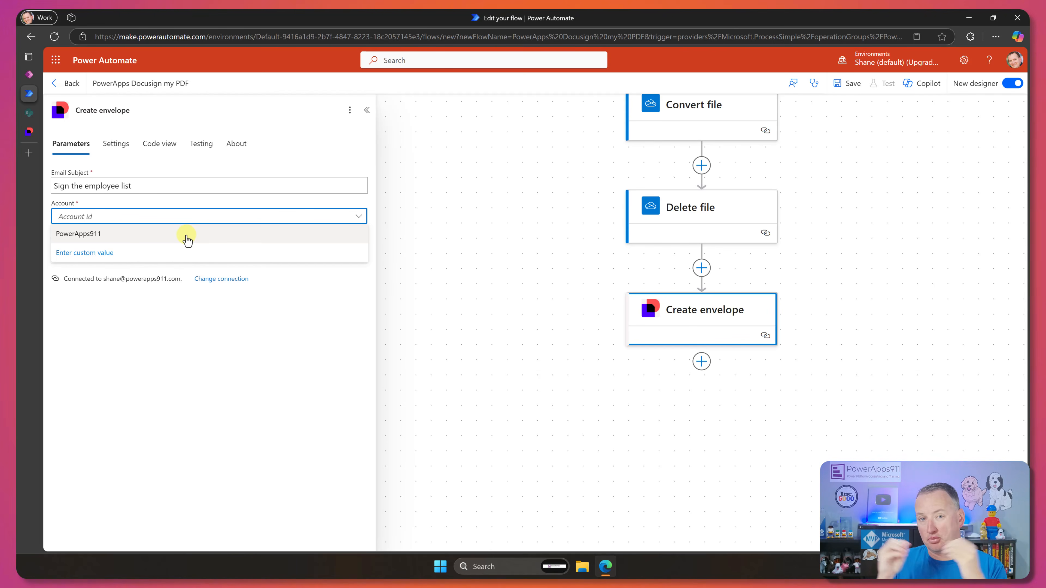
left_click(131, 242)
left_click(154, 250)
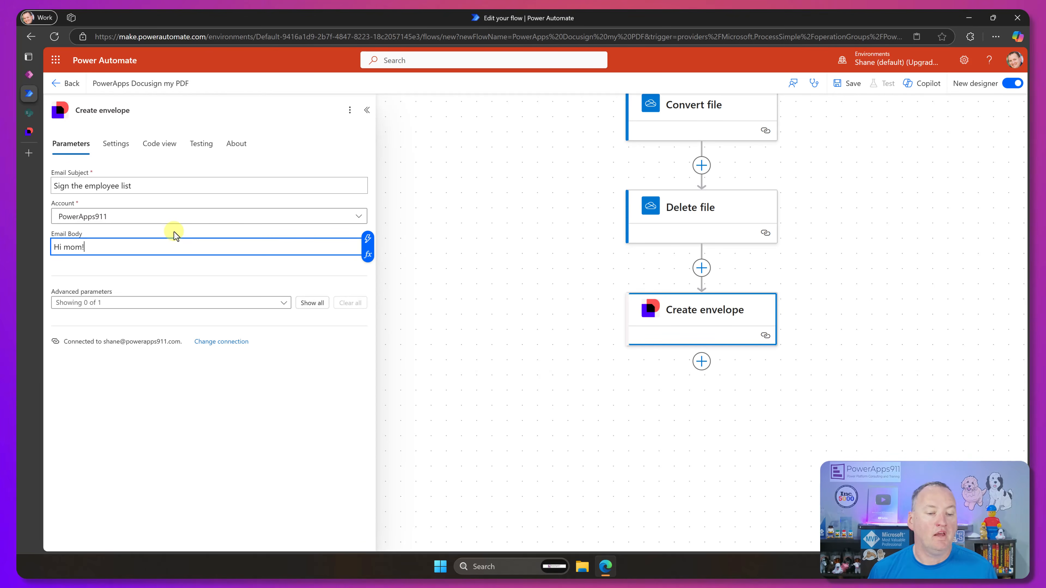
left_click(311, 304)
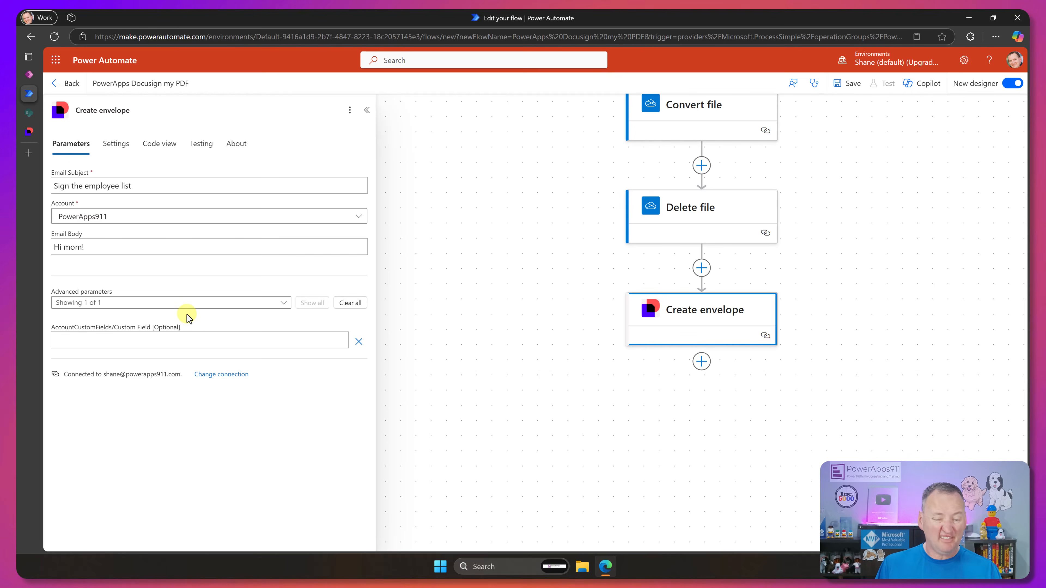
left_click(359, 342)
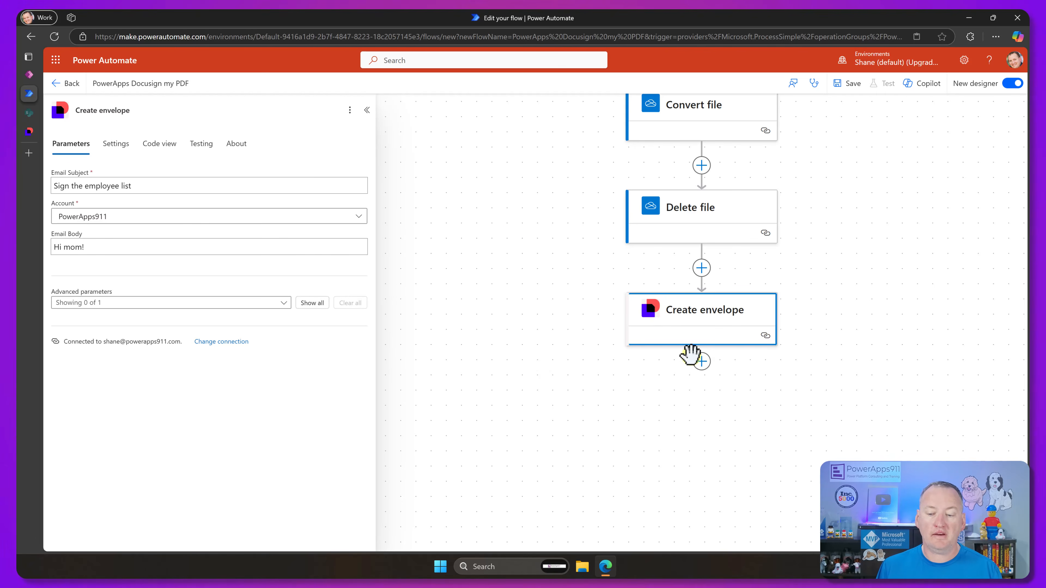
Add the Docusign Demo Add documents to an envelope action after Create envelope
left_click(702, 361)
left_click(754, 373)
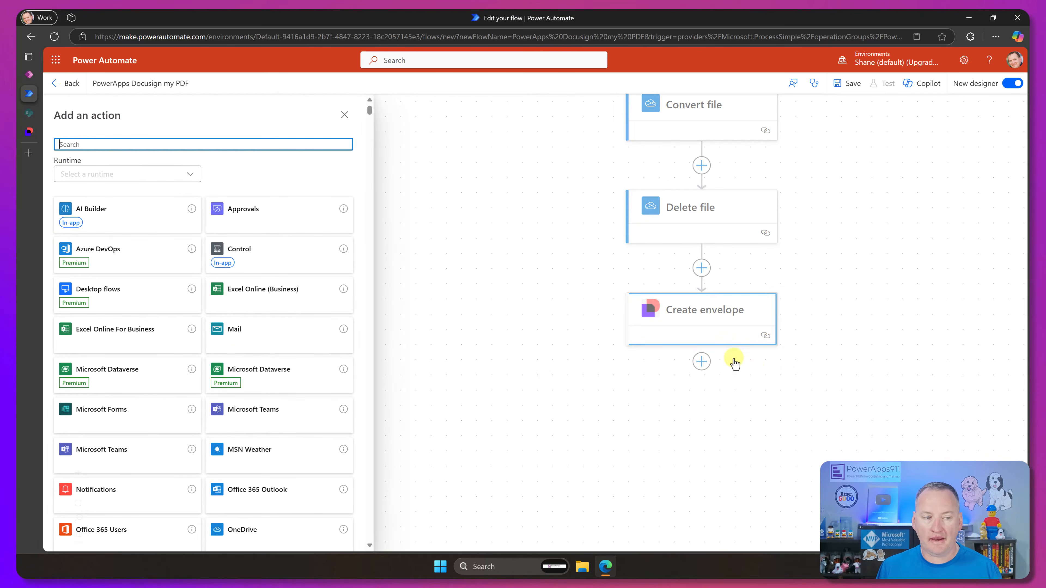
type("docusign")
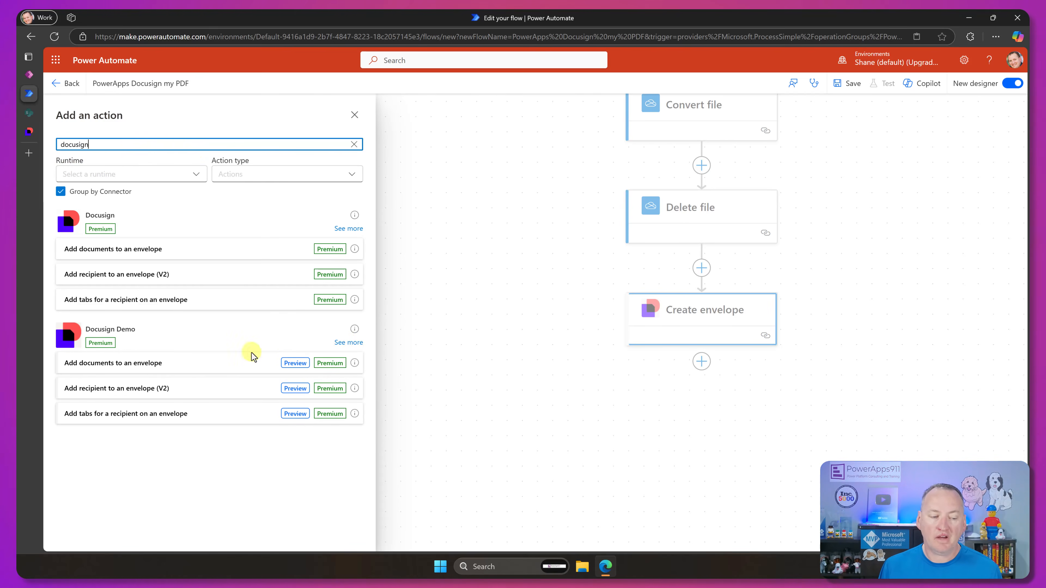
left_click(141, 364)
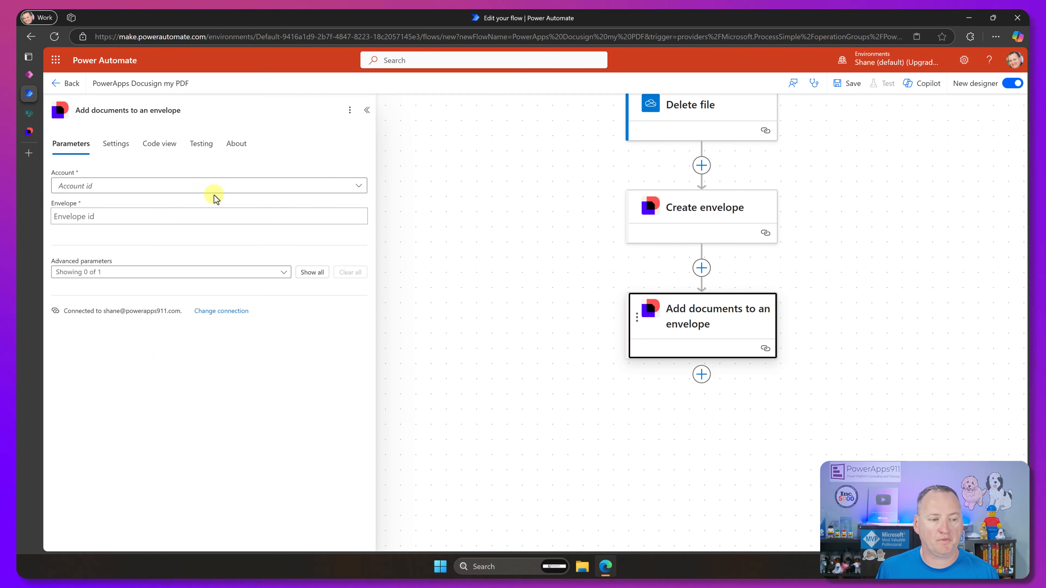
Set the Add documents to an envelope action's account to PowerApps911 and its envelope to the Envelope Id from Create envelope
left_click(359, 187)
left_click(197, 208)
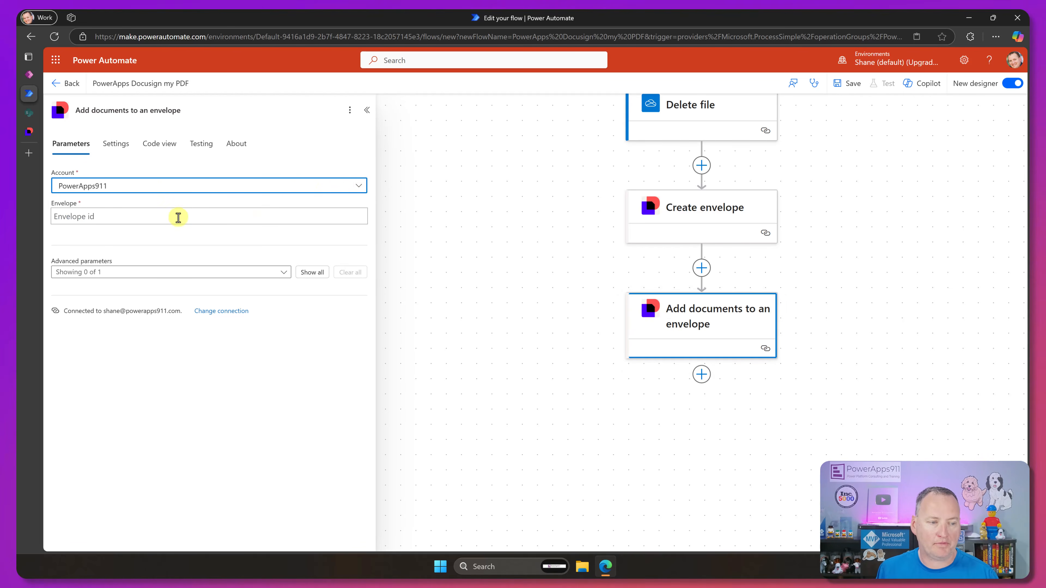
left_click(160, 220)
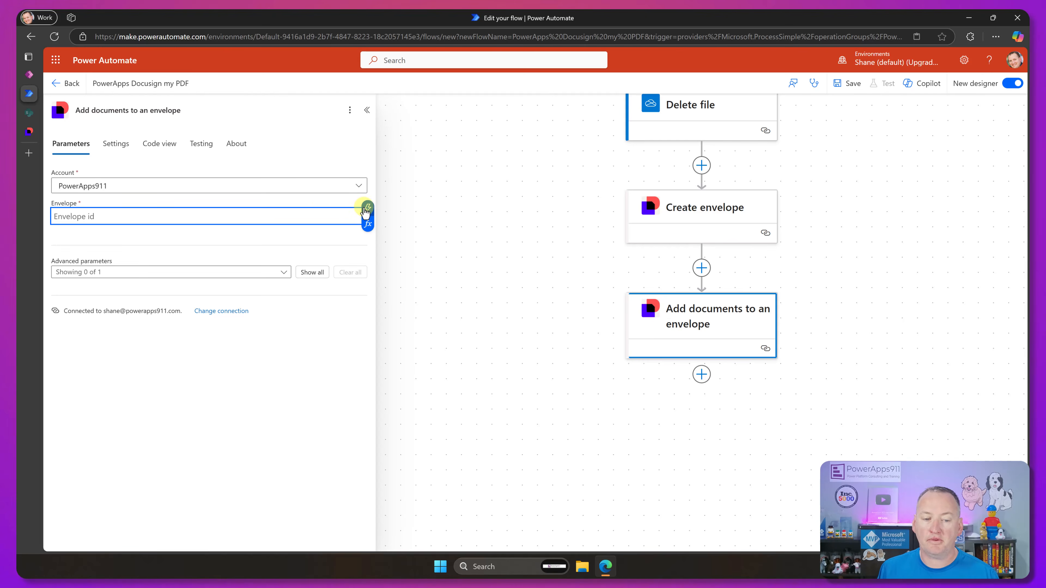
left_click(366, 209)
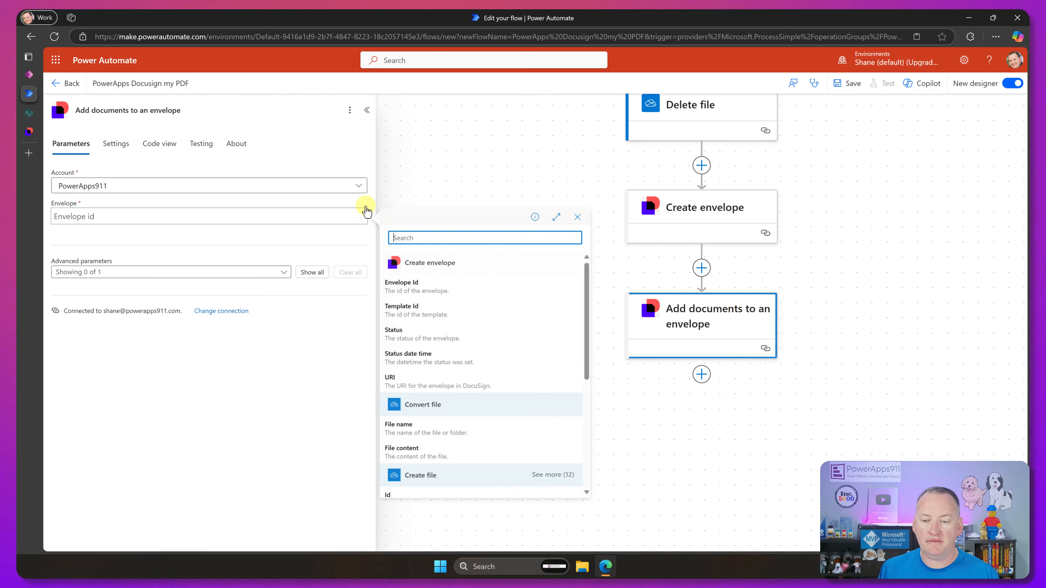
left_click(426, 289)
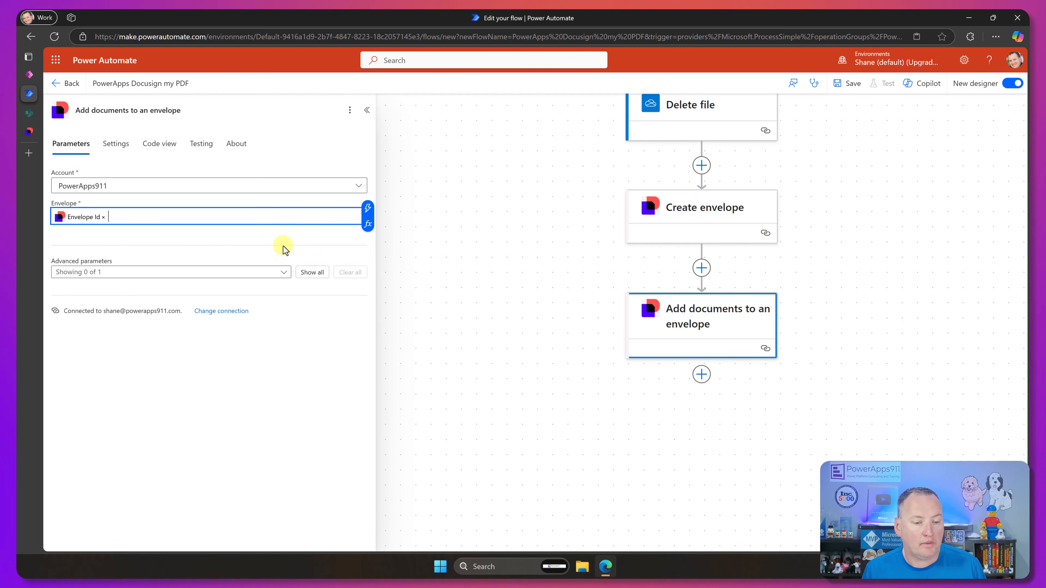
Add a document item to the action with Document Base64 set to the expression base64(body('Convert_file'))
left_click(311, 273)
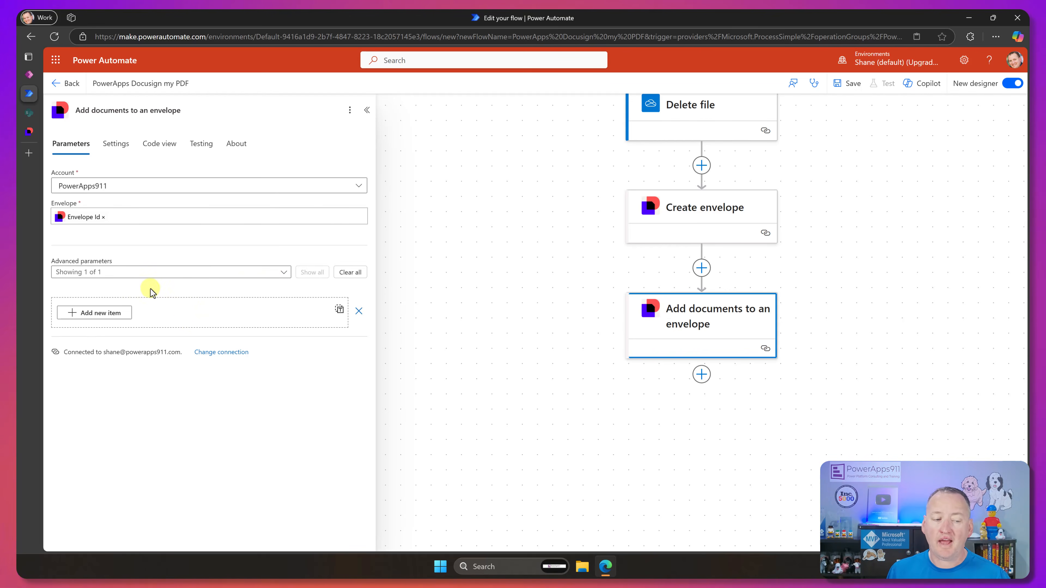
left_click(107, 316)
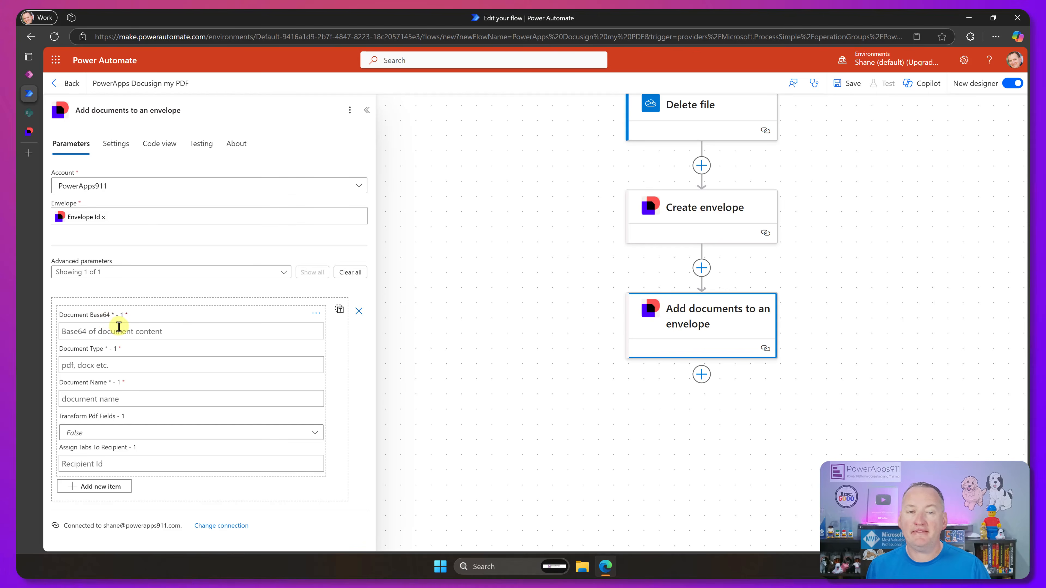
left_click(176, 331)
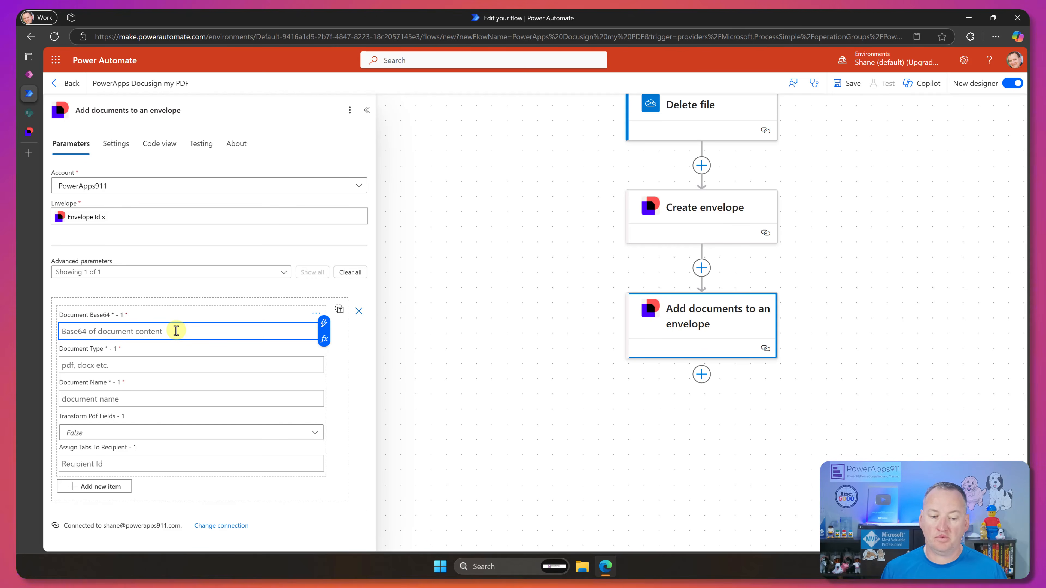
left_click(324, 340)
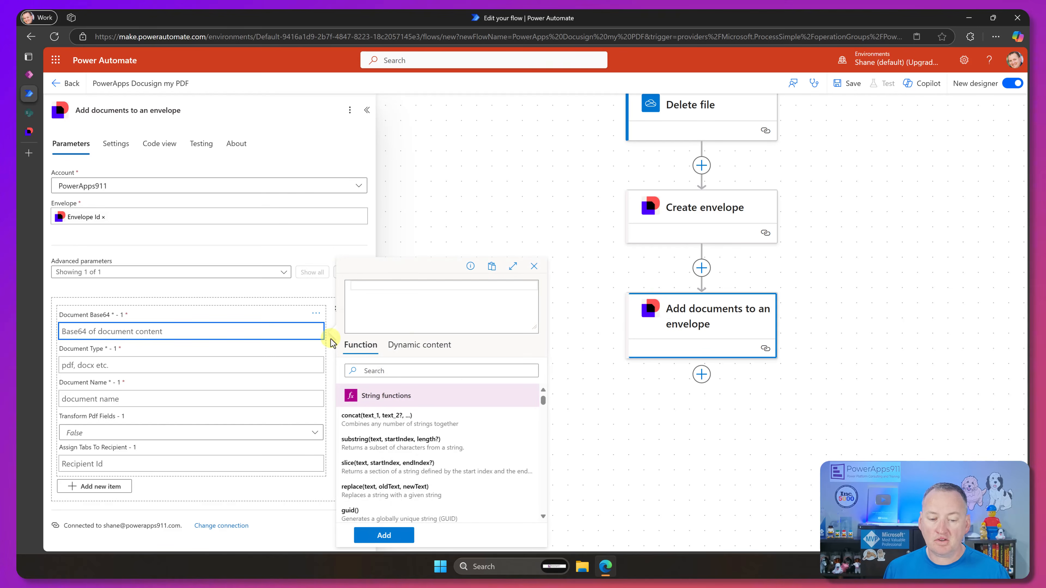
type("base")
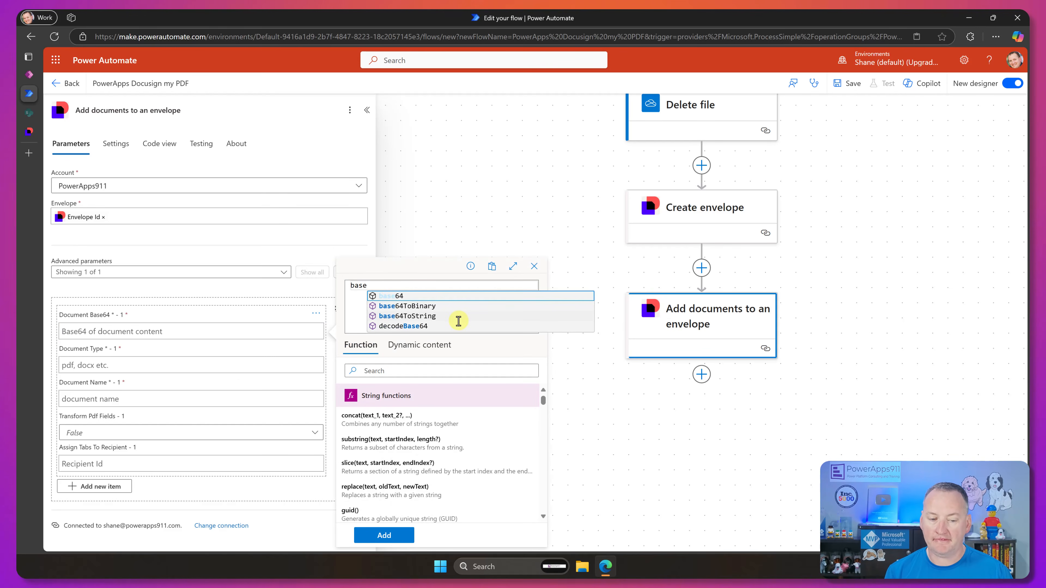
type("64(")
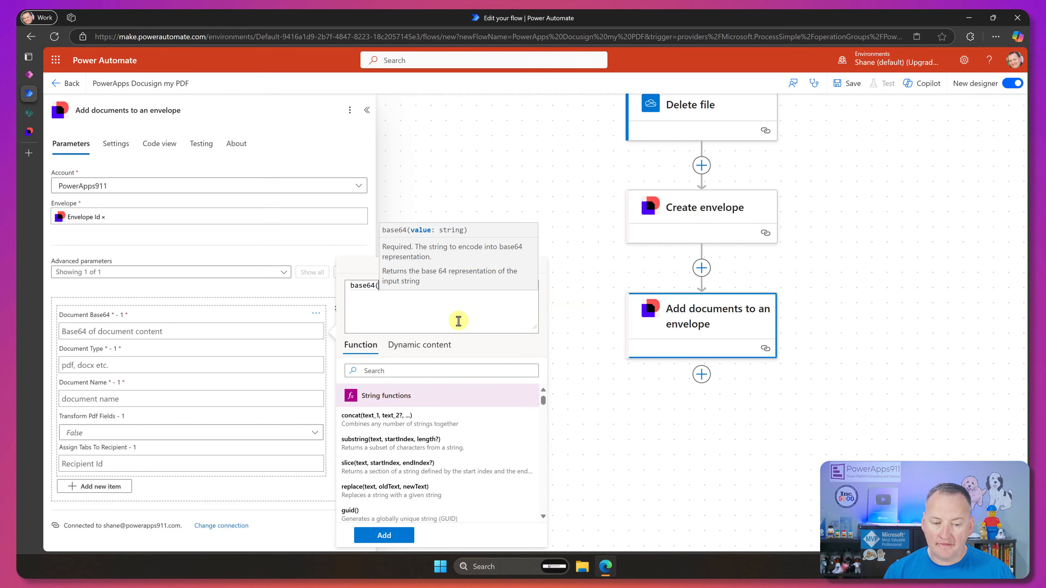
left_click(410, 350)
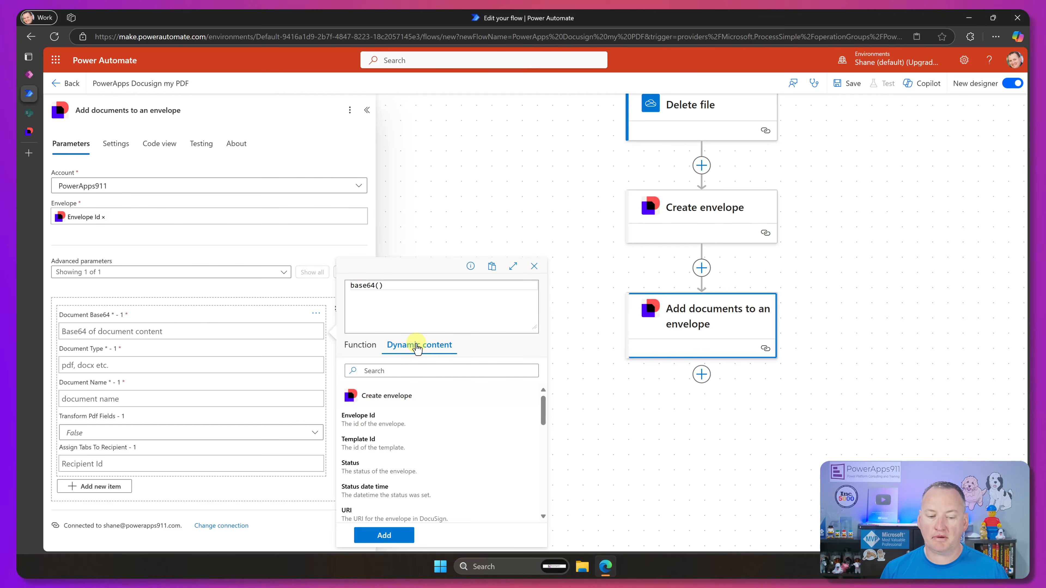
scroll(463, 416, "down", 3)
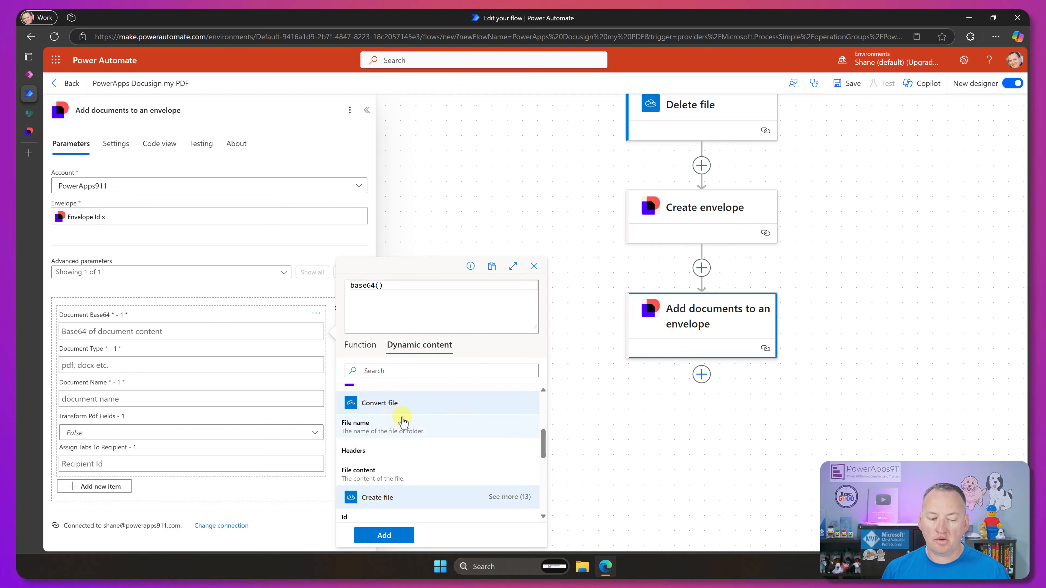
left_click(385, 473)
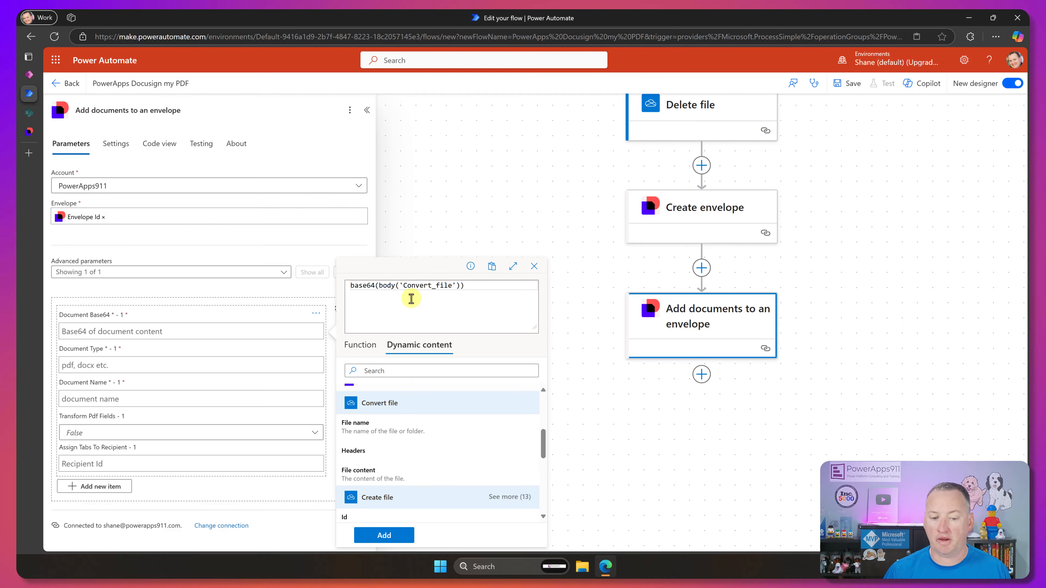
left_click(384, 535)
Set the document item's type to pdf and its name to employees.pdf
left_click(135, 363)
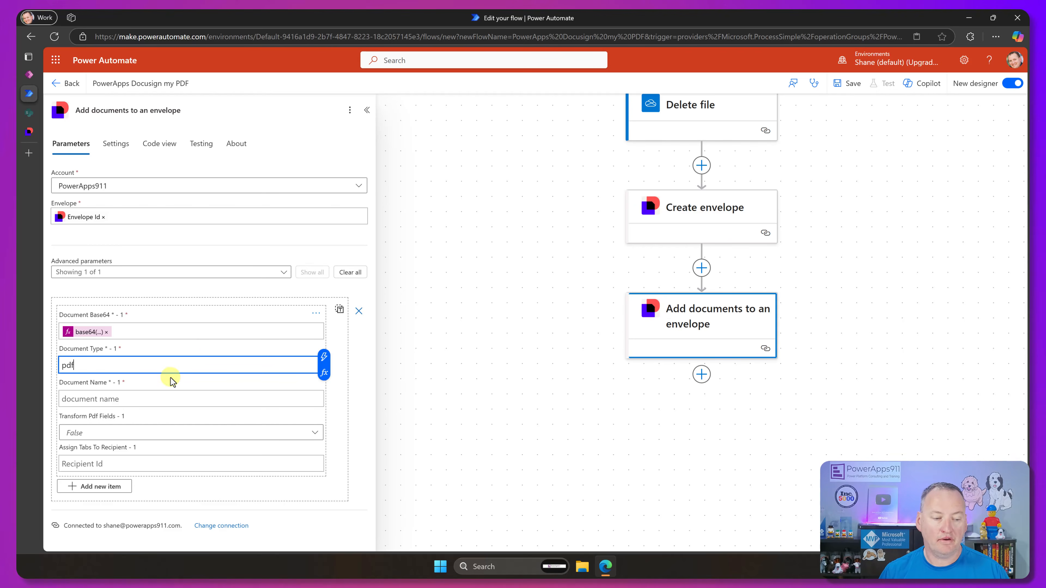
left_click(148, 399)
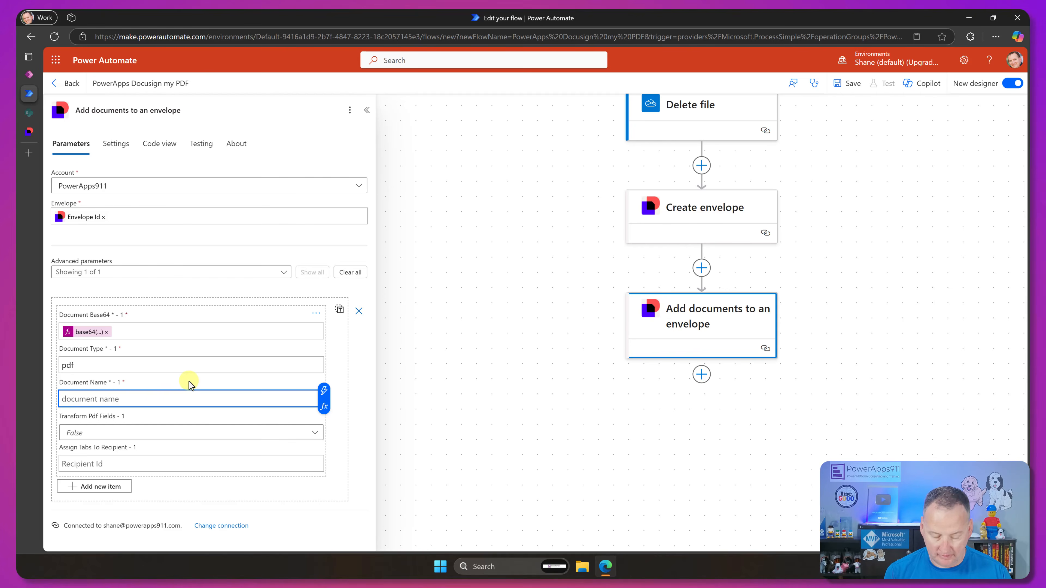
type("employees.pdf")
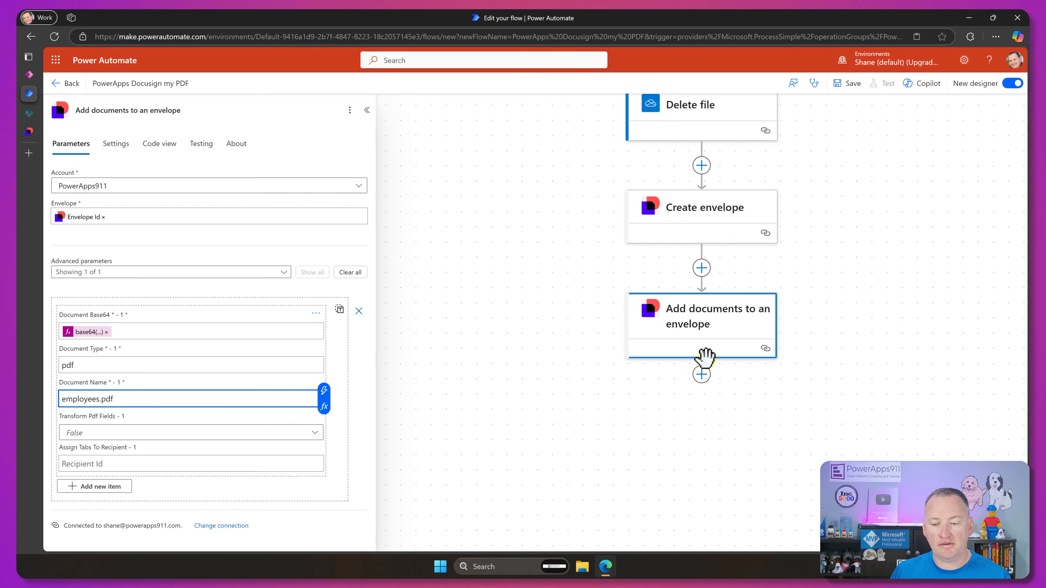
Add the Docusign Demo Add recipient to an envelope (V2) action after Add documents to an envelope
left_click(701, 374)
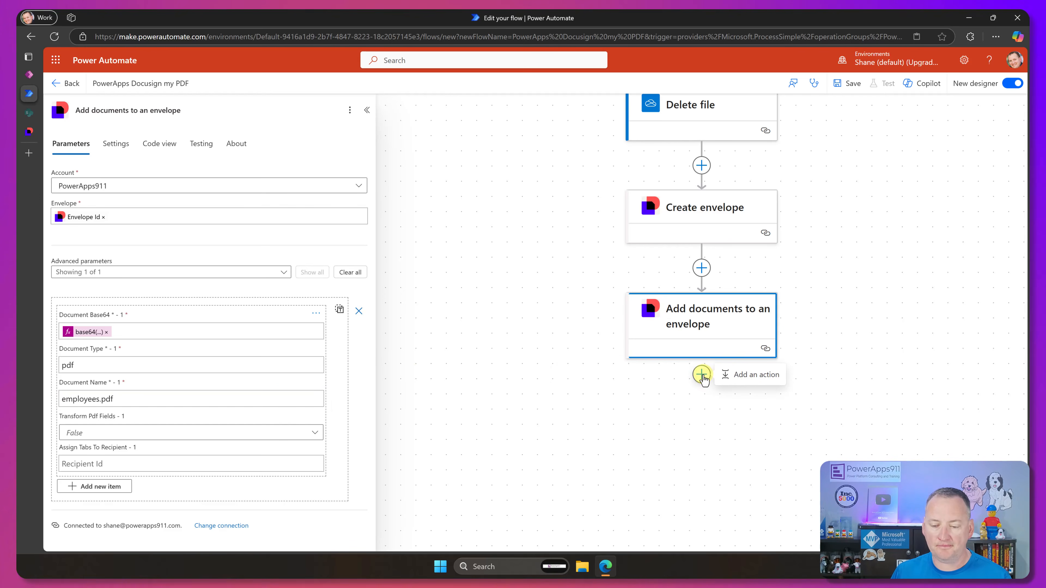
left_click(749, 374)
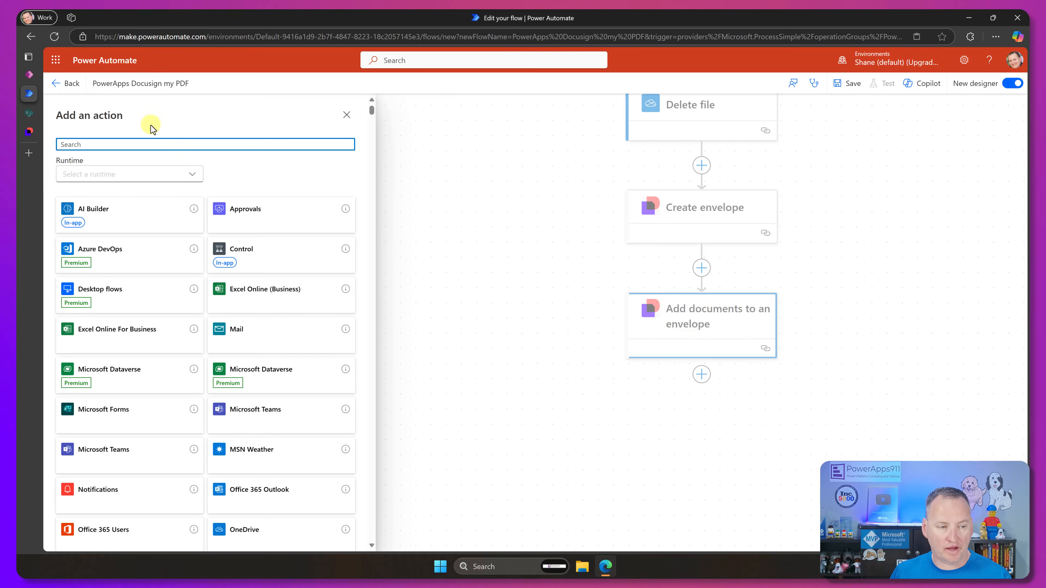
type("docusign")
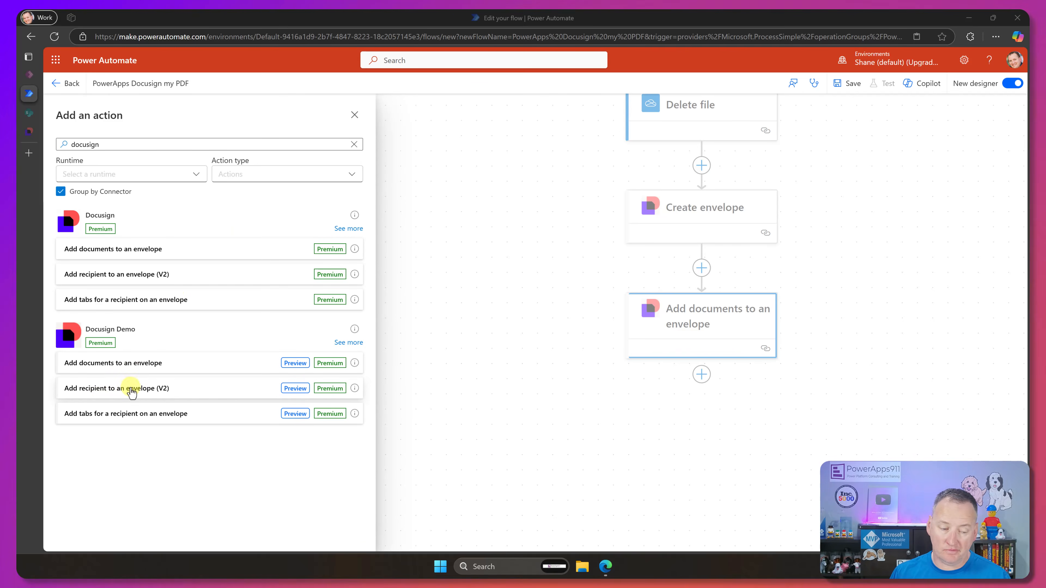
left_click(199, 386)
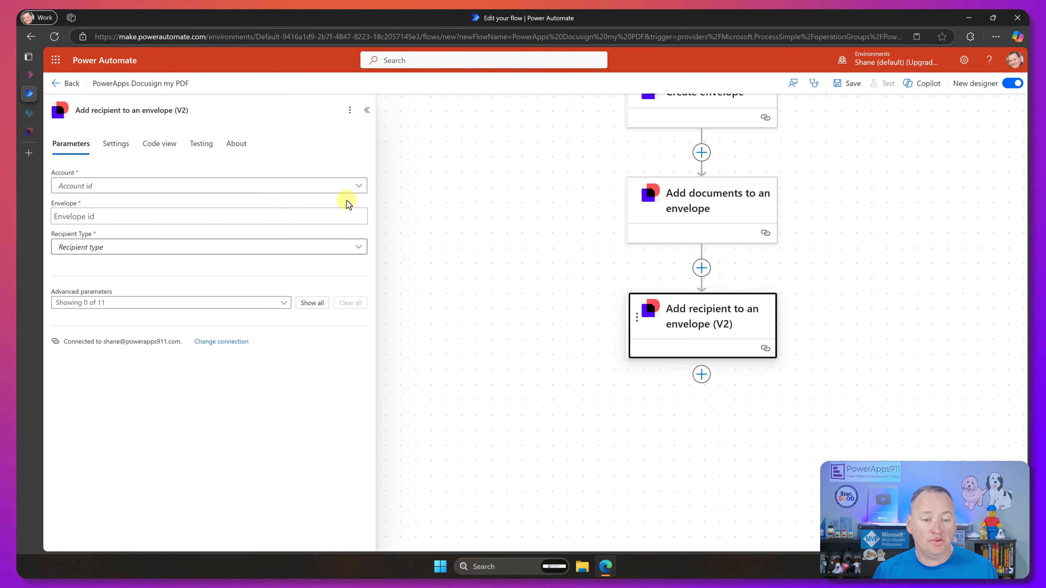
Configure the recipient action with account PowerApps911, the Envelope Id from Create envelope and recipient type Needs to Sign
left_click(361, 185)
left_click(222, 203)
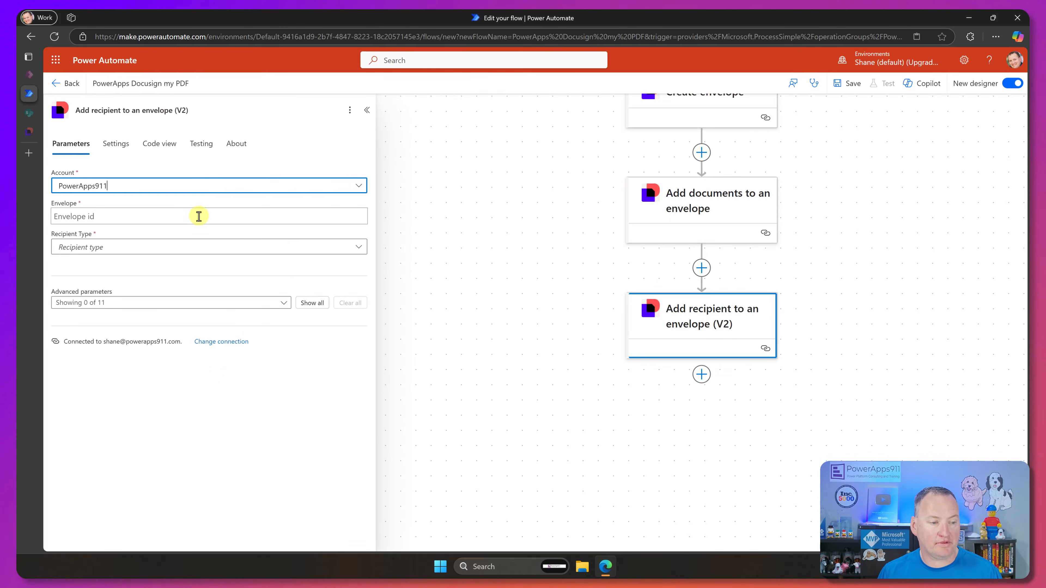
left_click(180, 219)
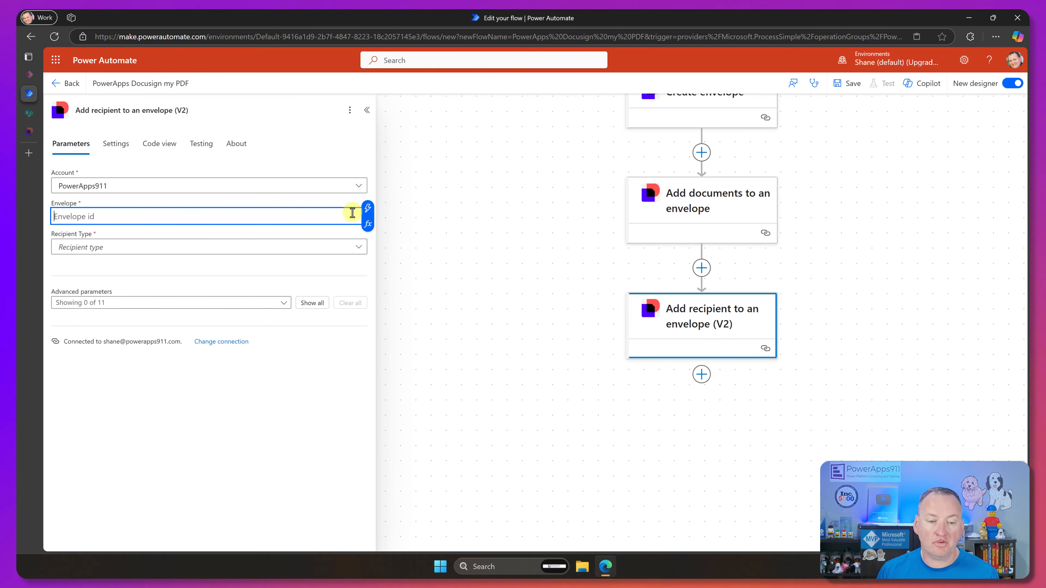
left_click(370, 210)
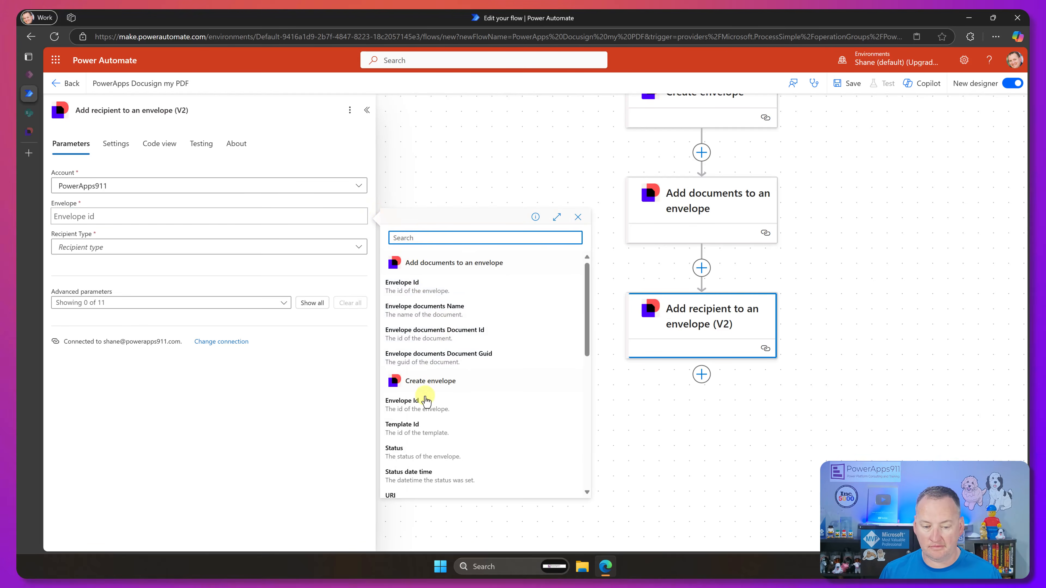
left_click(416, 412)
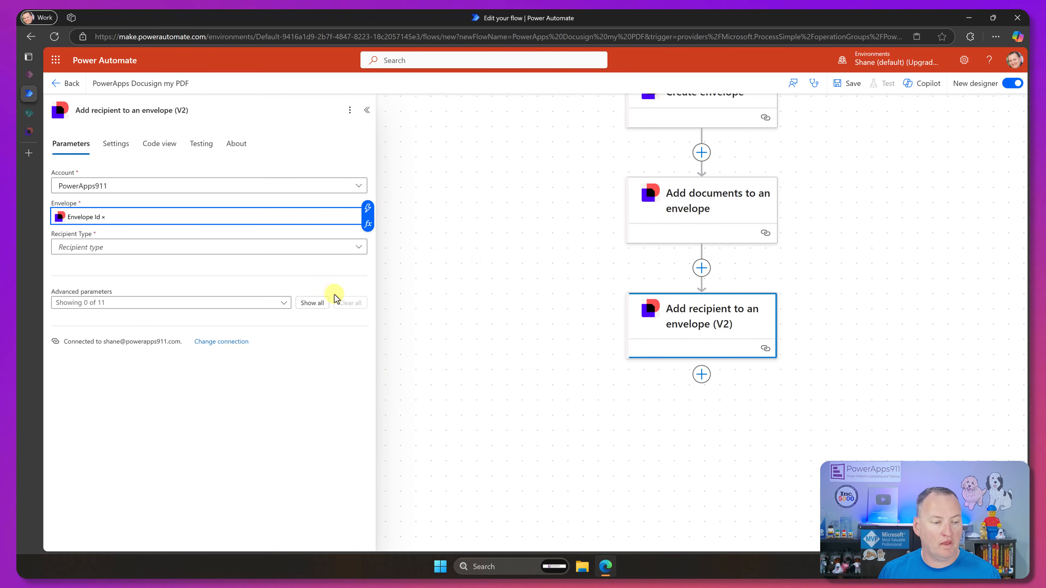
left_click(357, 253)
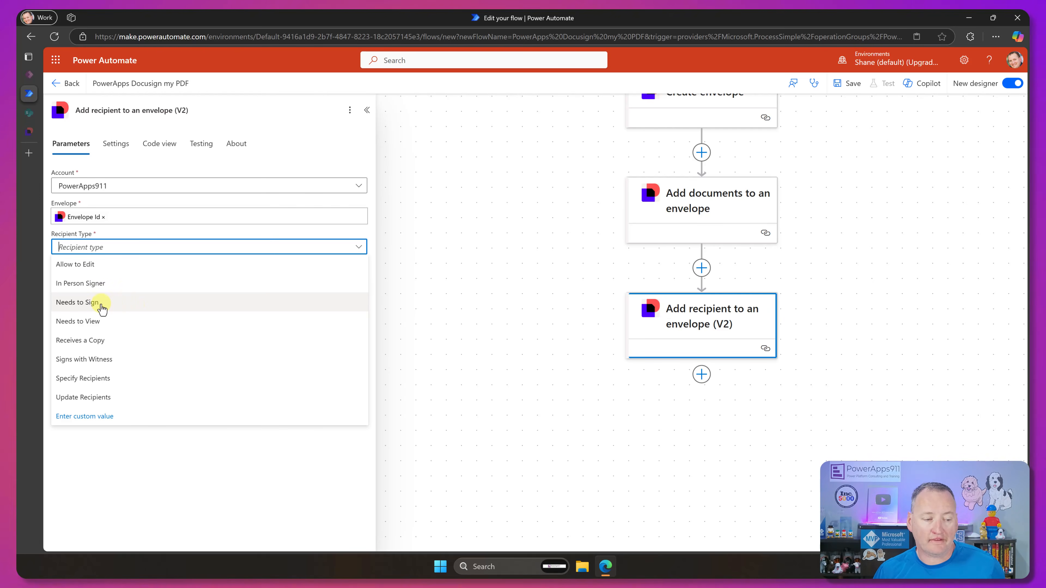
left_click(90, 302)
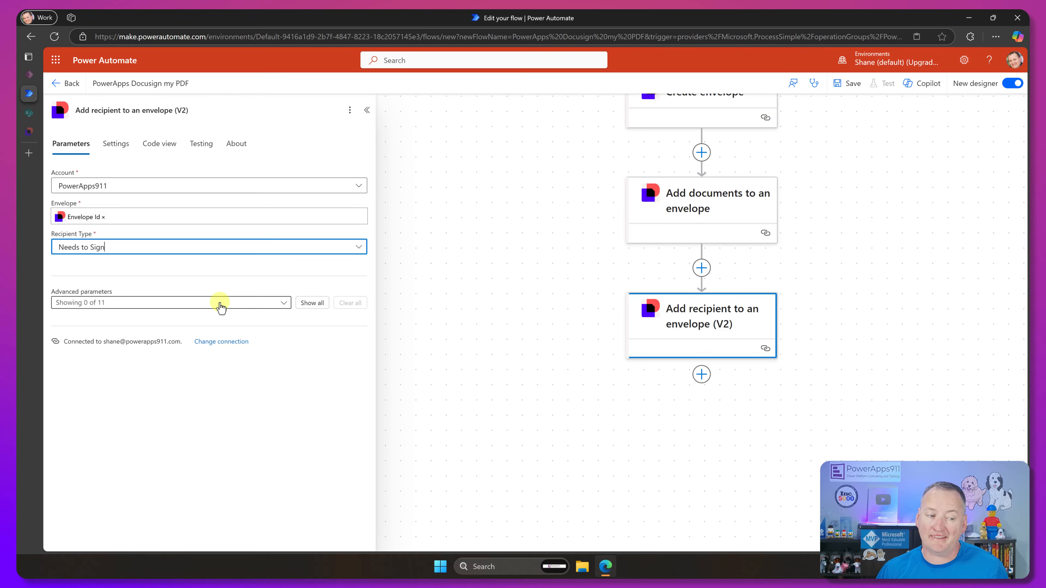
Show all advanced parameters of the recipient action and review the available Signature Type options
left_click(311, 303)
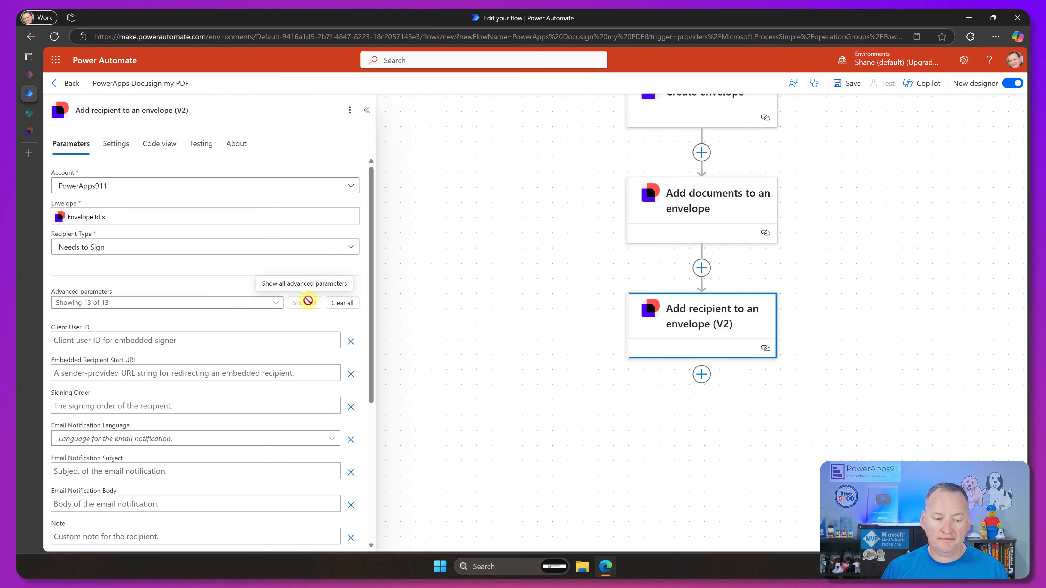
left_click_drag(369, 301, 364, 375)
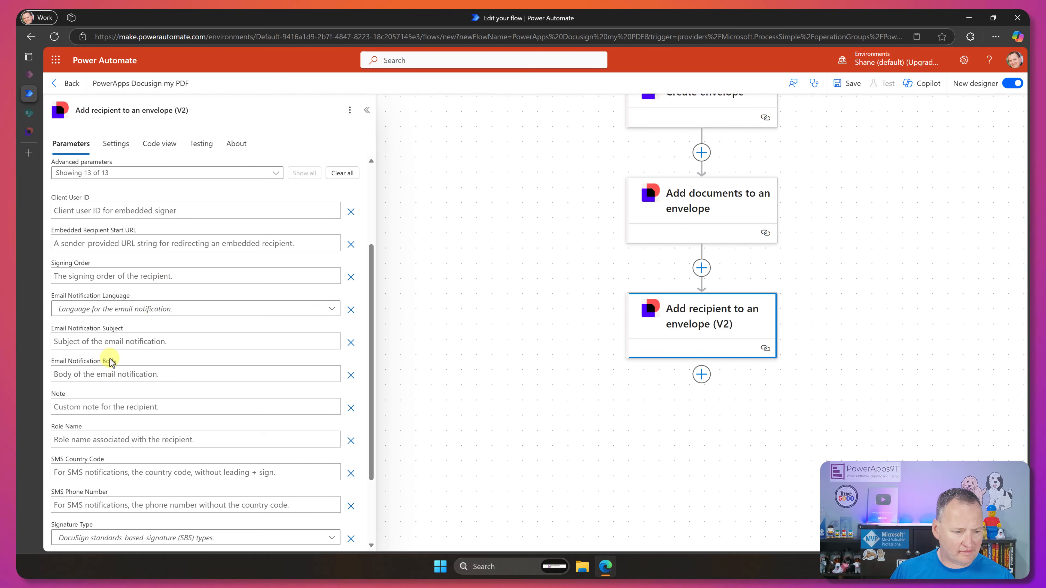
scroll(144, 366, "down", 1)
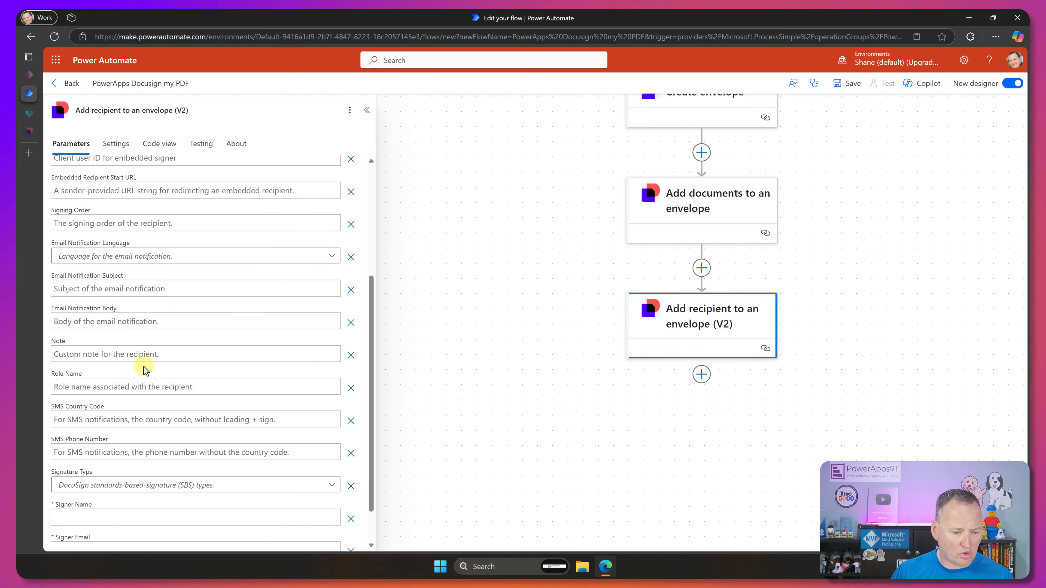
scroll(144, 351, "down", 1)
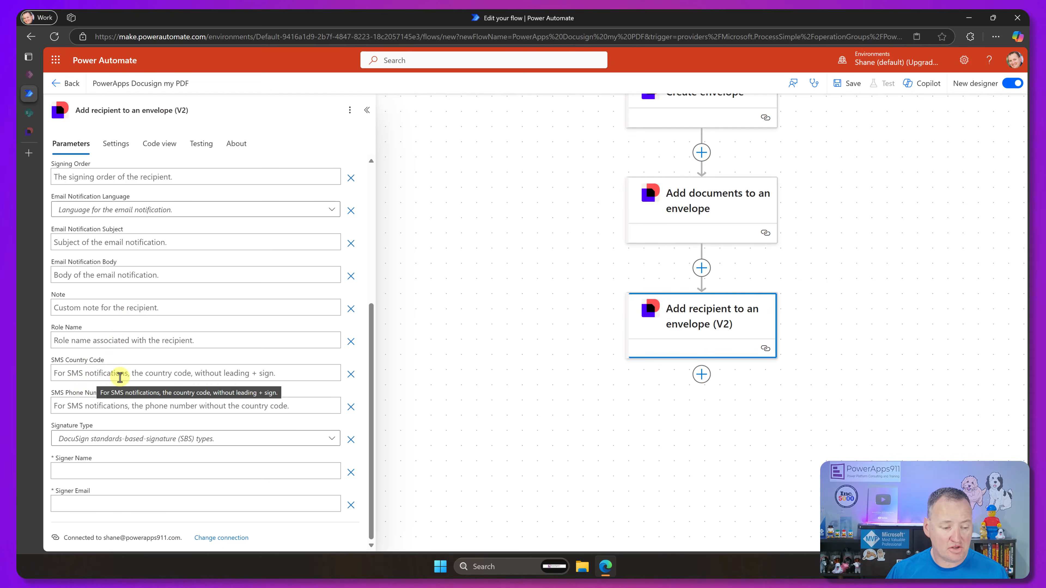
left_click(332, 438)
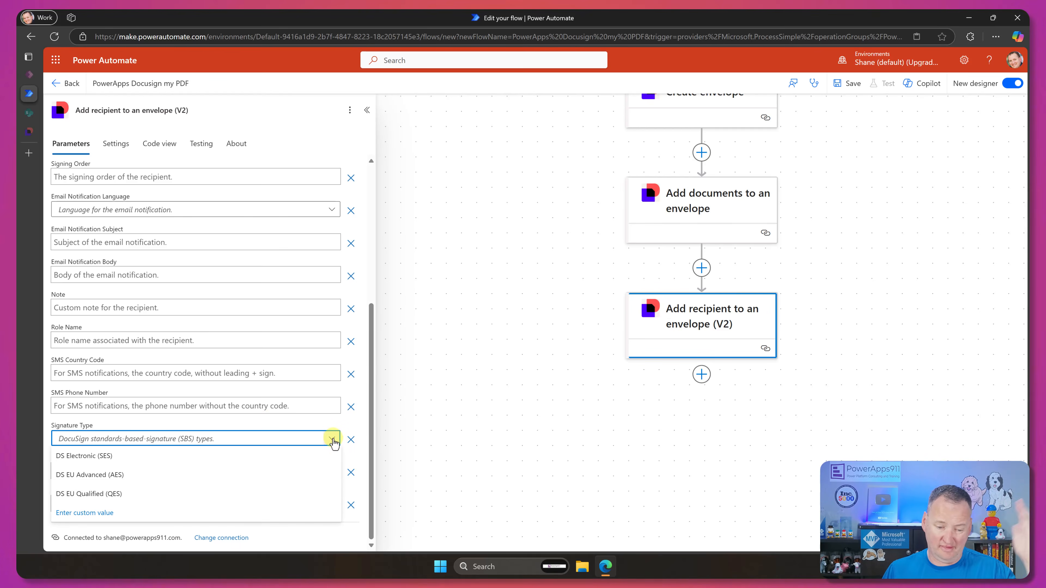
left_click(332, 438)
Set Signer Name to the myManager input and Signer Email to the myEmail input from the Power Apps trigger
left_click(168, 470)
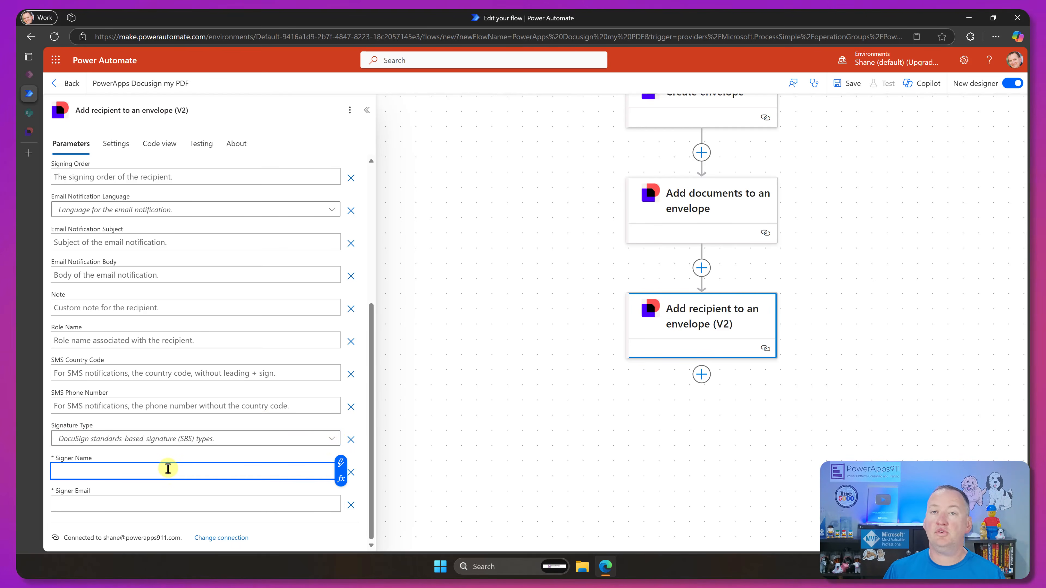
left_click(342, 462)
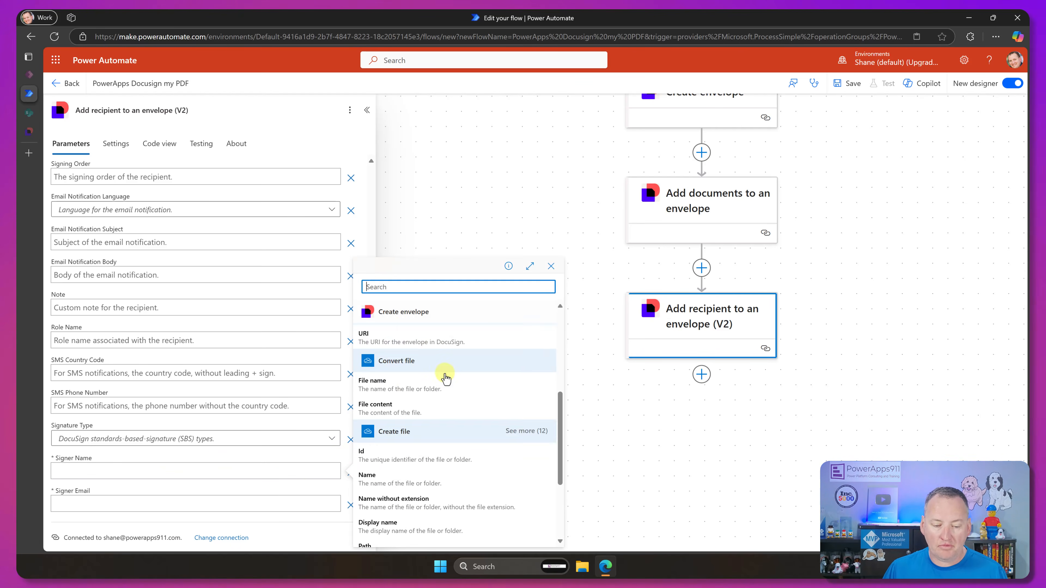
scroll(443, 375, "down", 5)
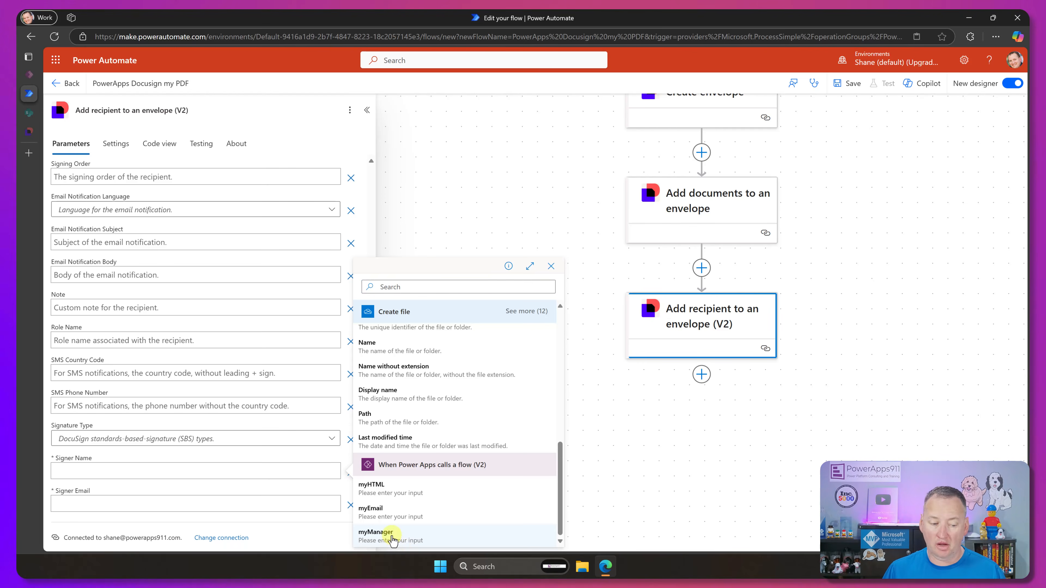
left_click(392, 538)
left_click(134, 505)
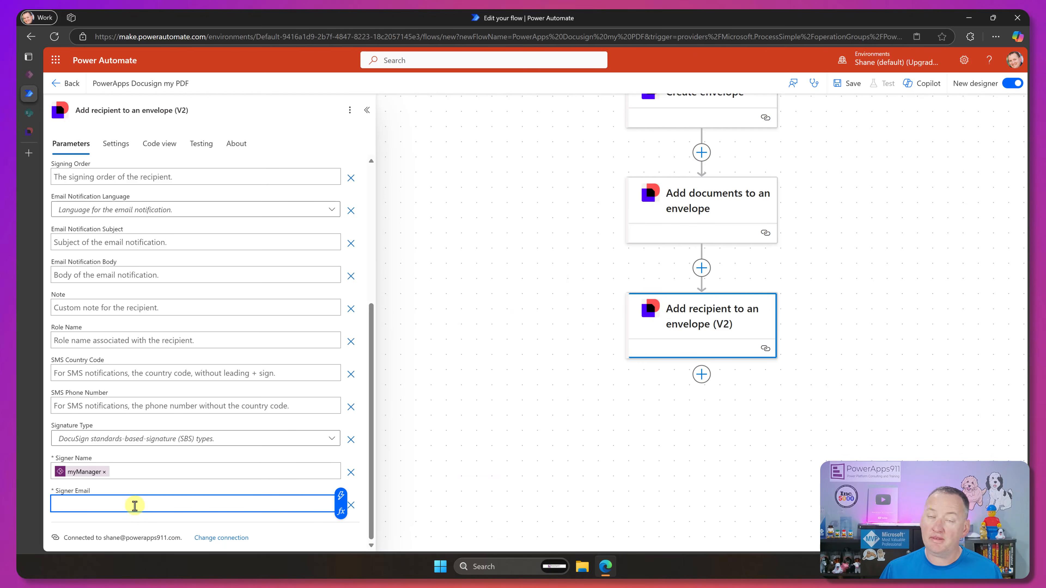
left_click(341, 494)
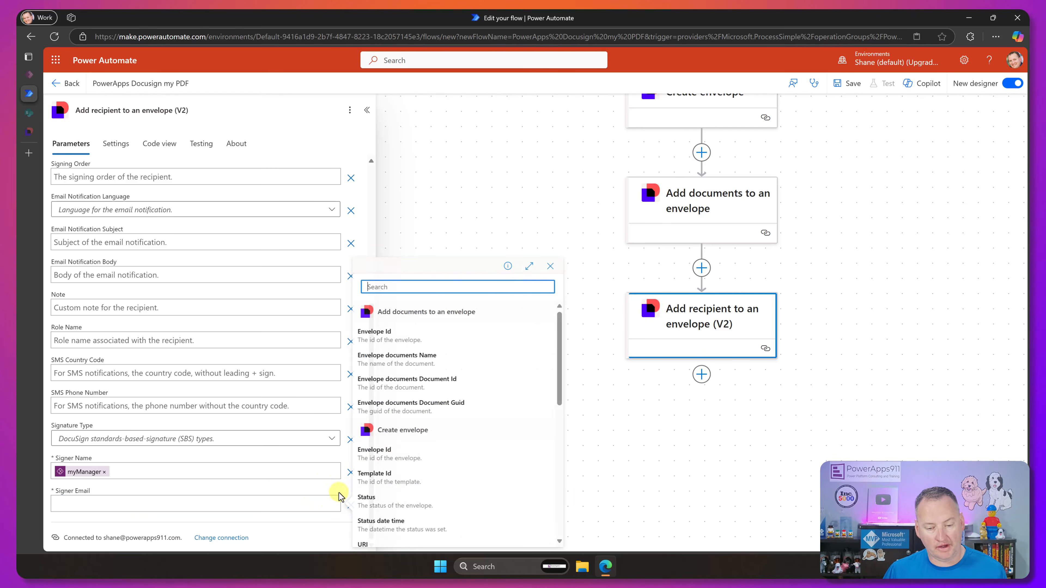
scroll(455, 407, "down", 10)
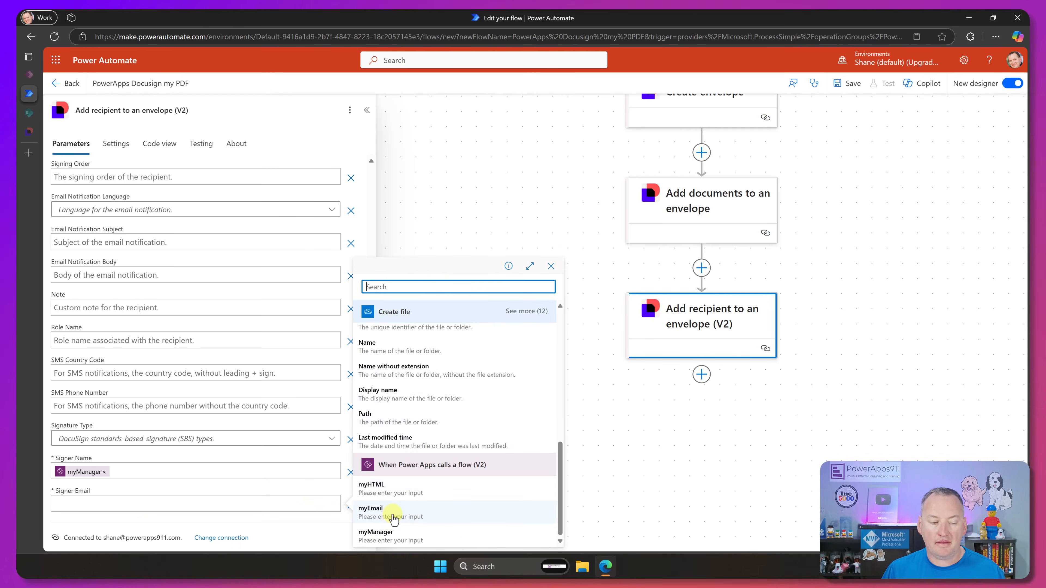
left_click(373, 510)
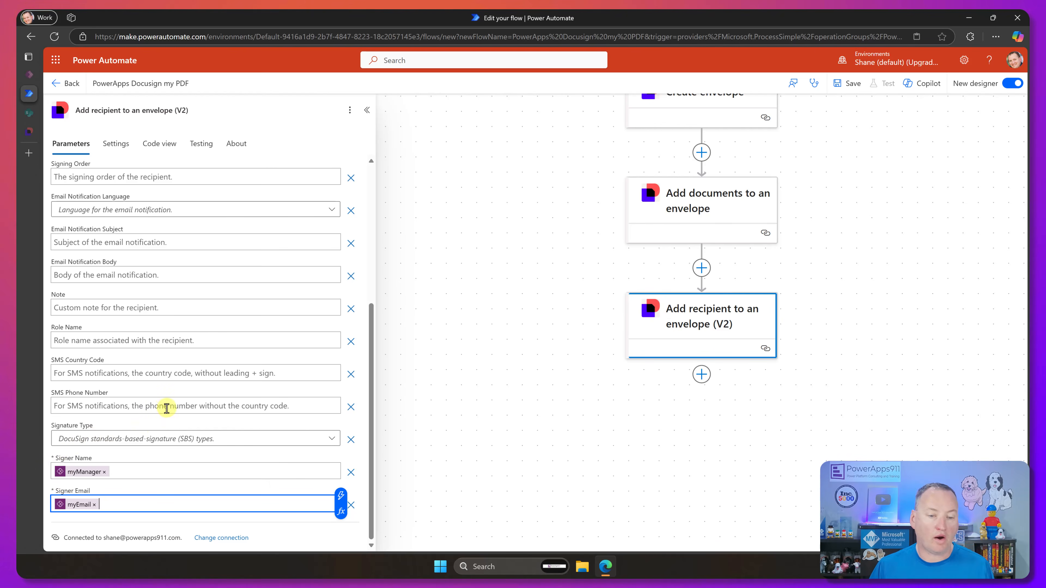
scroll(167, 407, "up", 5)
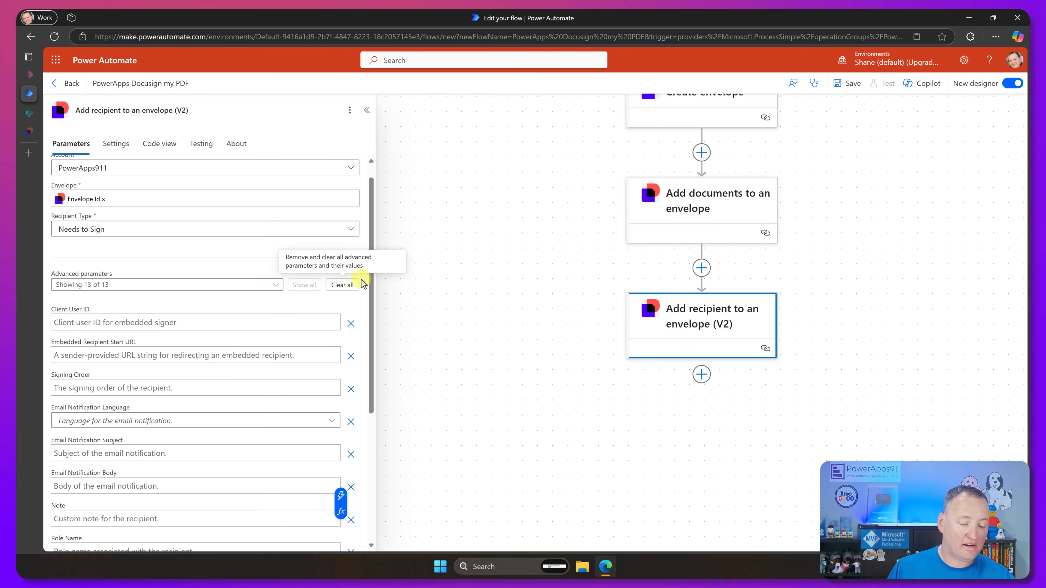
scroll(364, 274, "down", 5)
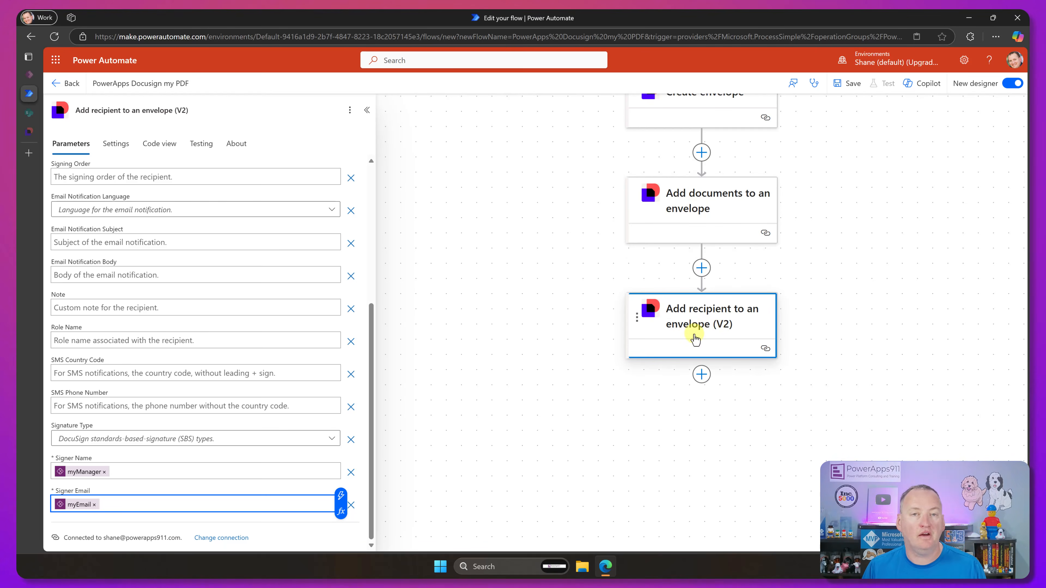
Add the Docusign Demo Add tabs for a recipient on an envelope action after the Add recipient action
left_click(702, 376)
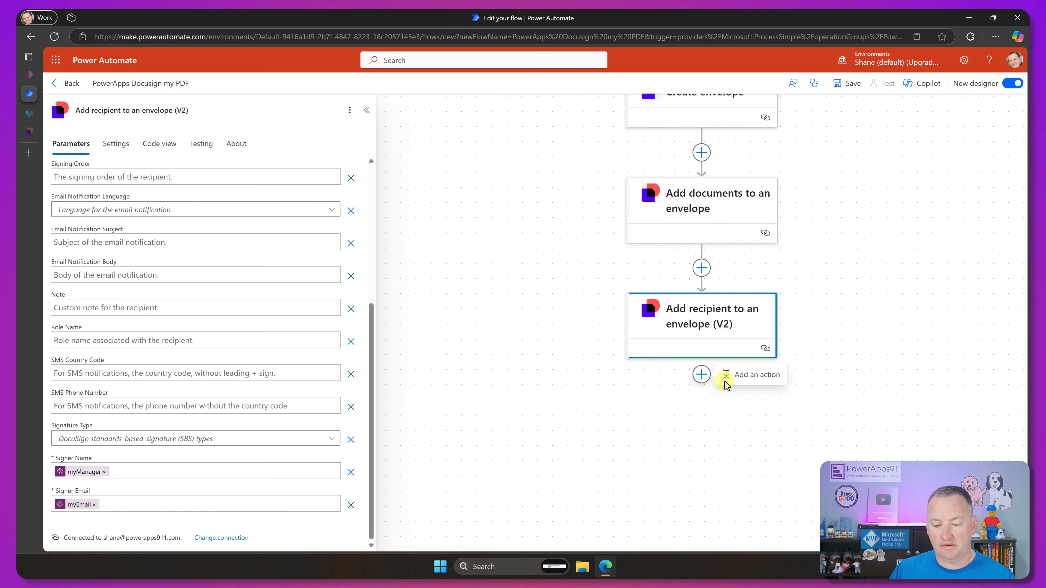
left_click(744, 374)
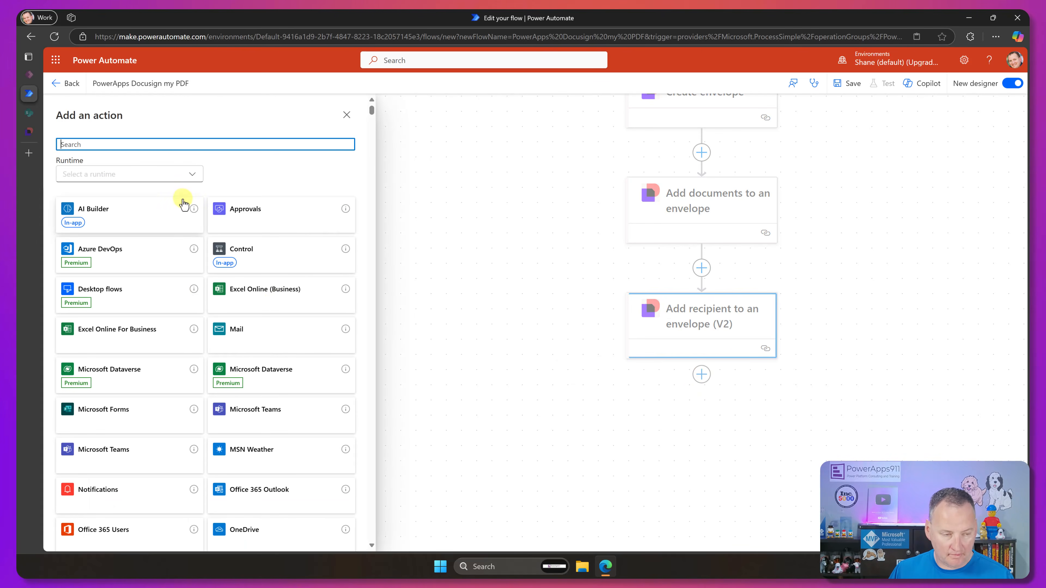
type("docusign")
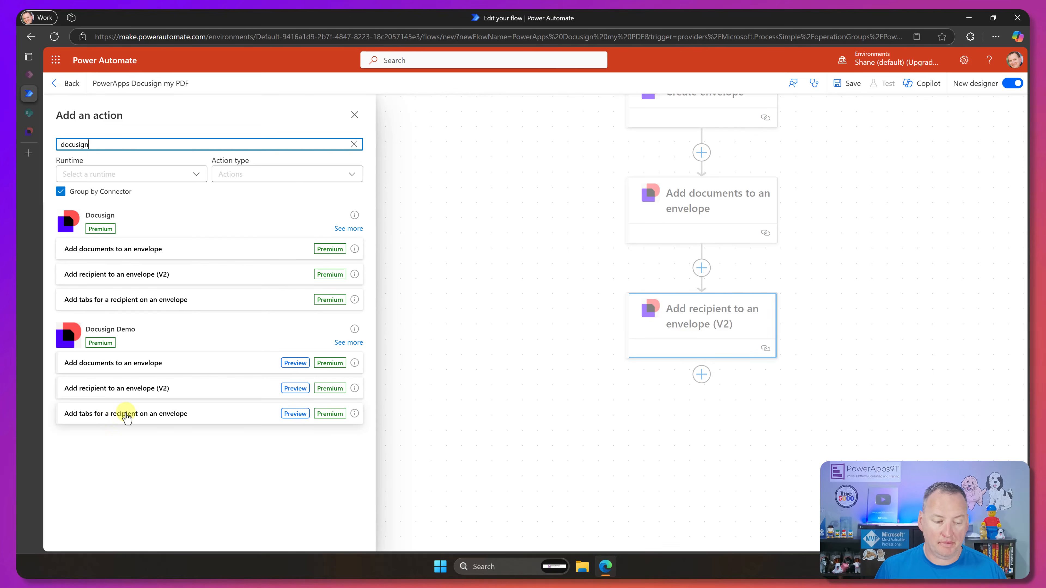
left_click(131, 414)
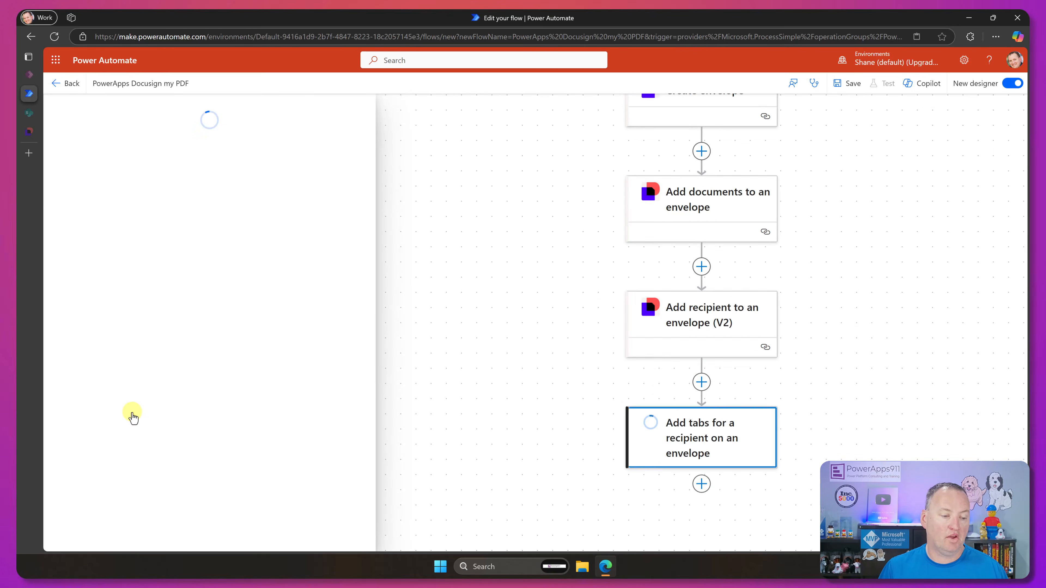
Set the tabs action's account to PowerApps911 and its Envelope to the Envelope Id dynamic value
left_click(360, 186)
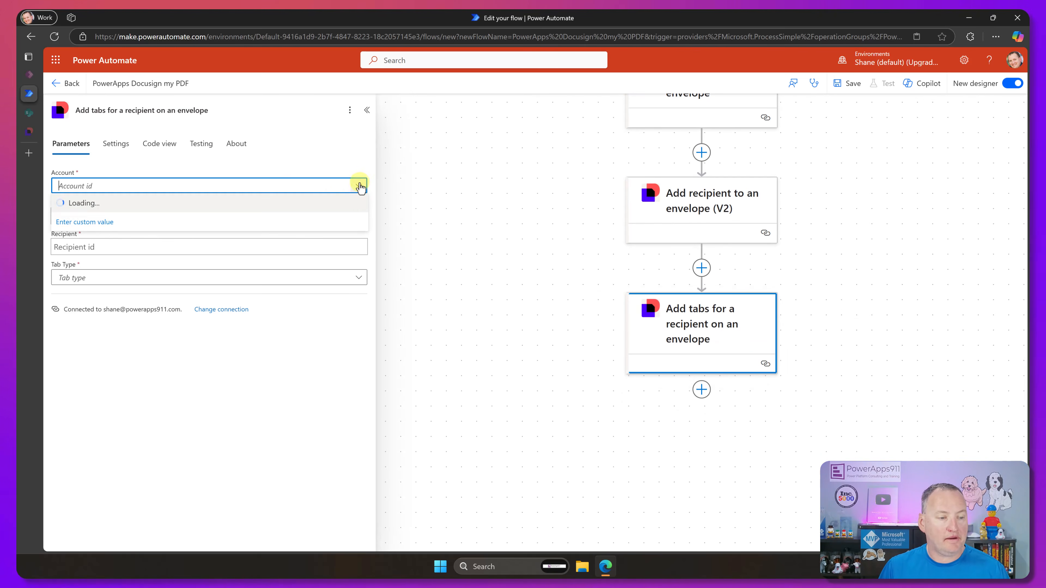
left_click(186, 204)
left_click(243, 217)
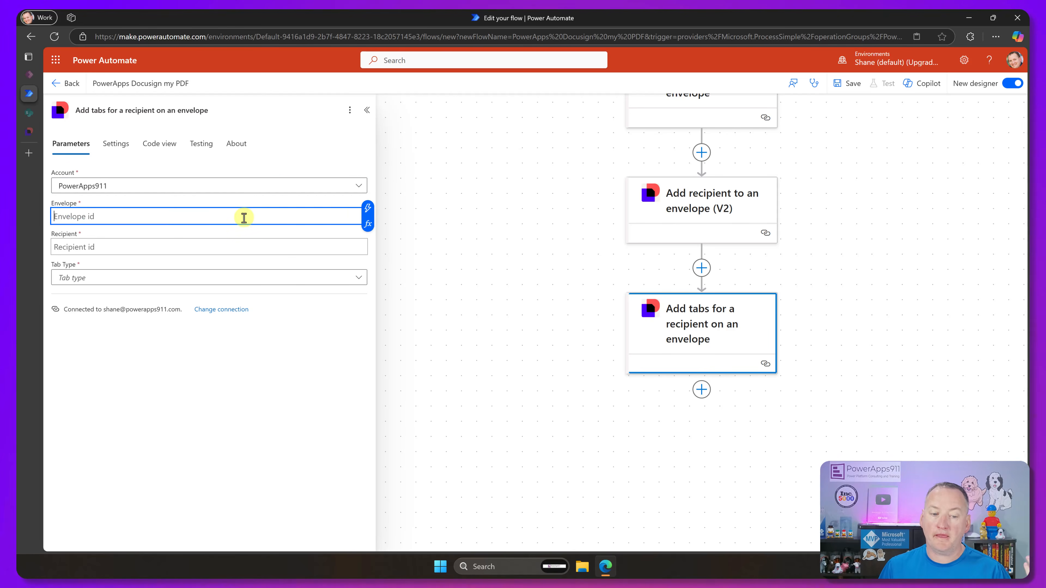
left_click(368, 225)
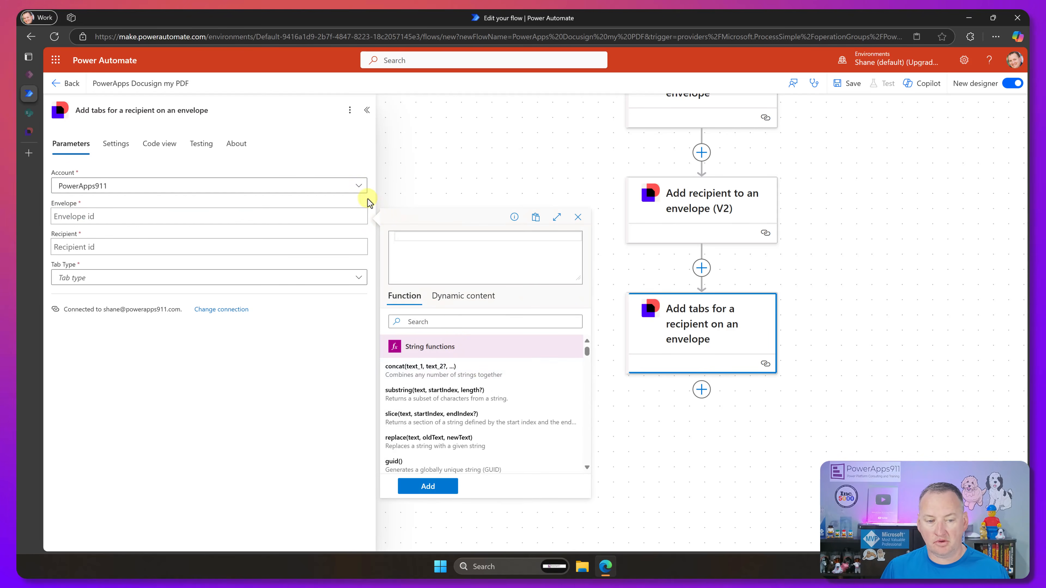
left_click(354, 218)
left_click(368, 209)
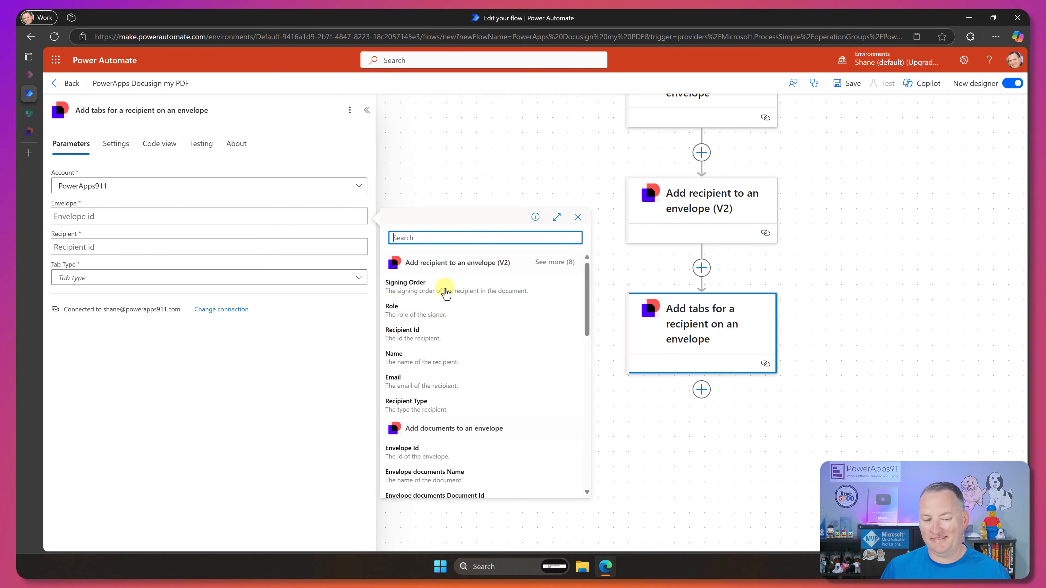
scroll(471, 361, "down", 15)
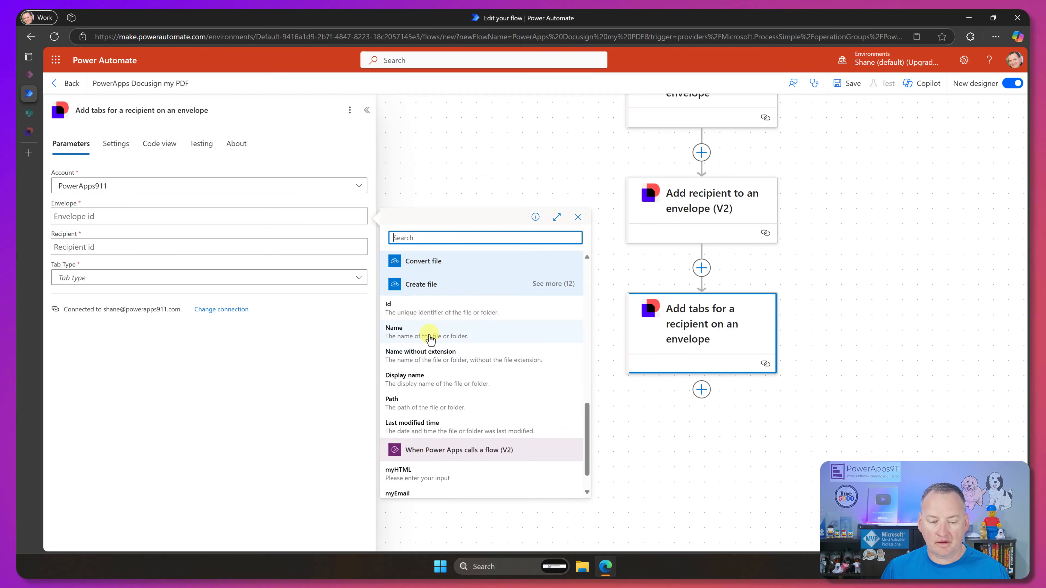
scroll(428, 337, "up", 8)
scroll(434, 392, "up", 1)
left_click(427, 413)
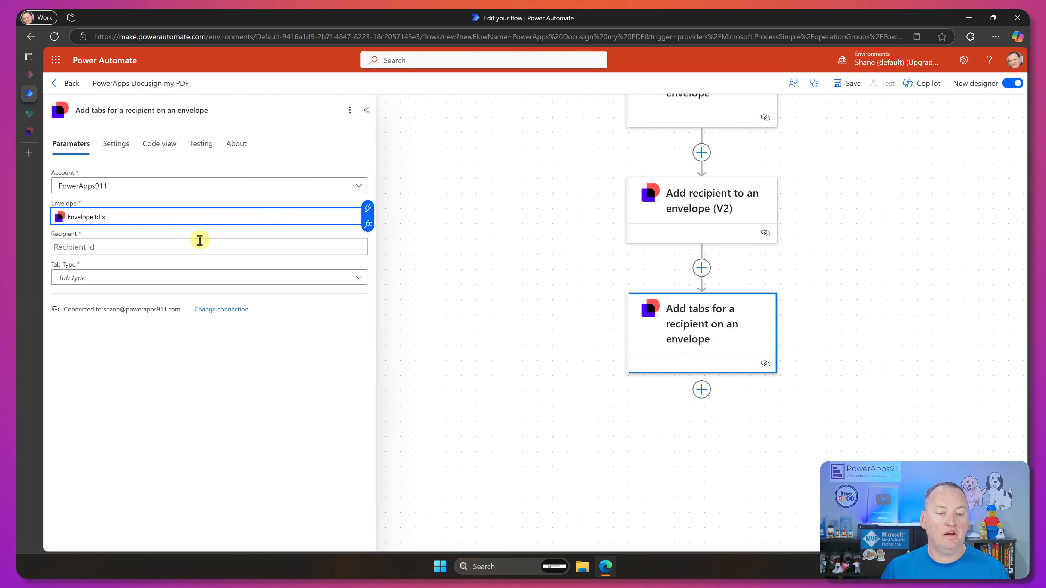
Set the tabs action's Recipient to the Recipient Id from Add recipient to an envelope (V2)
left_click(207, 248)
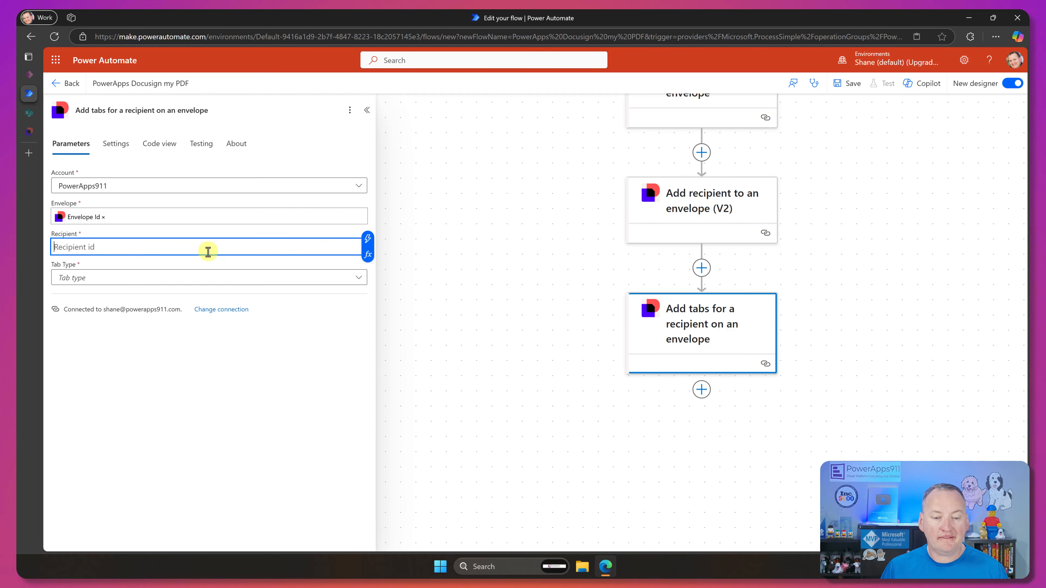
left_click(367, 240)
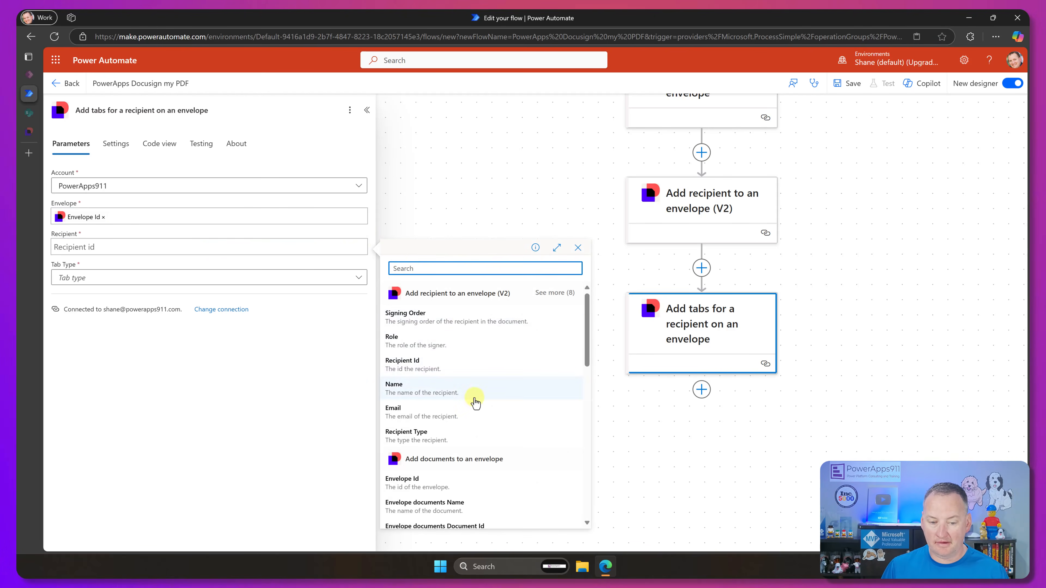
left_click(419, 373)
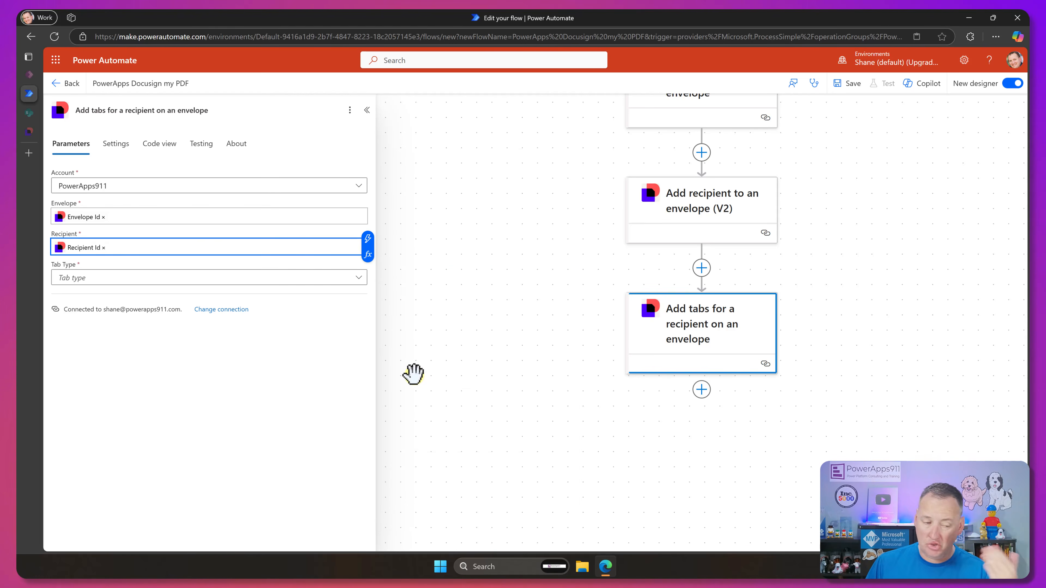
Set the Tab Type to Full Name and add a new item under TabDetails/Tabs
left_click(358, 277)
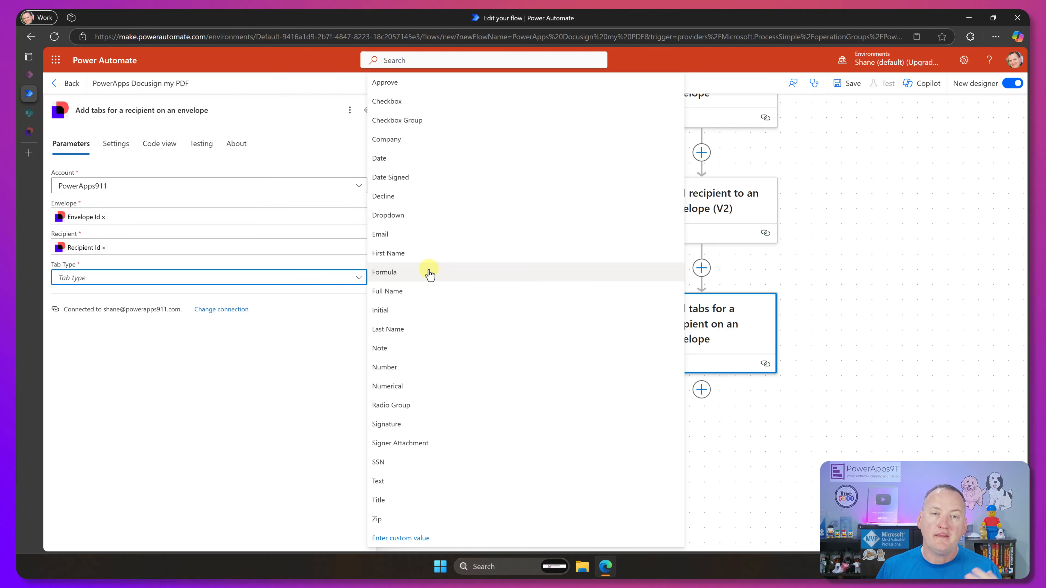
left_click(407, 293)
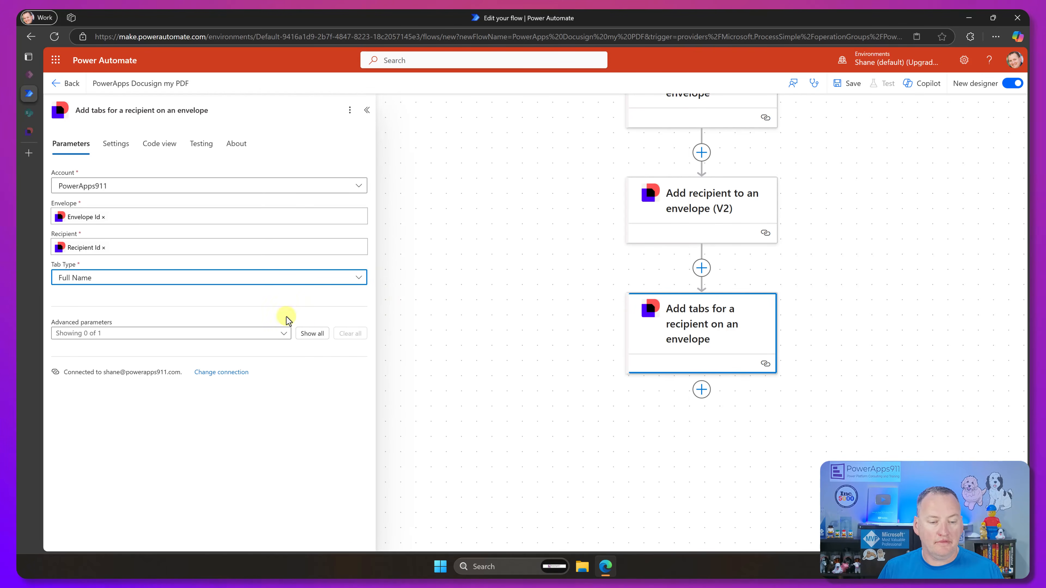
left_click(308, 333)
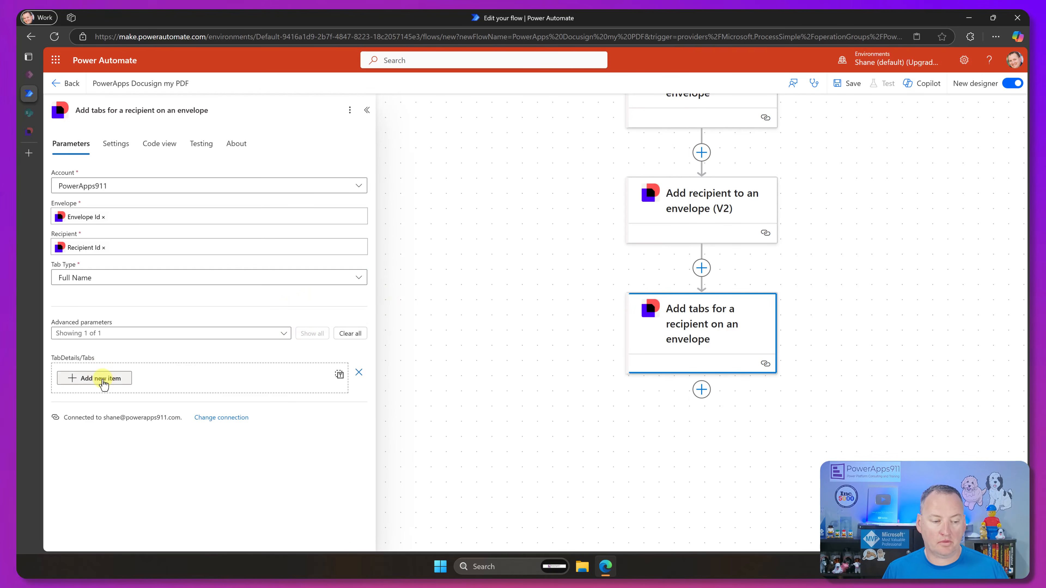
left_click(104, 383)
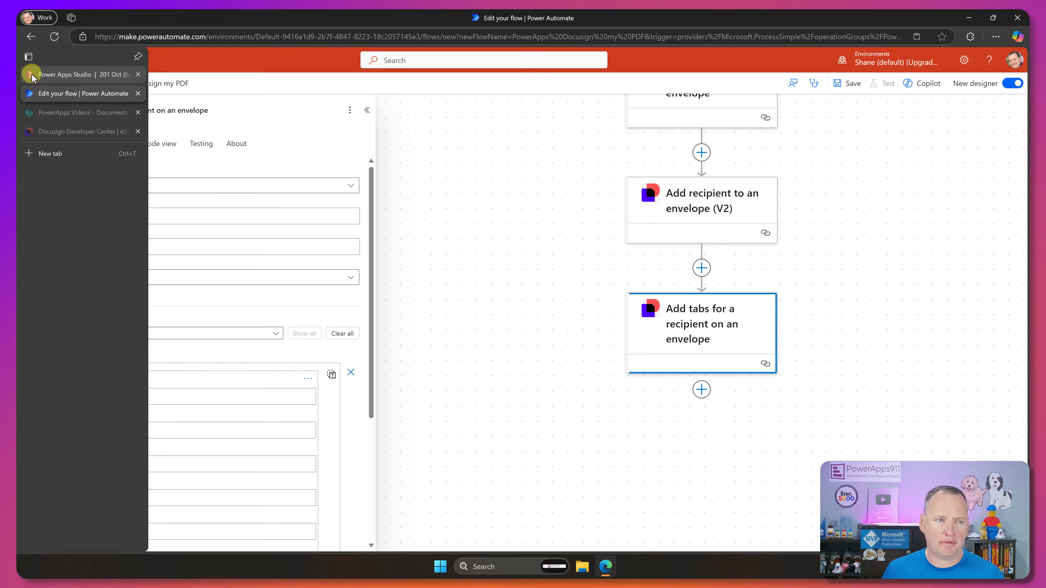
Copy the \n1\ marker from the Name line of the HTML text in Power Apps and use it as the flow's Full Name tab Anchor String
left_click(27, 73)
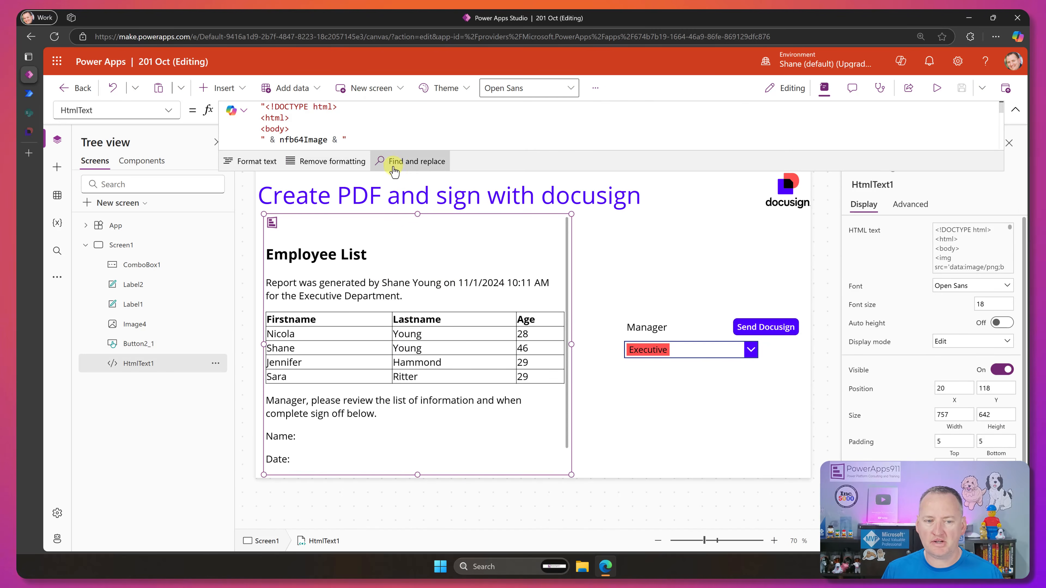
left_click_drag(393, 171, 402, 401)
scroll(412, 307, "down", 3)
scroll(395, 278, "down", 1)
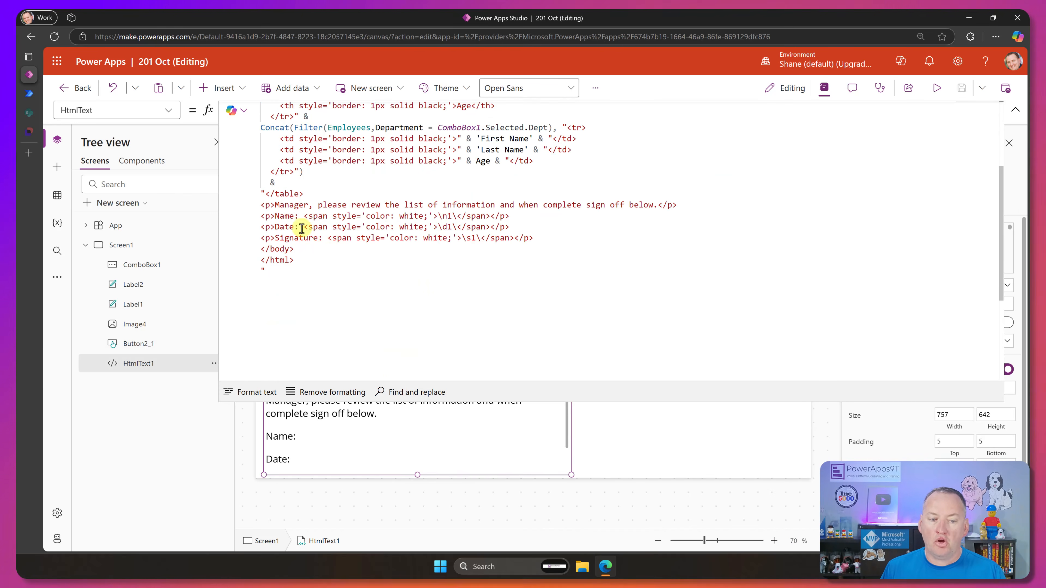
left_click_drag(309, 216, 503, 218)
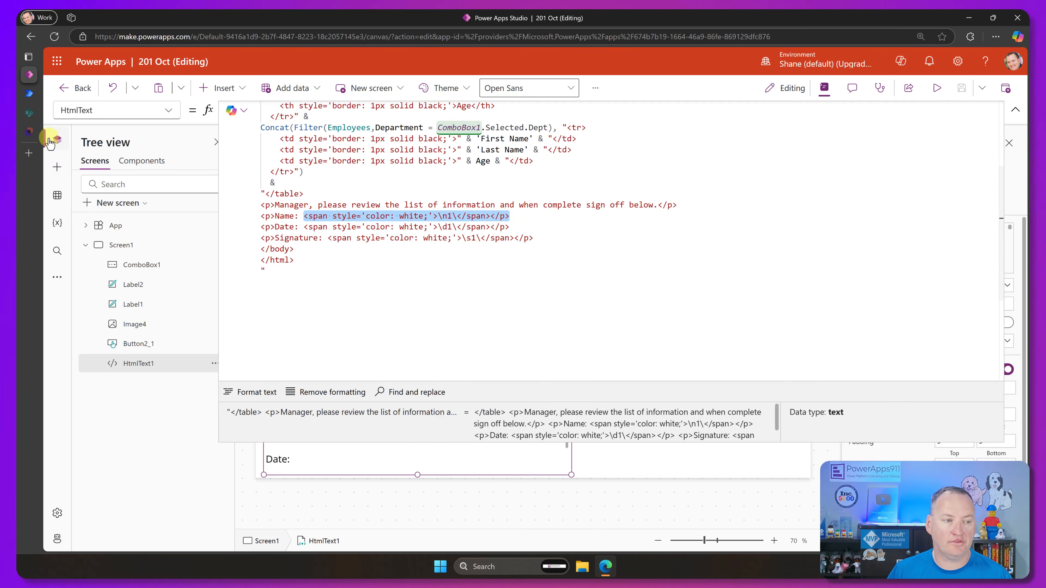
left_click(505, 225)
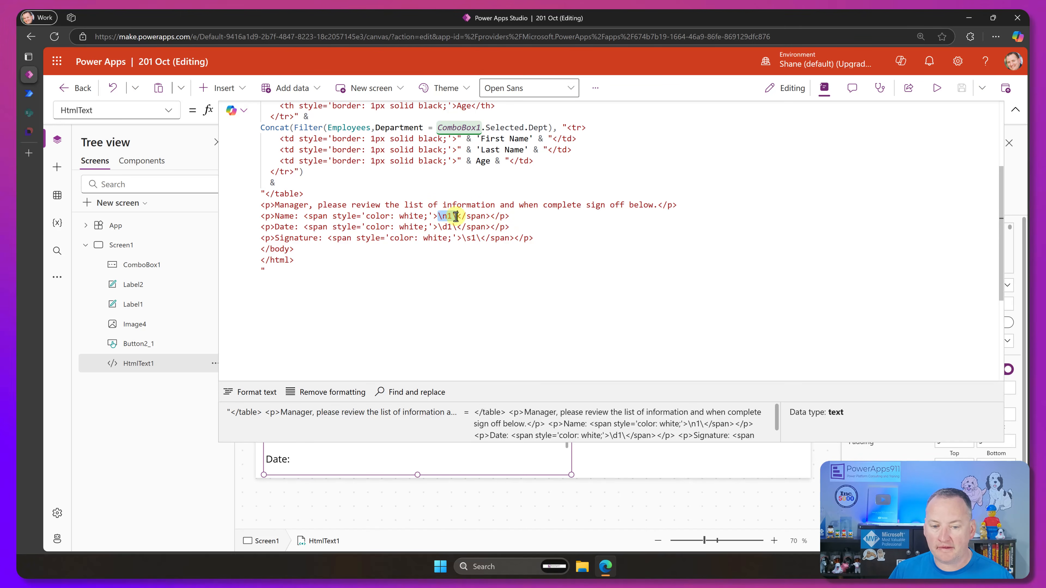
left_click_drag(456, 216, 457, 216)
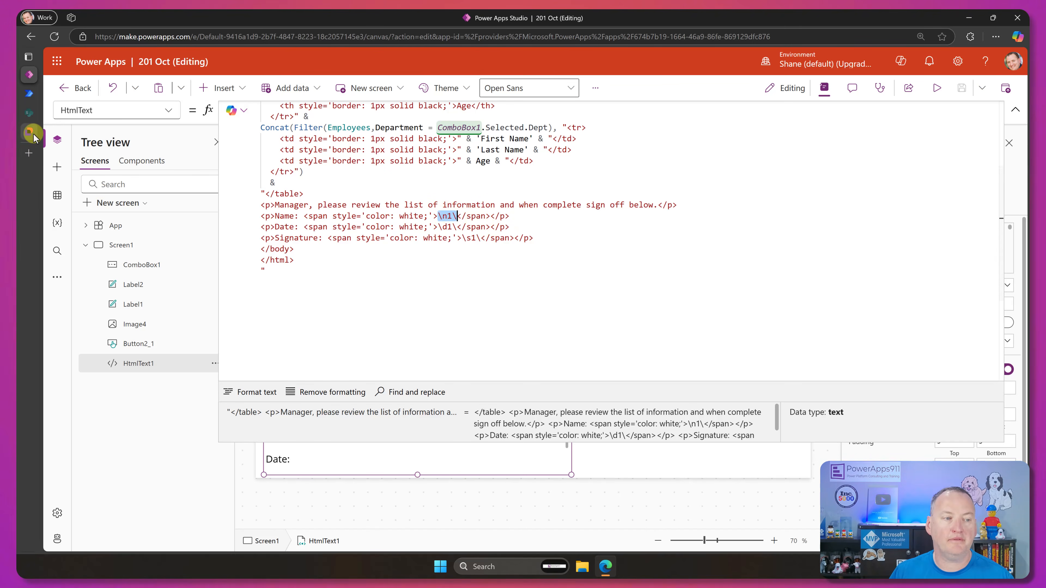
mouse_move(33, 134)
left_click(46, 94)
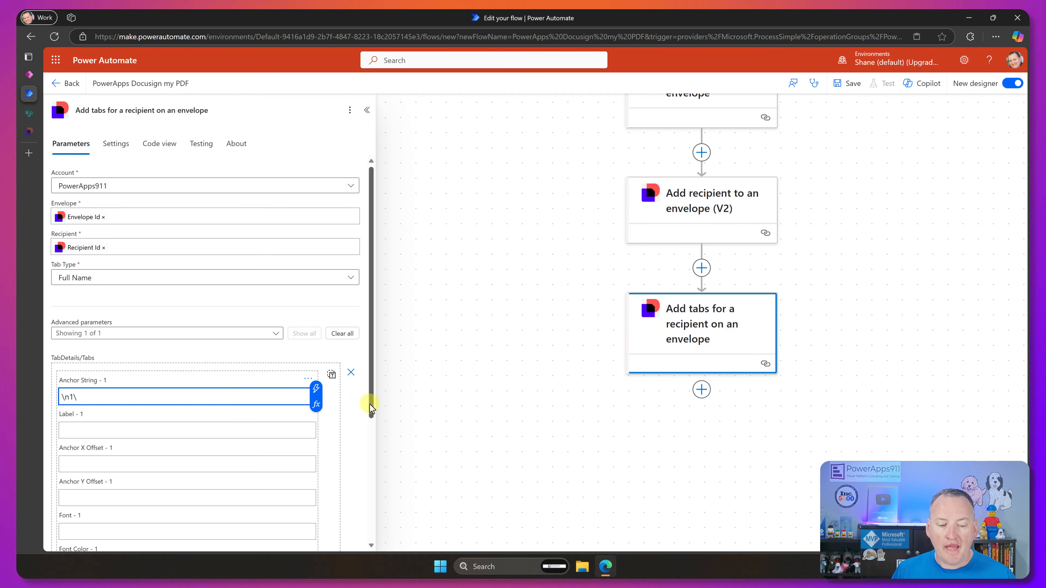
Add a second Docusign Demo Add tabs for a recipient on an envelope action after the Full Name one
left_click_drag(372, 407, 363, 521)
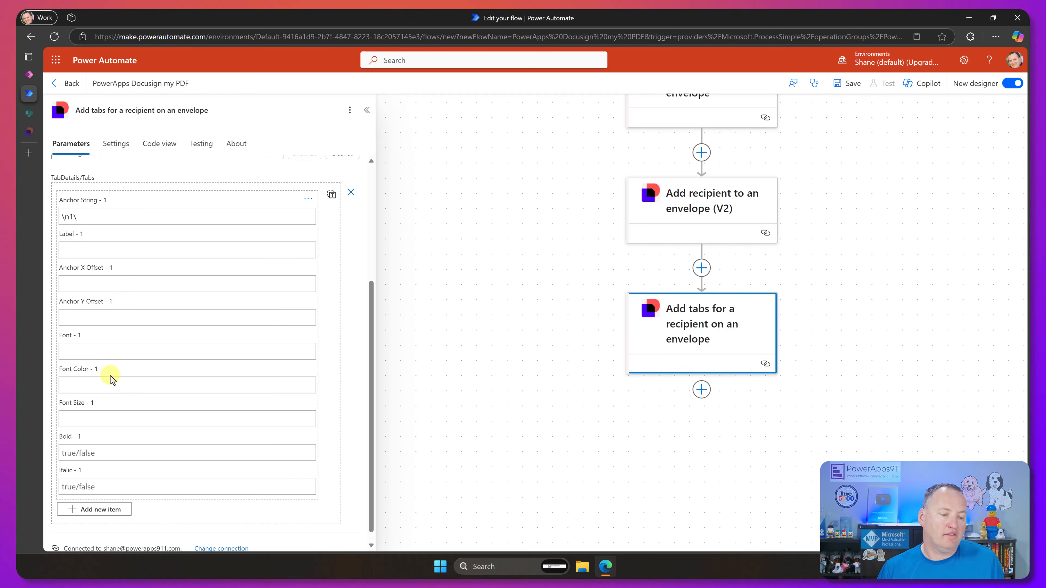
scroll(139, 381, "down", 1)
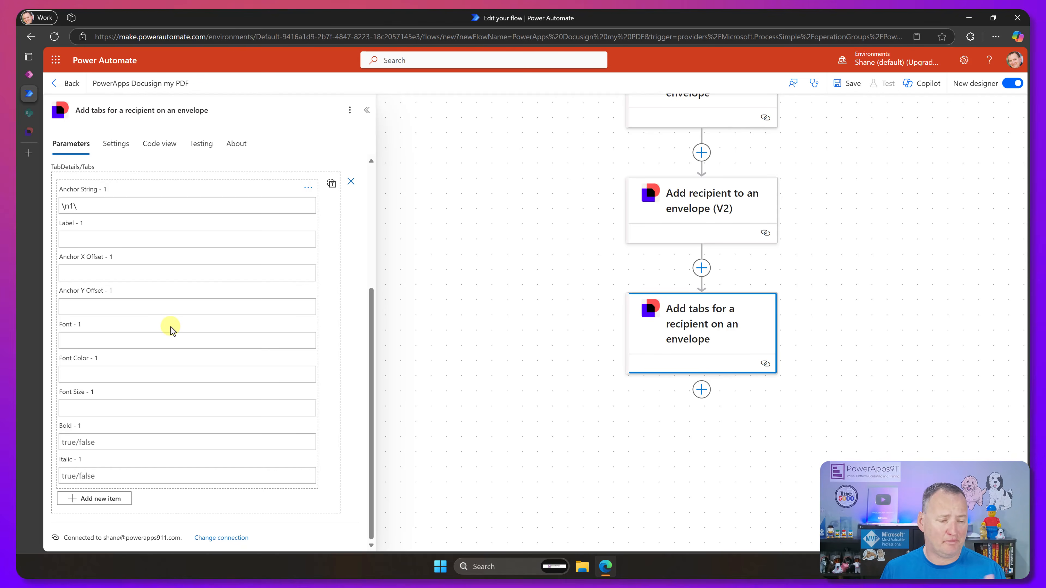
scroll(124, 272, "up", 1)
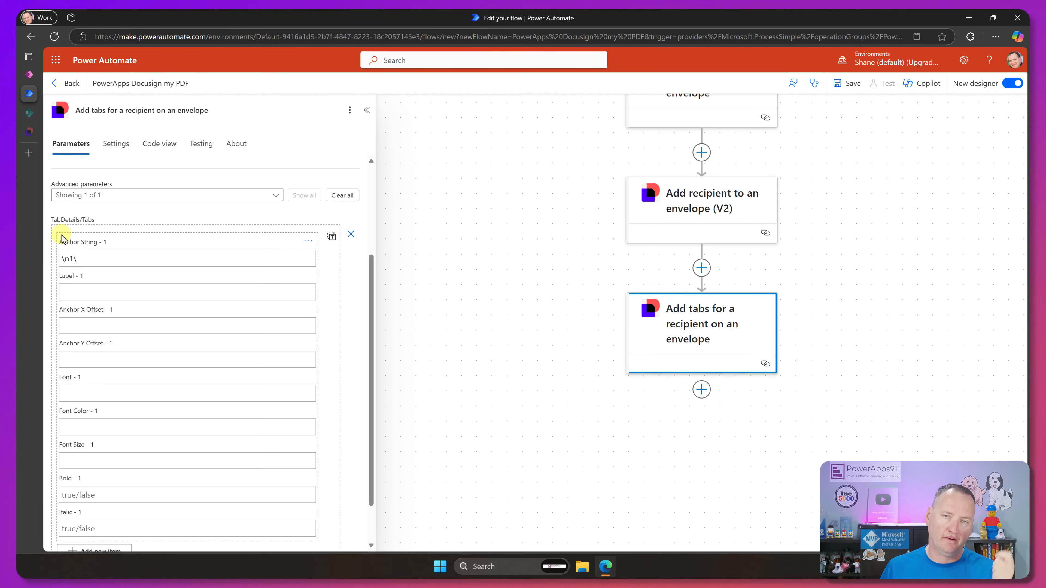
scroll(233, 356, "down", 1)
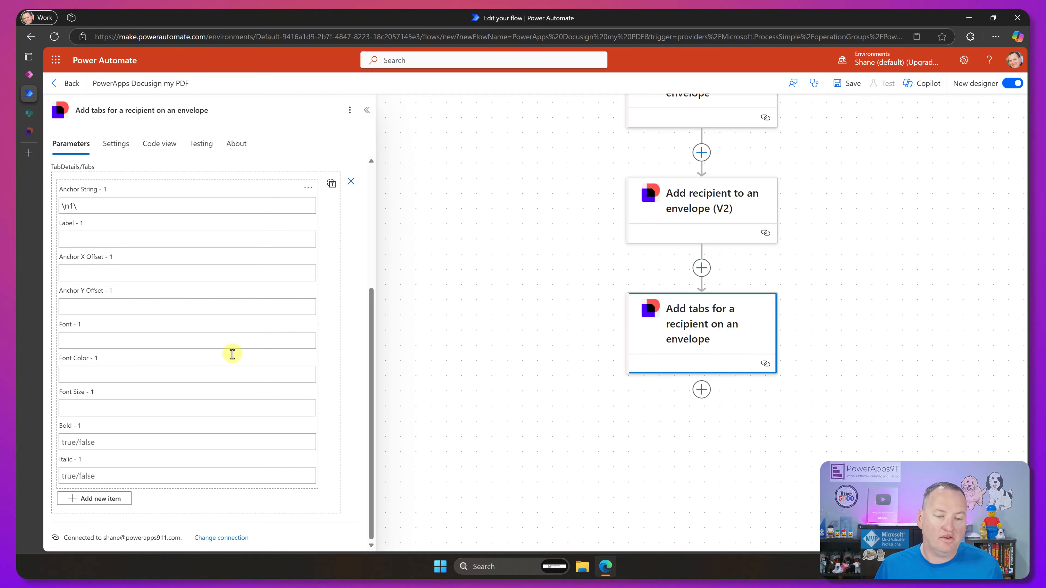
scroll(233, 354, "up", 4)
left_click(704, 393)
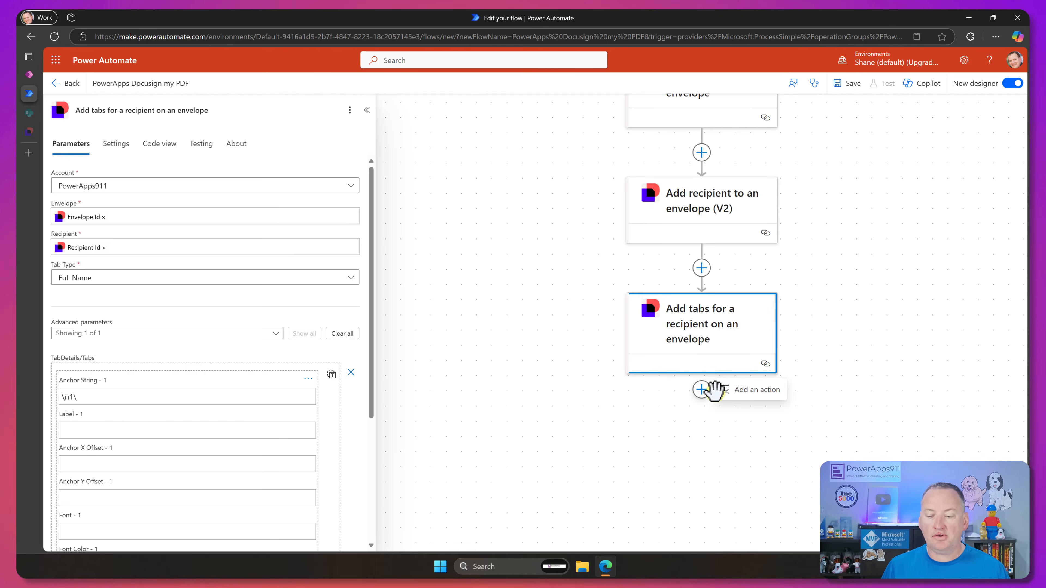
left_click(751, 393)
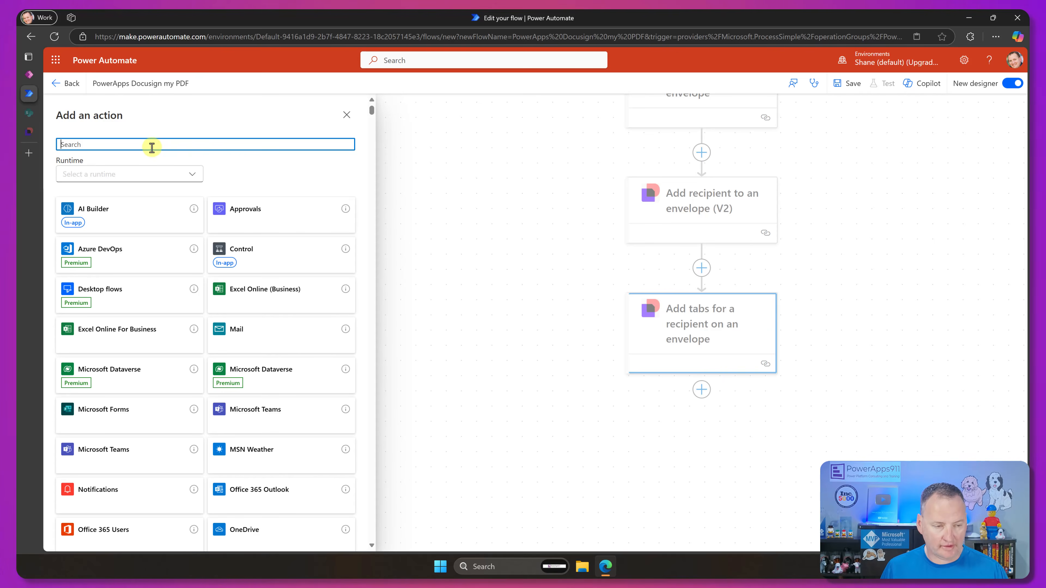
type("docusign")
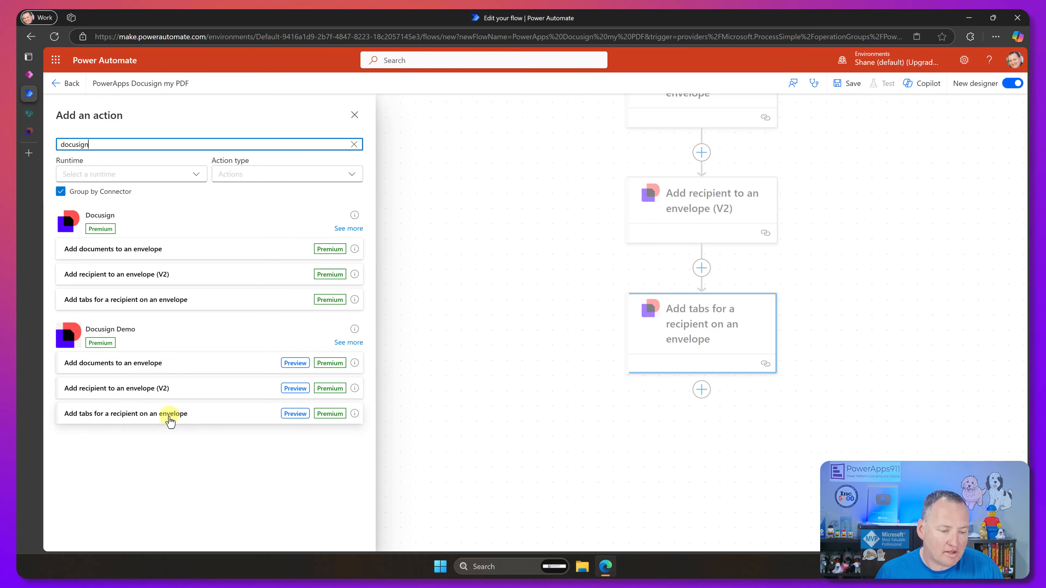
left_click(143, 413)
Set the second tabs action's account to PowerApps911 and its Envelope to the Envelope Id from Create envelope
left_click(140, 185)
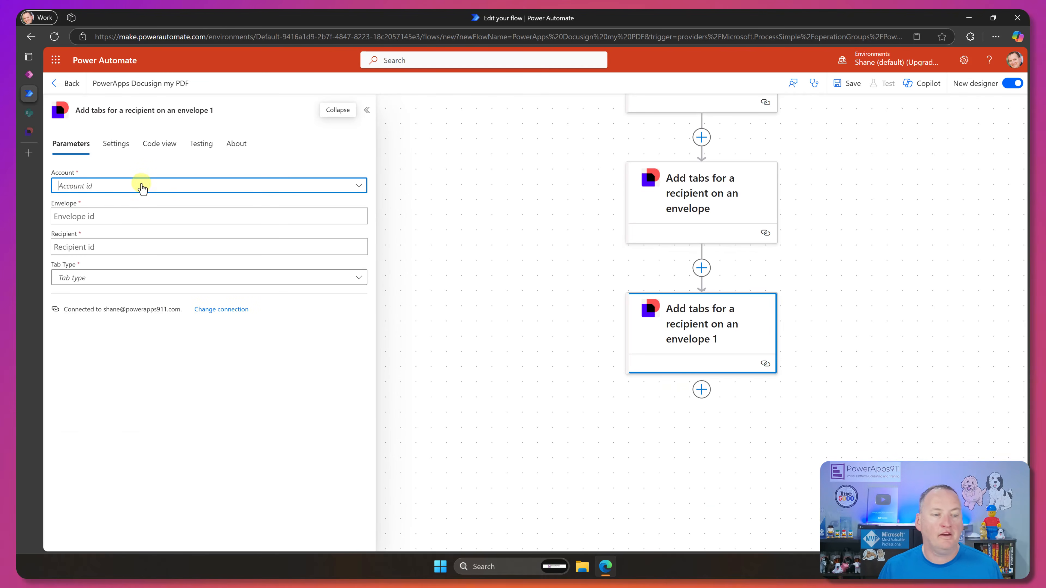
left_click(130, 206)
left_click(140, 217)
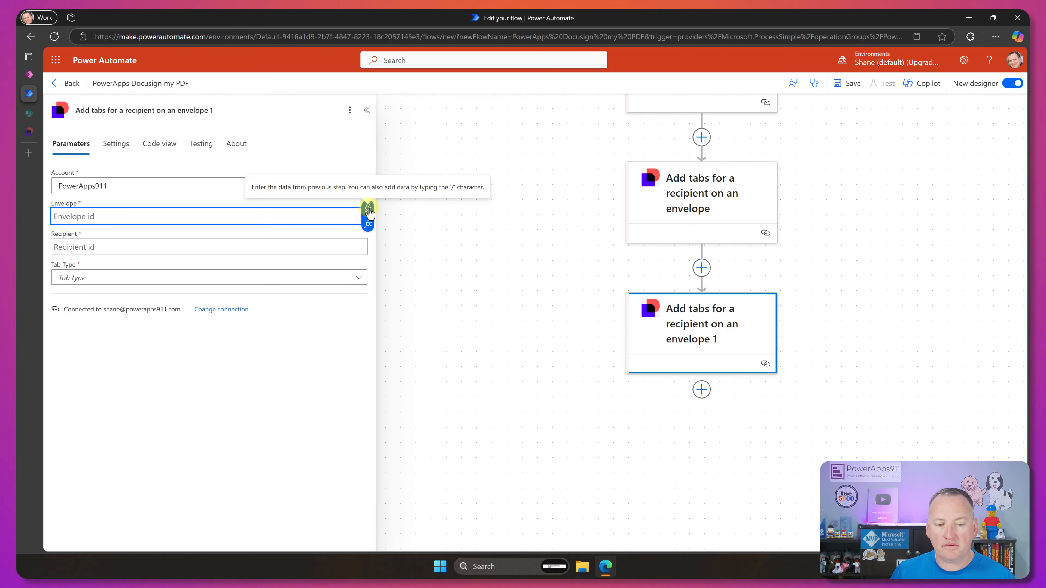
left_click(369, 208)
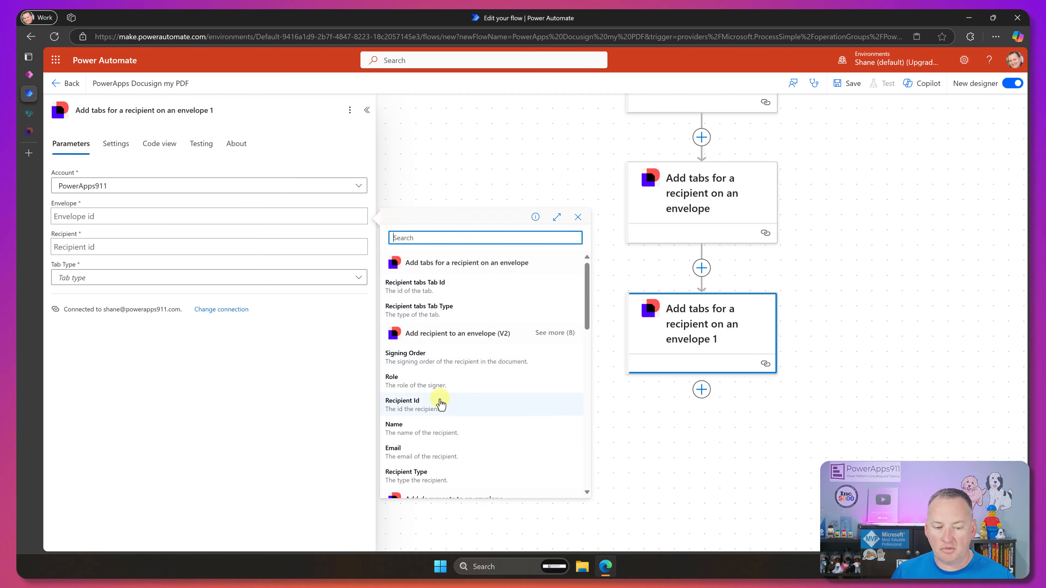
scroll(437, 398, "down", 5)
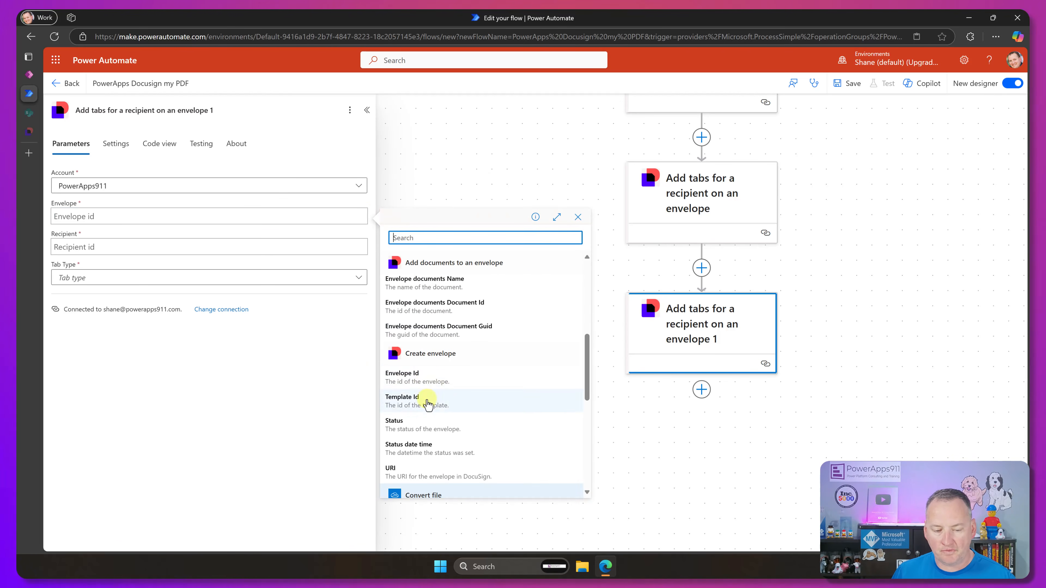
scroll(428, 381, "up", 2)
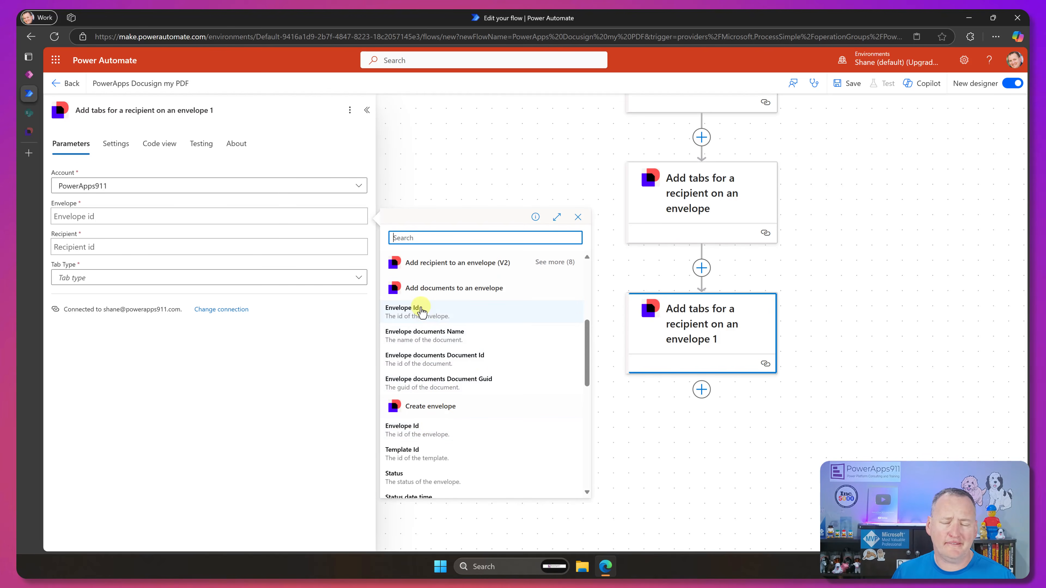
left_click(433, 432)
Set the second tabs action's Recipient to the Recipient Id dynamic value and its Tab Type to Date Signed
left_click(156, 247)
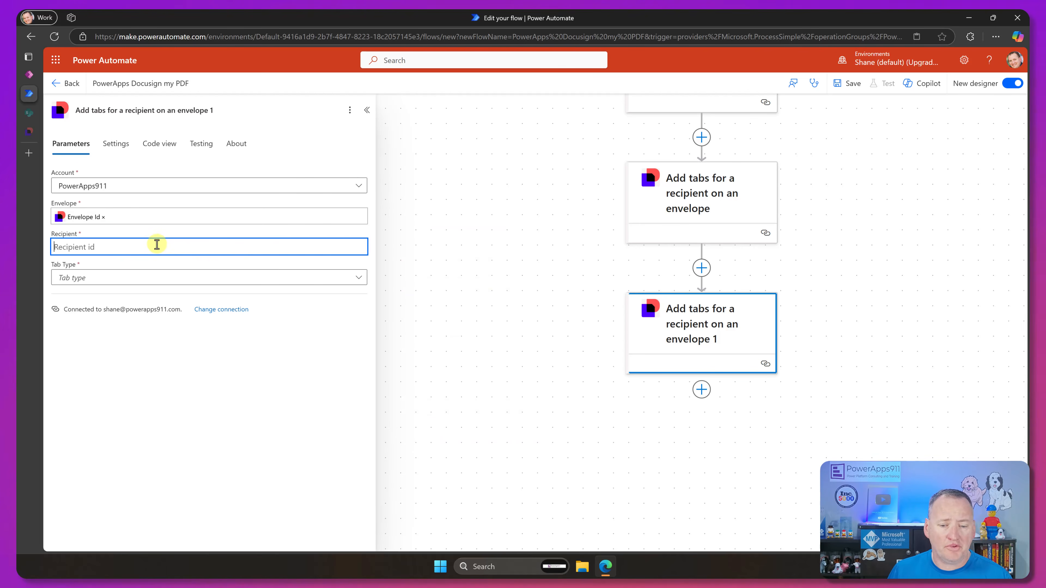
left_click(367, 239)
left_click(426, 435)
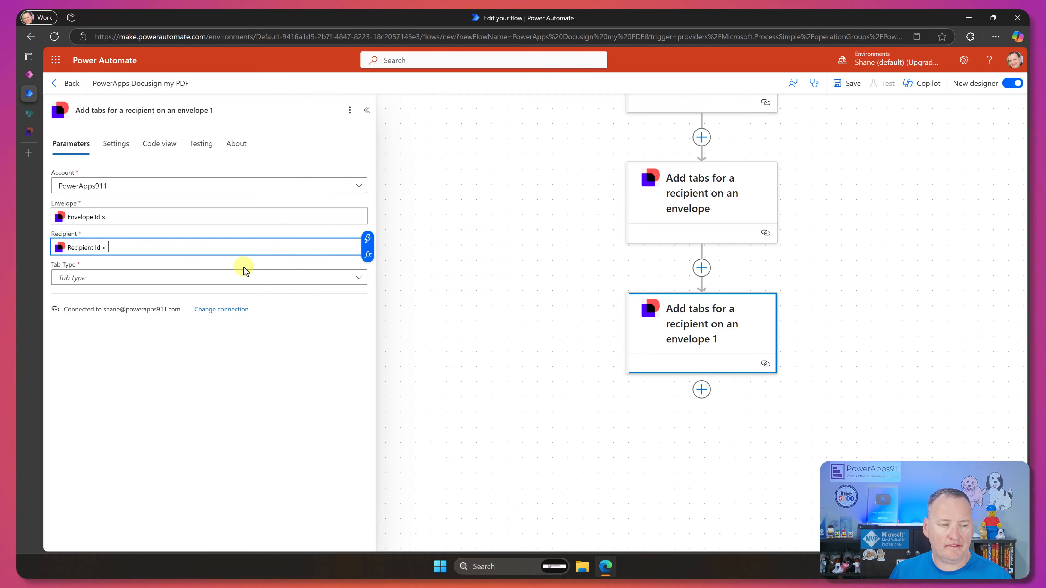
left_click(358, 279)
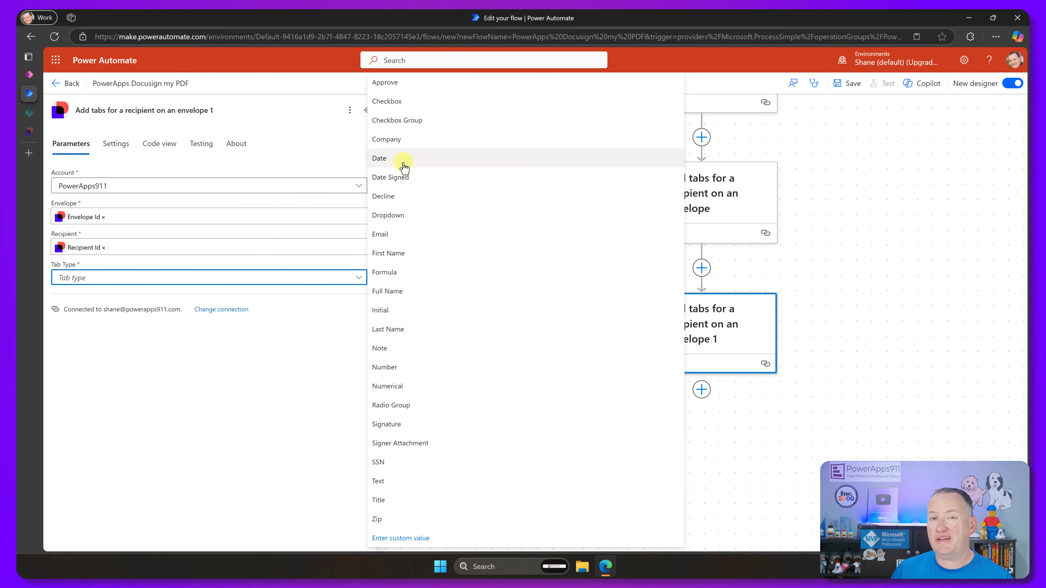
left_click(412, 180)
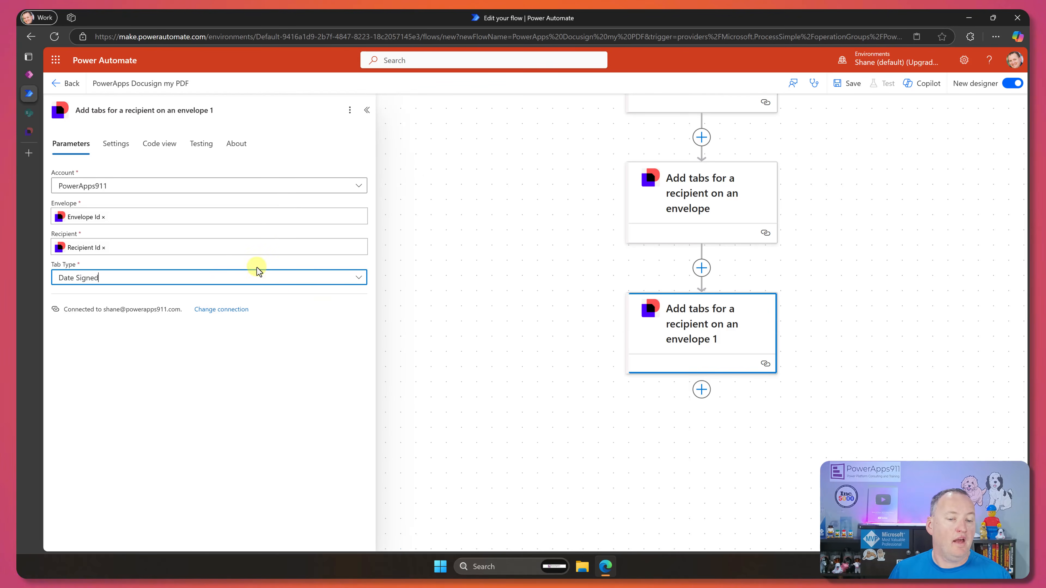
Add a TabDetails/Tabs item to the Date Signed action and set its Anchor String to \d1\, matching the Date marker in the Power Apps HTML
left_click(312, 335)
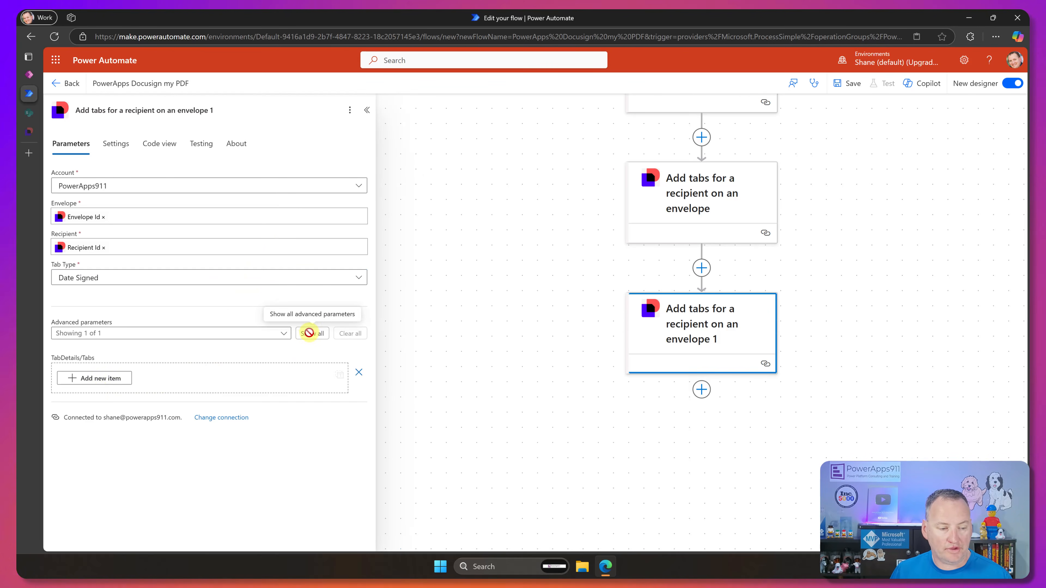
left_click(99, 377)
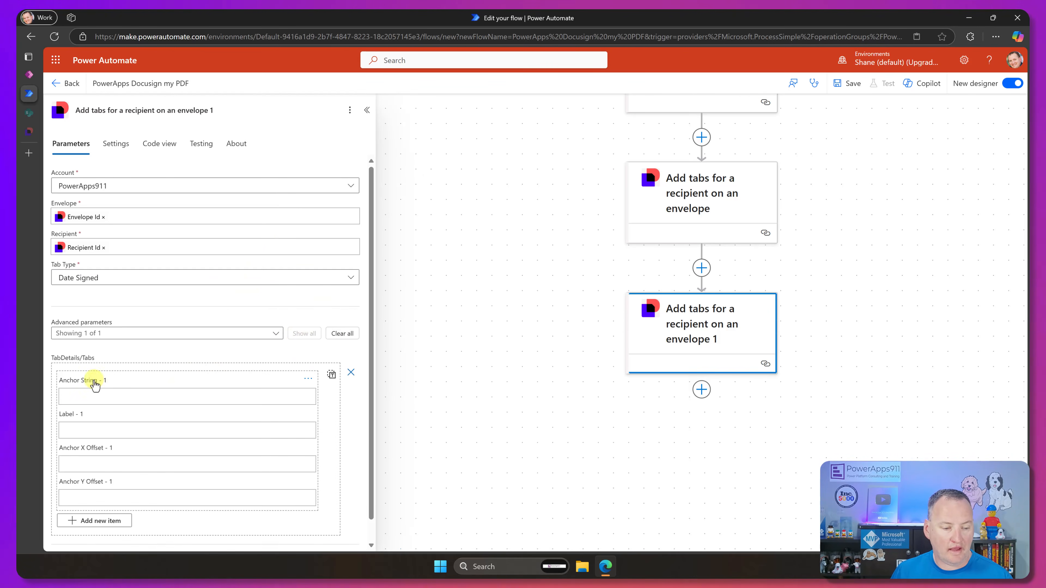
left_click(132, 394)
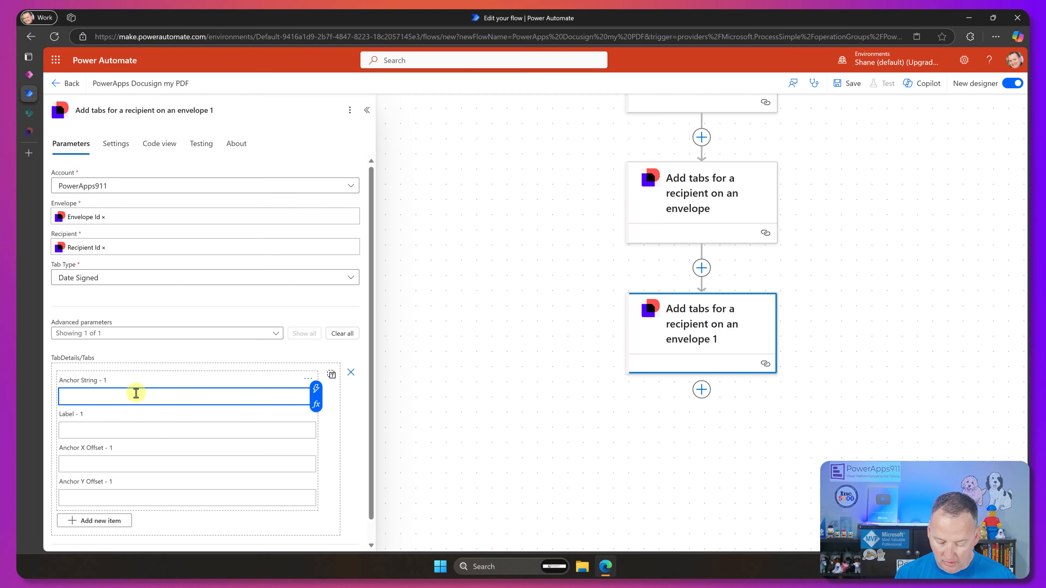
type("/d")
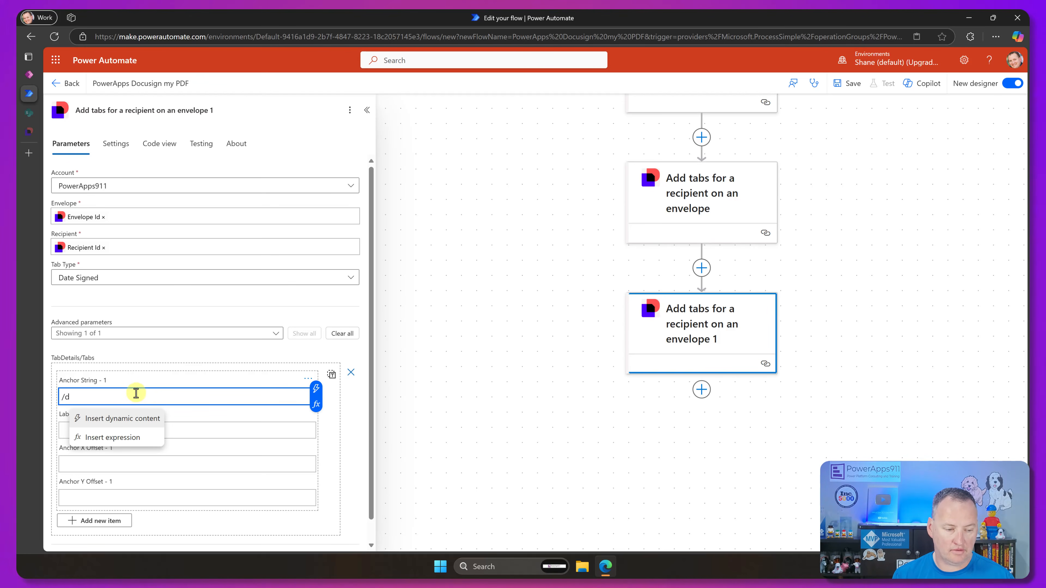
type("1/")
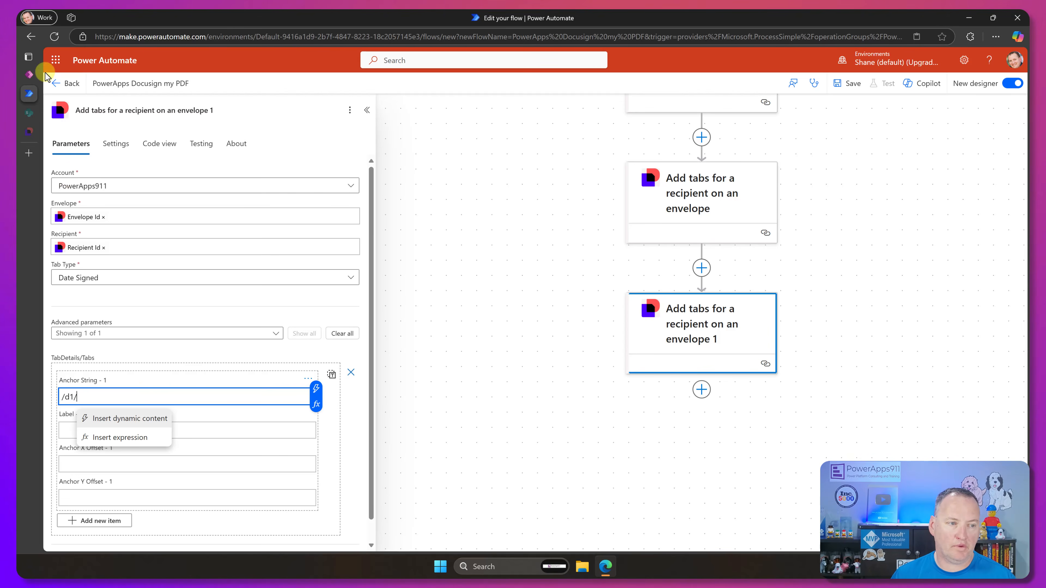
left_click(30, 74)
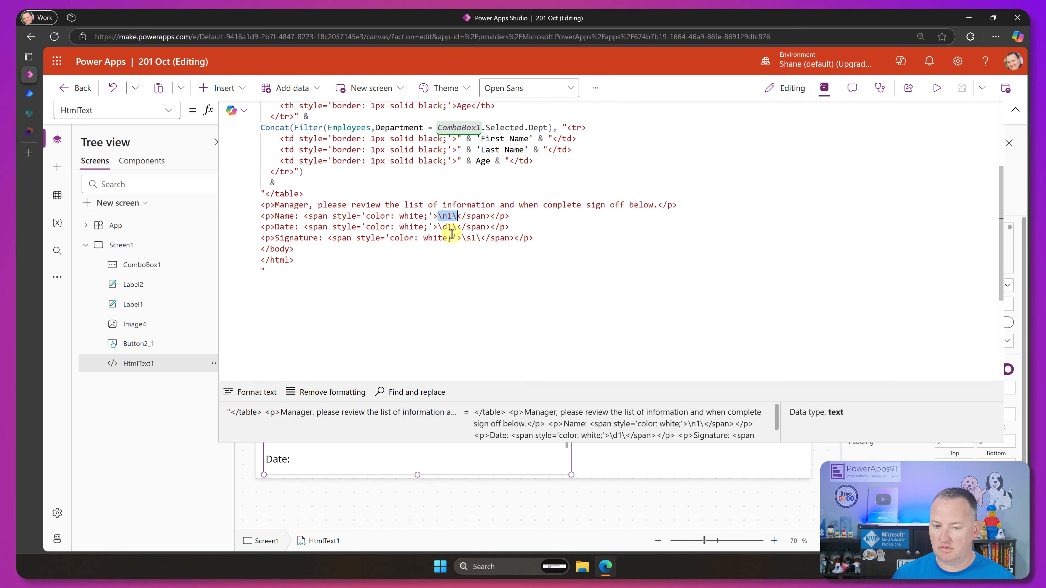
left_click(30, 94)
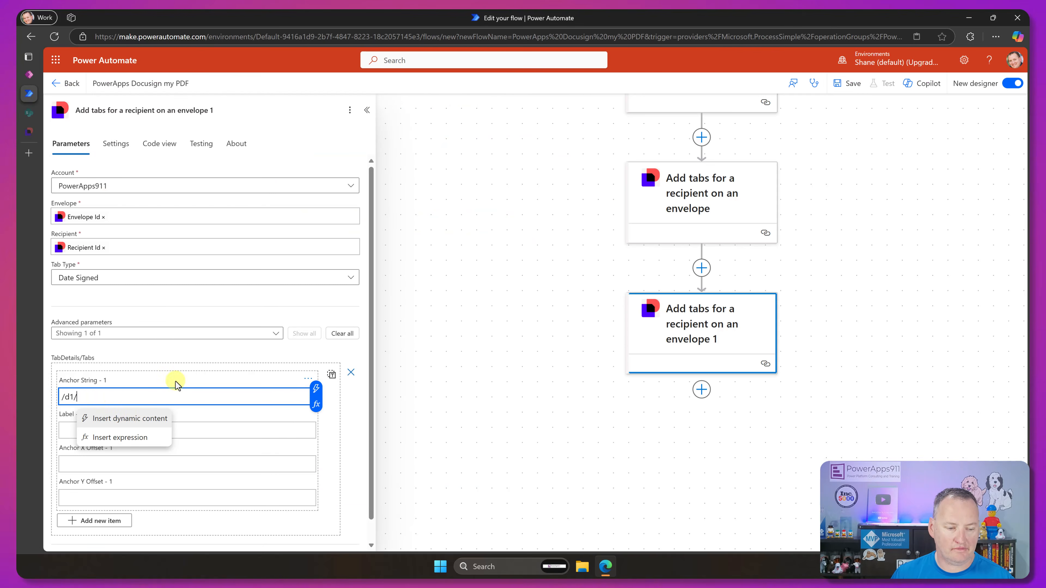
key("BackSpace")
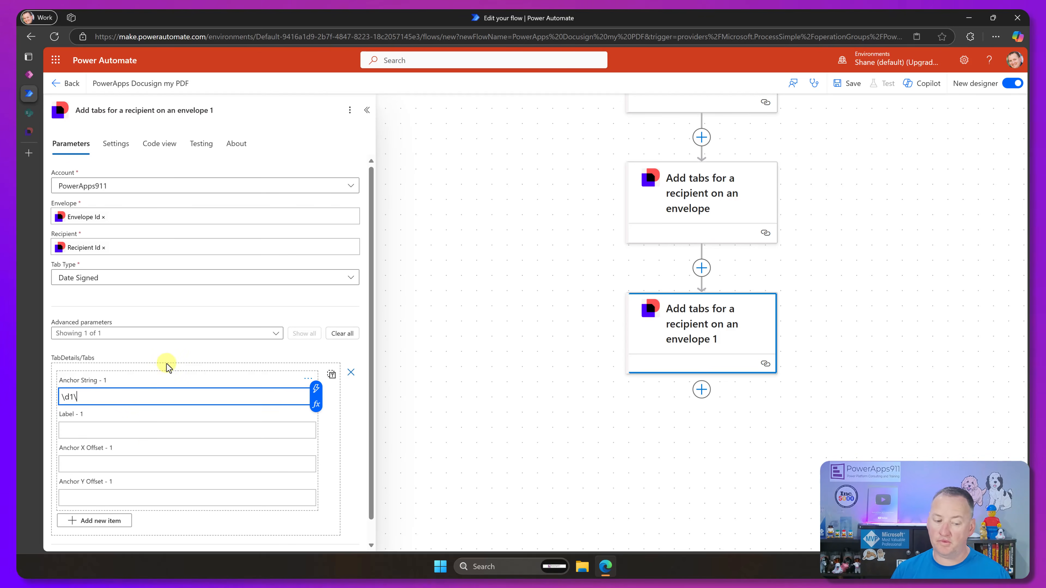
scroll(171, 374, "down", 1)
scroll(238, 378, "up", 2)
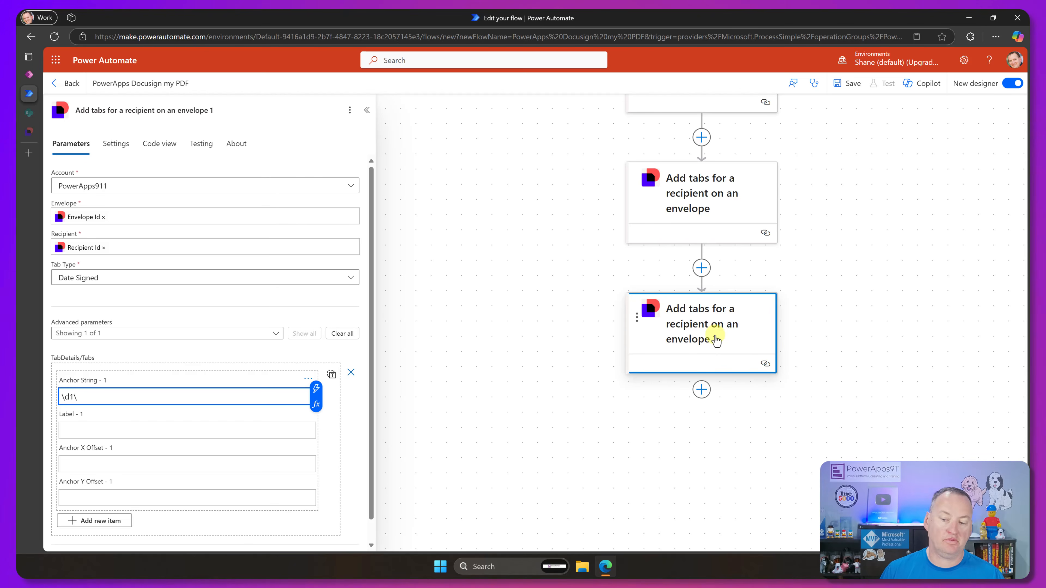
Rename the Date Signed tabs action to "Add tabs for a recipient on an envelope - Date"
left_click(222, 111)
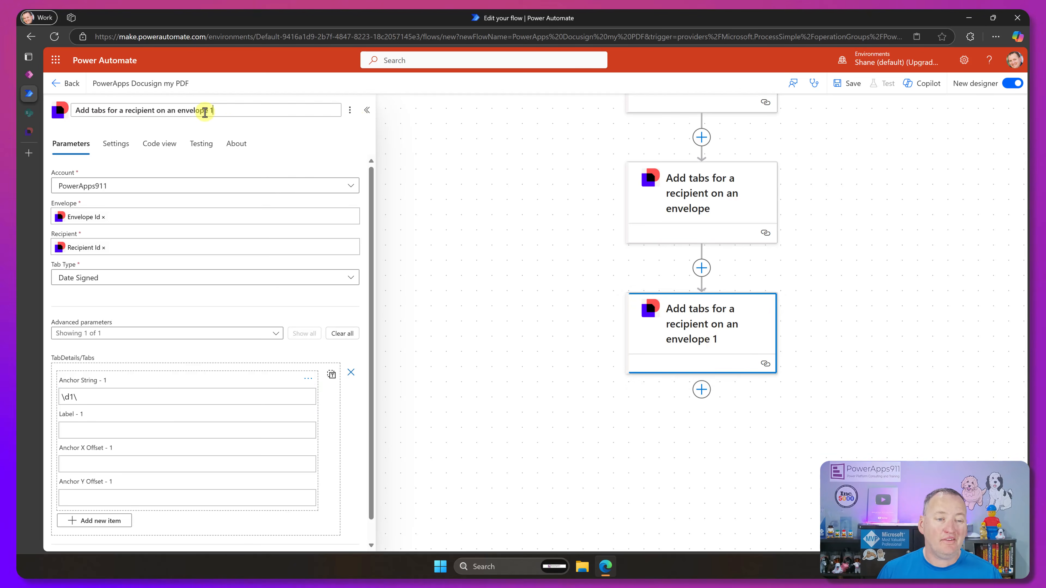
type("- ")
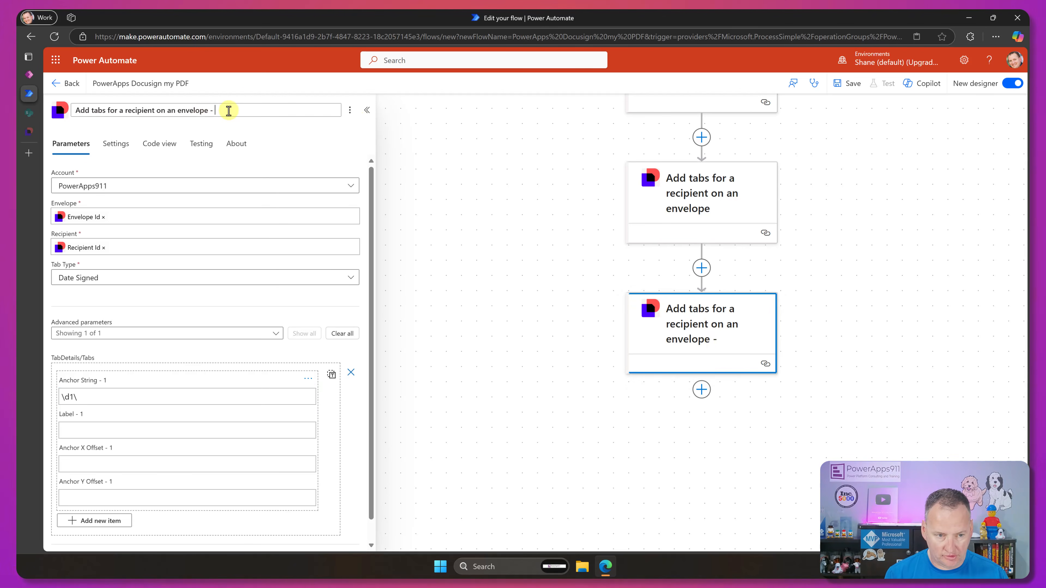
type("S")
key("BackSpace")
type("Date")
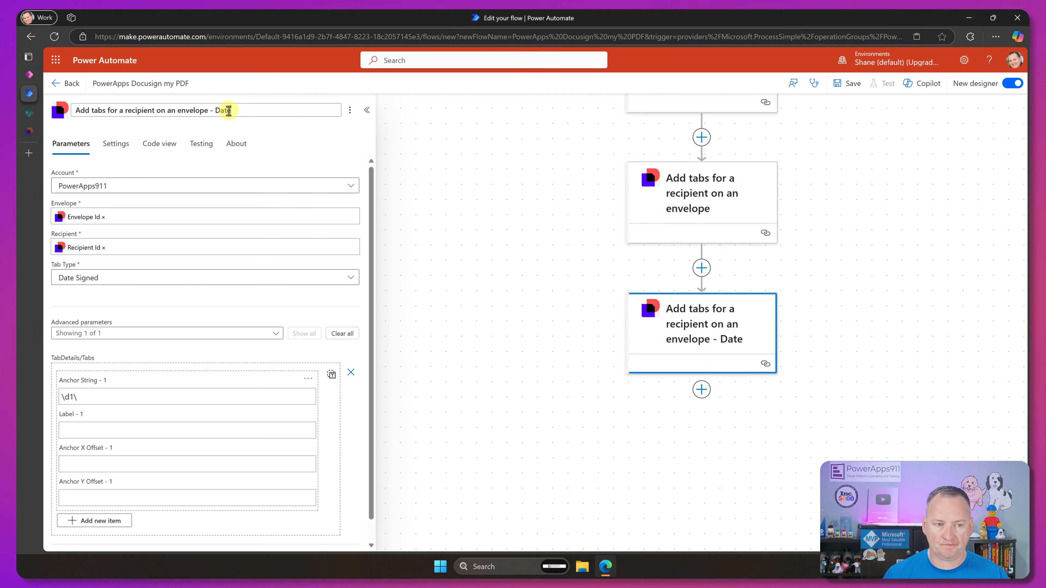
Rename the Full Name tabs action to "Add tabs for a recipient on an envelope - Name"
left_click(698, 212)
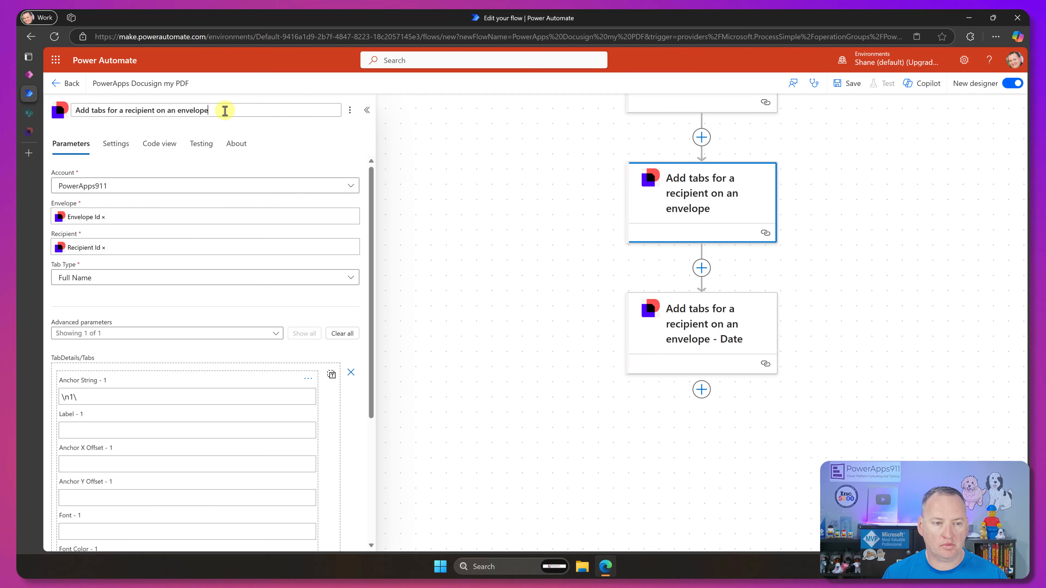
type("Name")
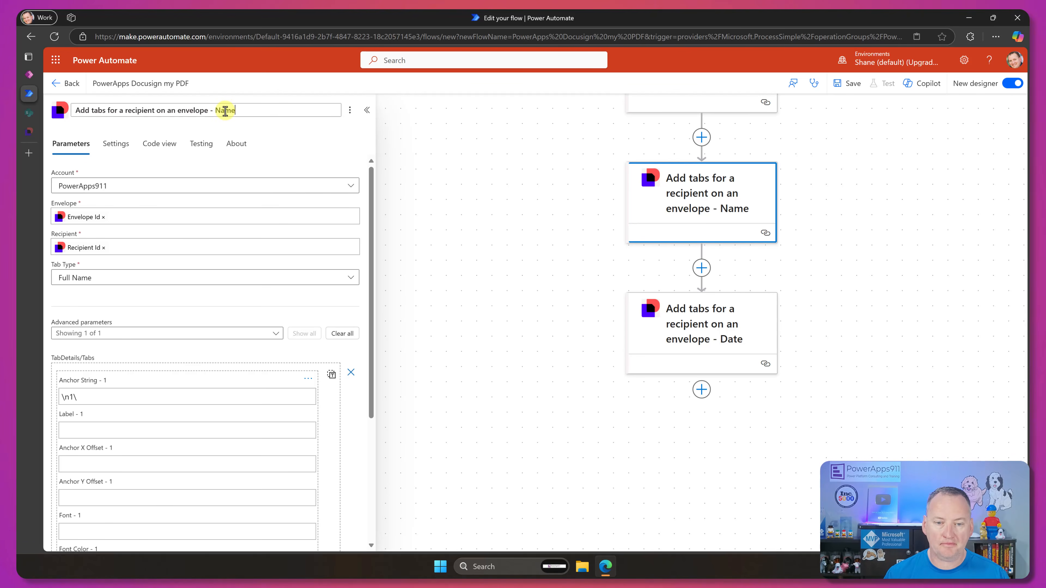
Add a third Docusign Demo "Add tabs for a recipient on an envelope" action after the Date tabs action
left_click(660, 315)
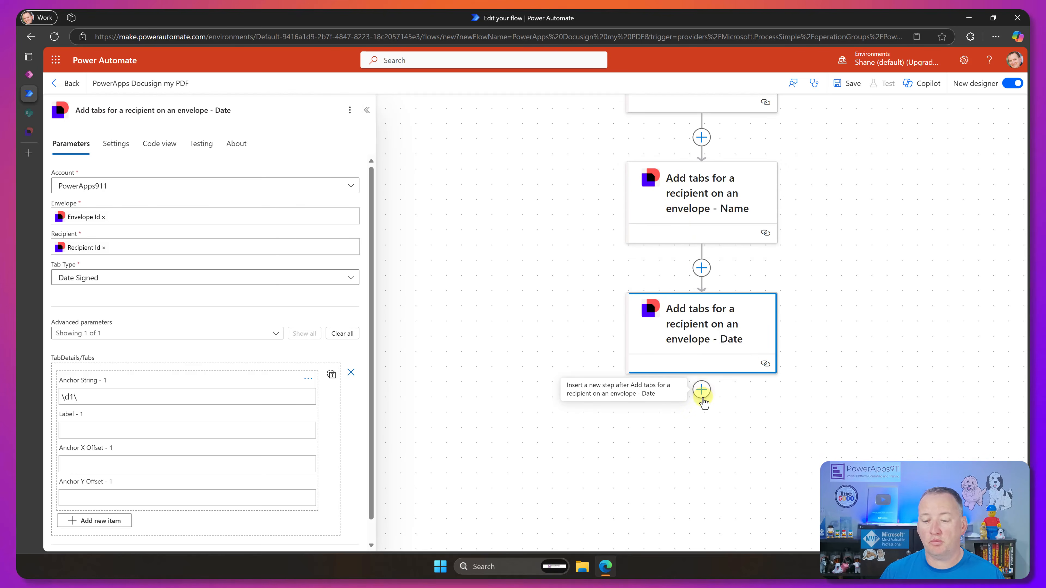
left_click(702, 389)
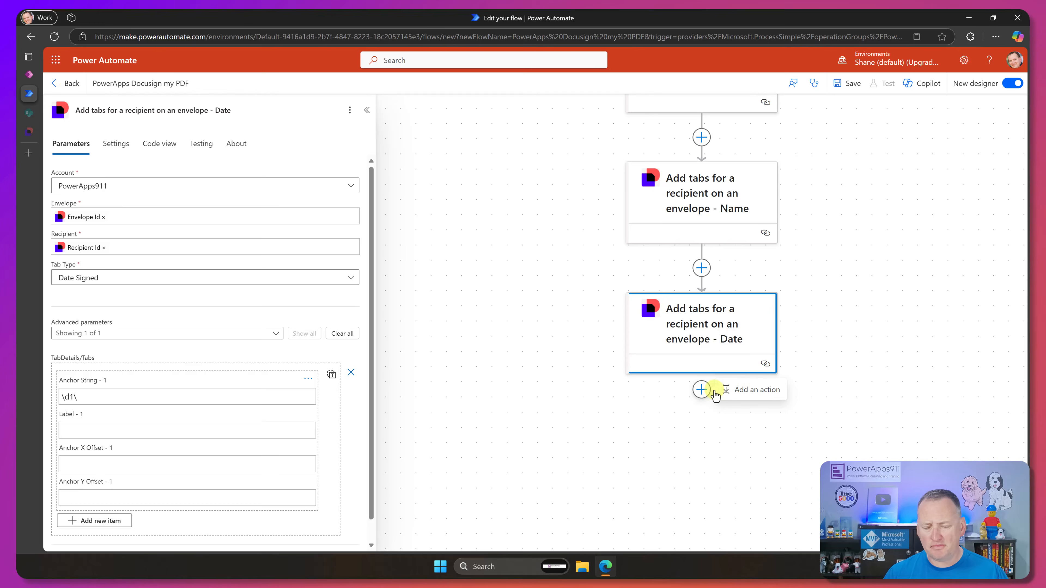
left_click(758, 391)
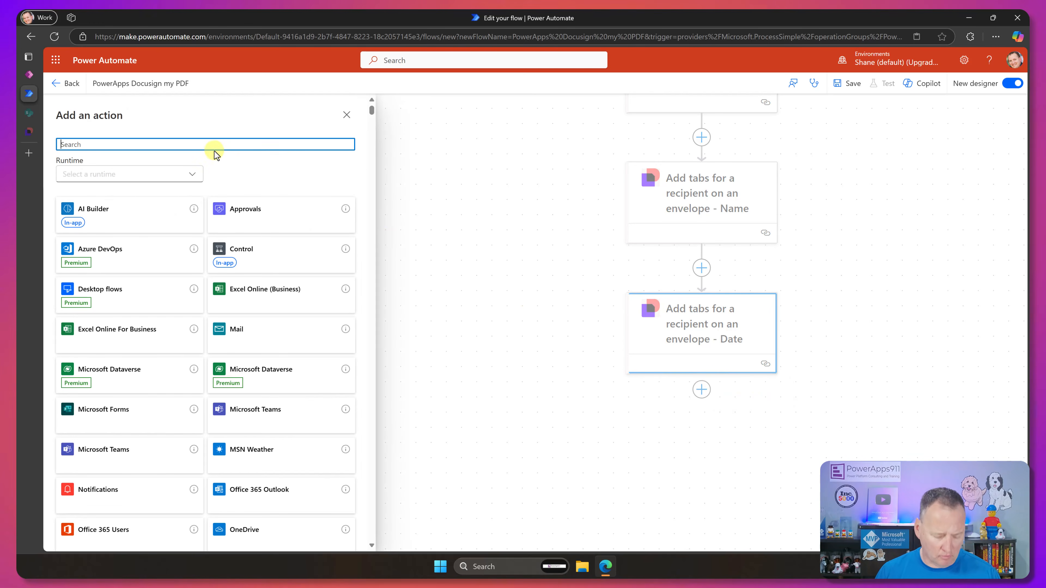
type("docusign")
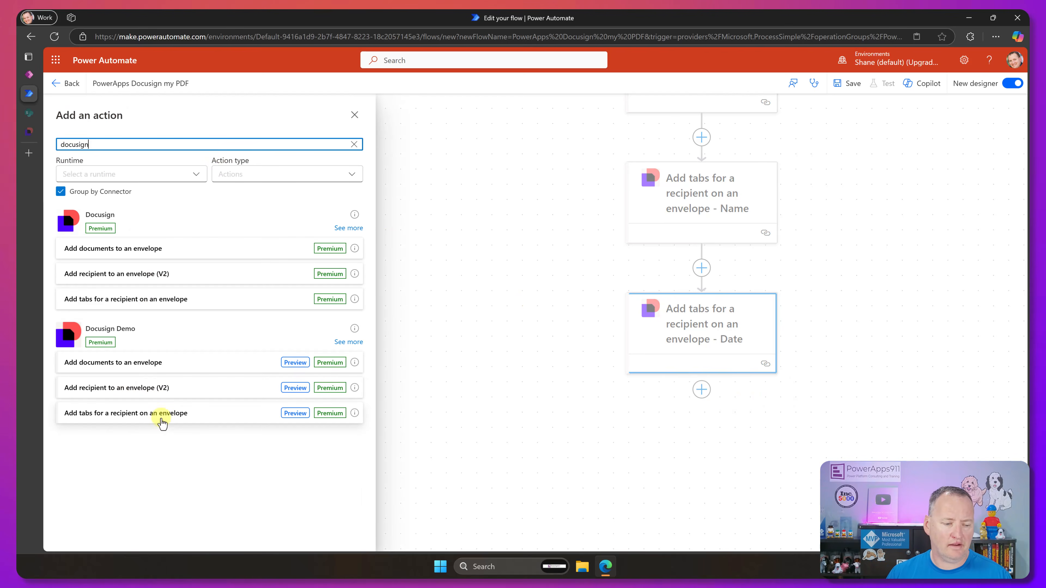
left_click(161, 422)
Set the third tabs action's Account to PowerApps911 and its Envelope to the Envelope Id dynamic value
left_click(359, 185)
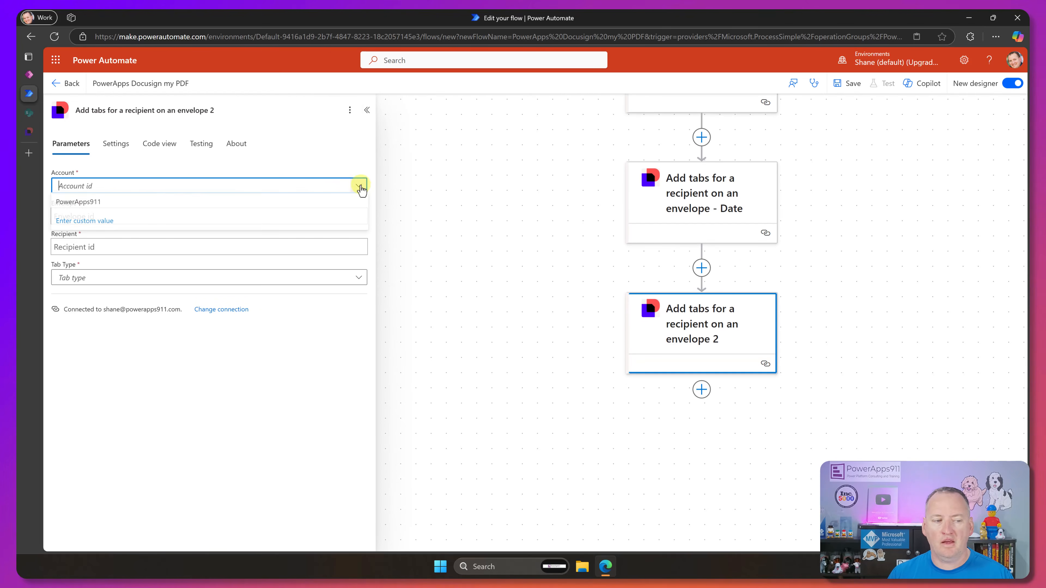
left_click(215, 204)
left_click(299, 221)
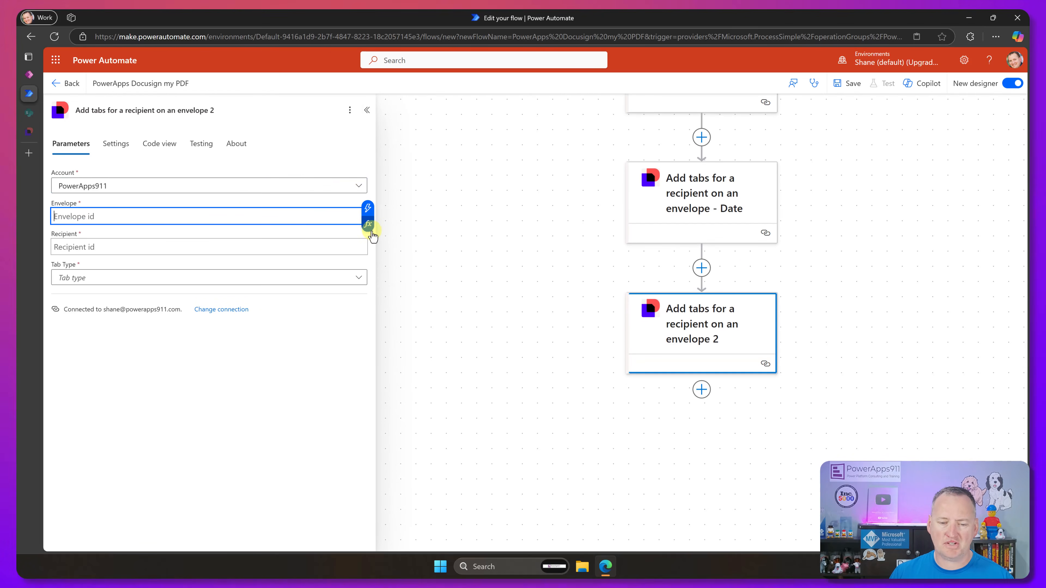
left_click(366, 210)
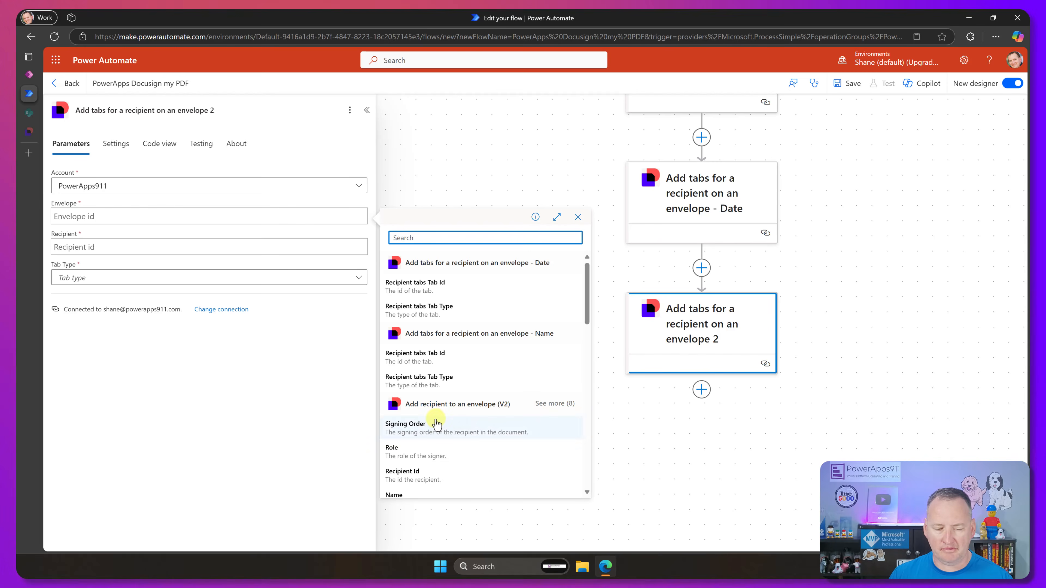
scroll(432, 414, "down", 3)
left_click(432, 384)
Set the third tabs action's Recipient to the Recipient Id dynamic value and its Tab Type to Signature
left_click(352, 248)
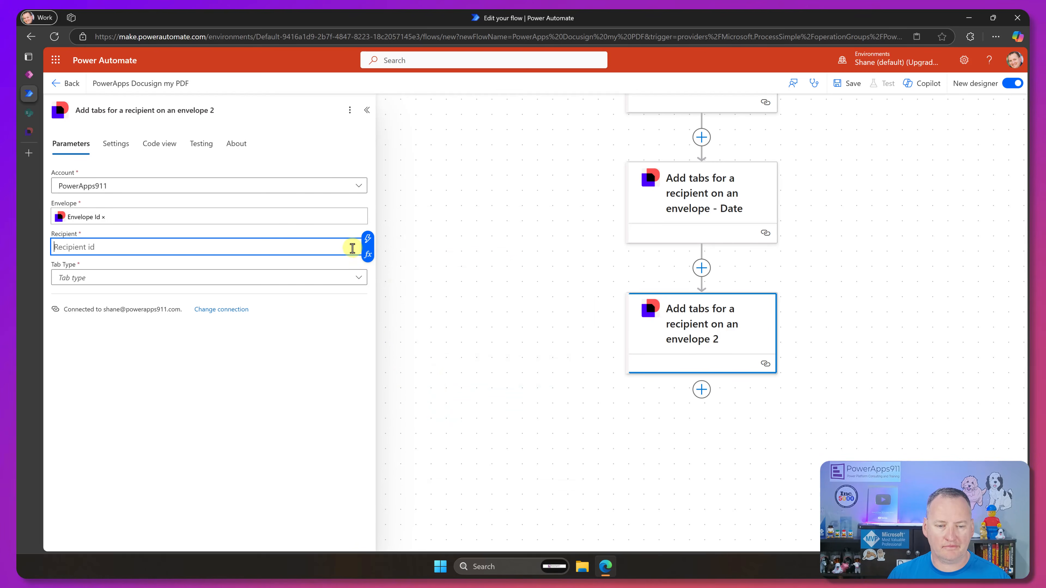
left_click(367, 239)
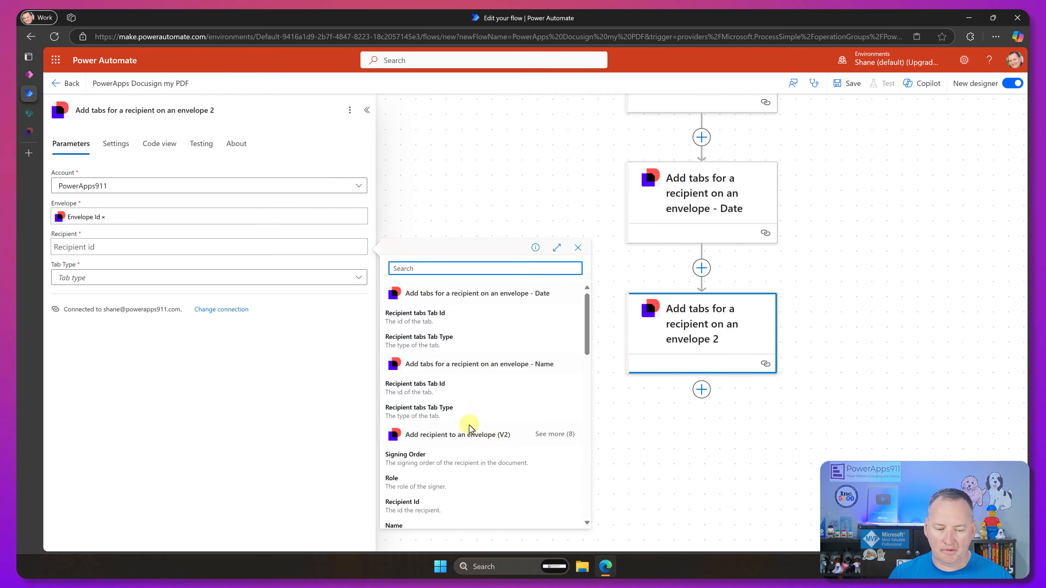
scroll(471, 428, "down", 5)
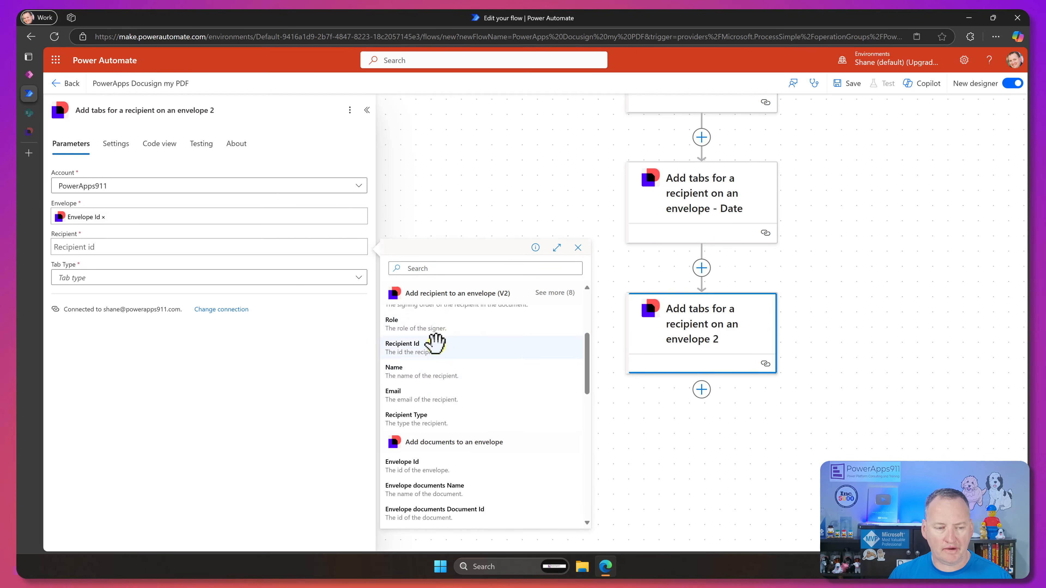
left_click(435, 343)
left_click(360, 280)
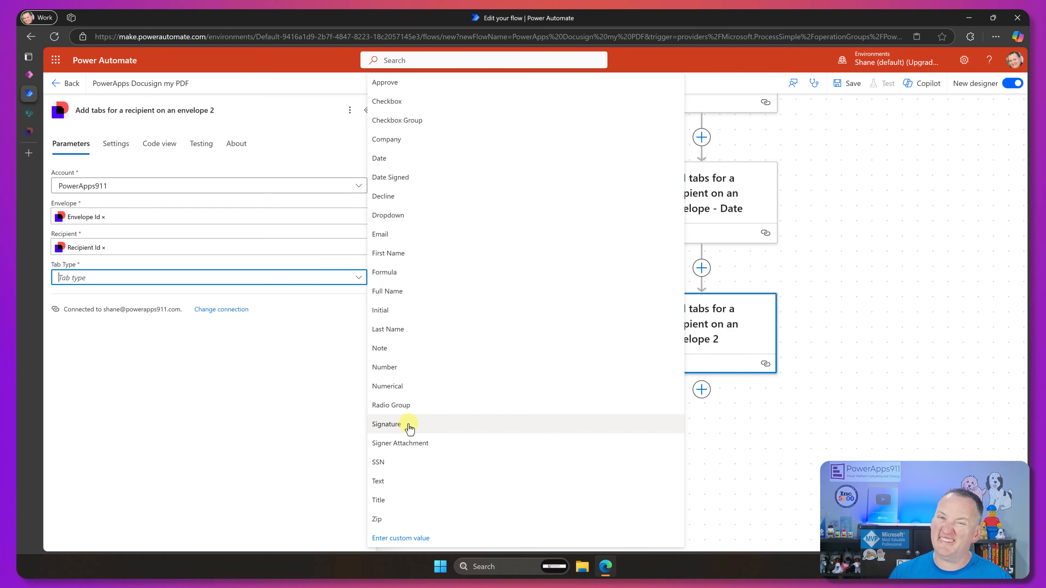
left_click(387, 424)
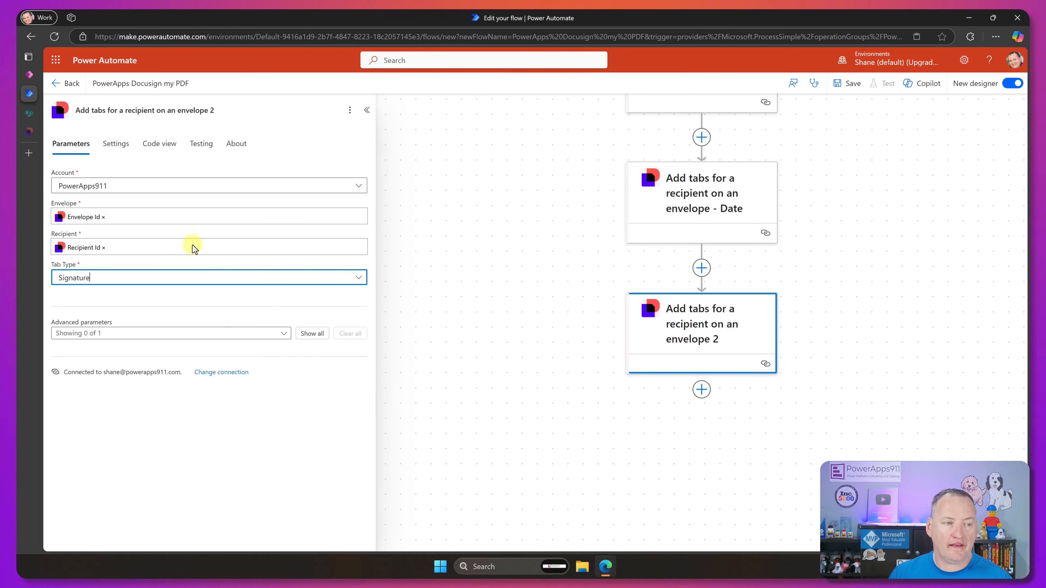
Add a TabDetails/Tabs item to the Signature action and set its Anchor String to \s1\
left_click(310, 334)
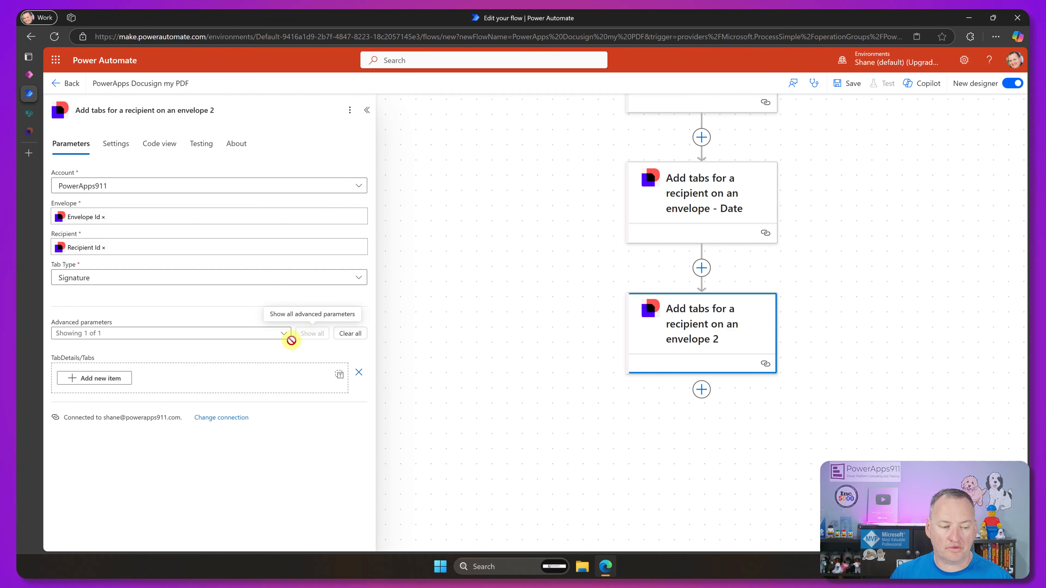
left_click(72, 380)
left_click(133, 398)
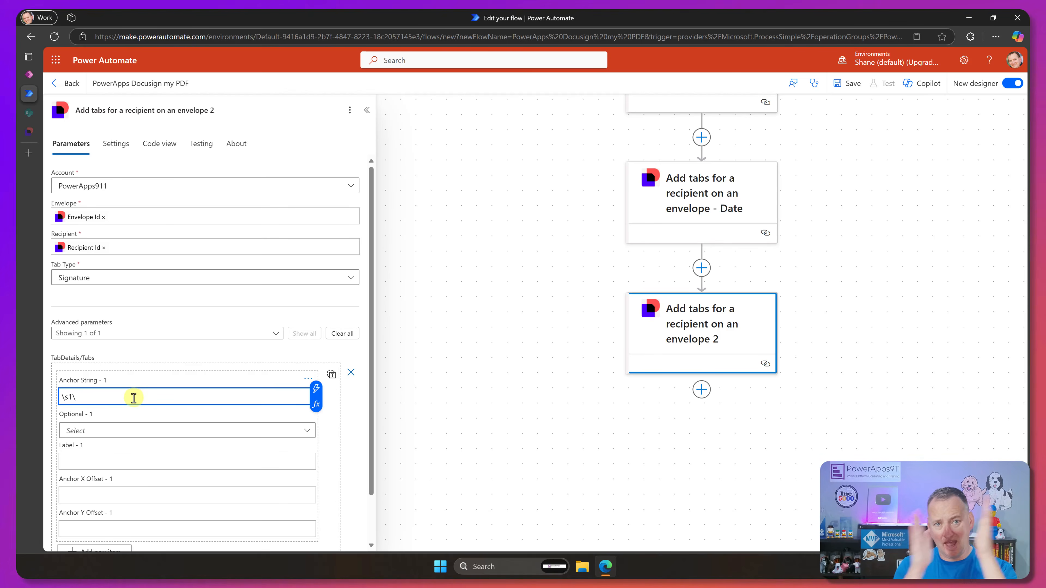
left_click(491, 295)
Rename the Signature tabs action to "Add tabs for a recipient on an envelope - Signature"
left_click(695, 341)
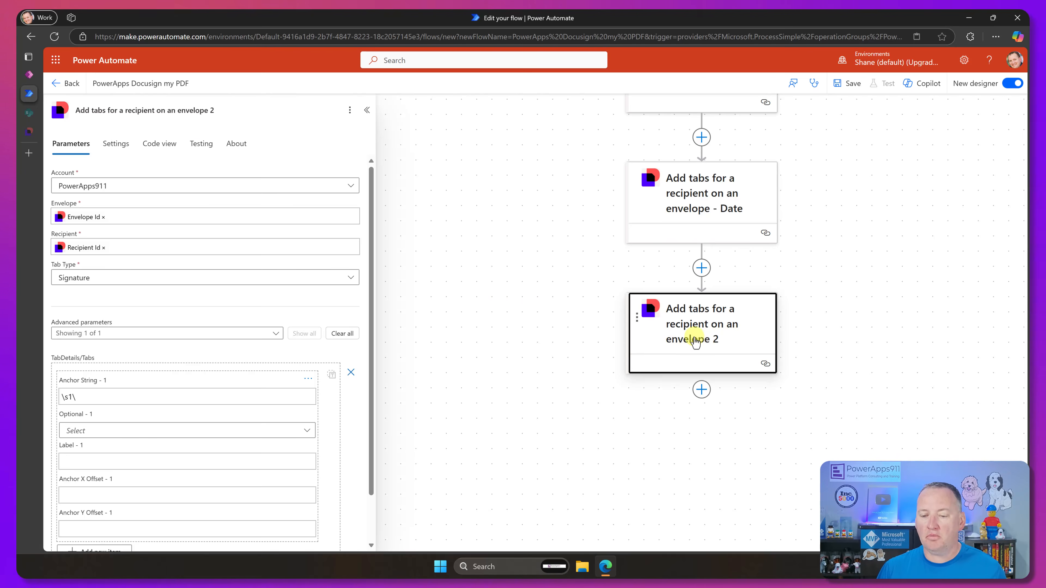
left_click(211, 110)
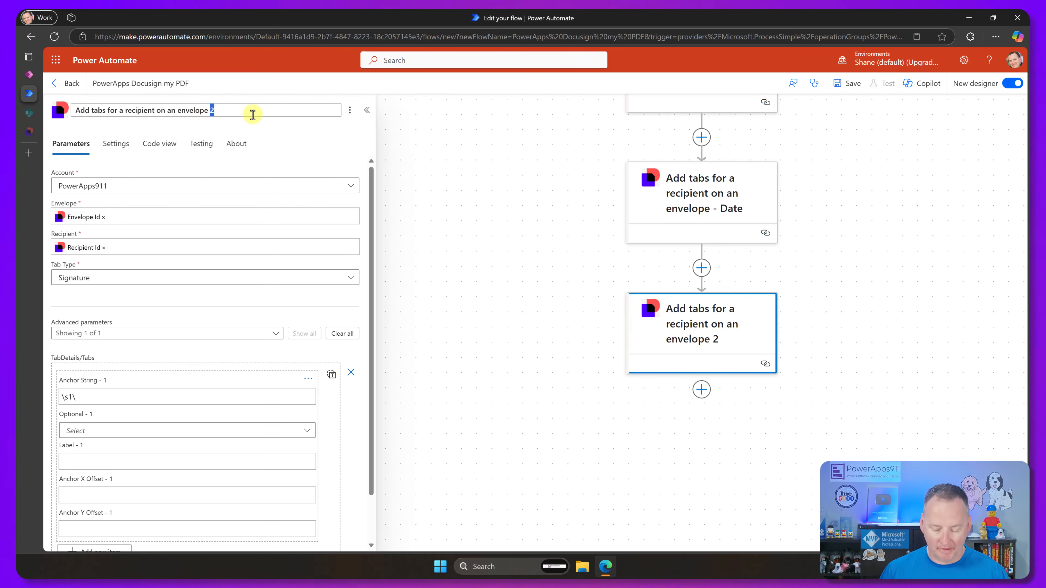
type("- ")
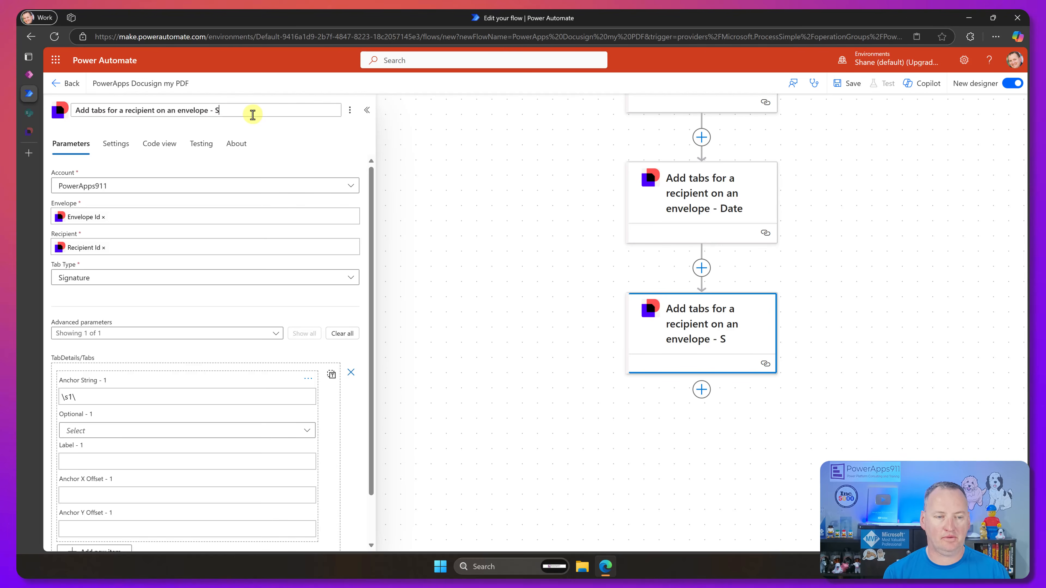
type("Signature")
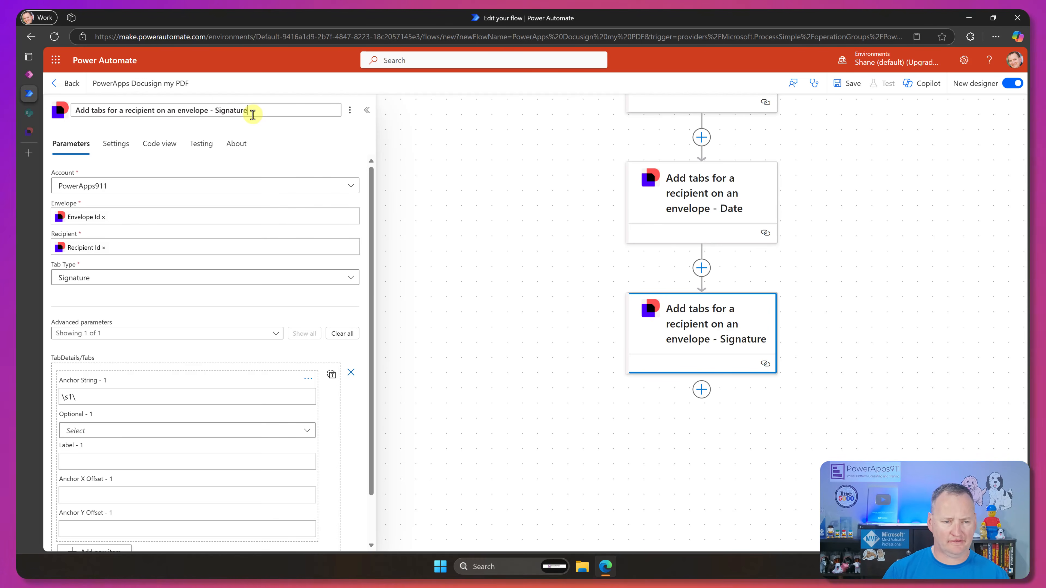
key("Return")
left_click(514, 205)
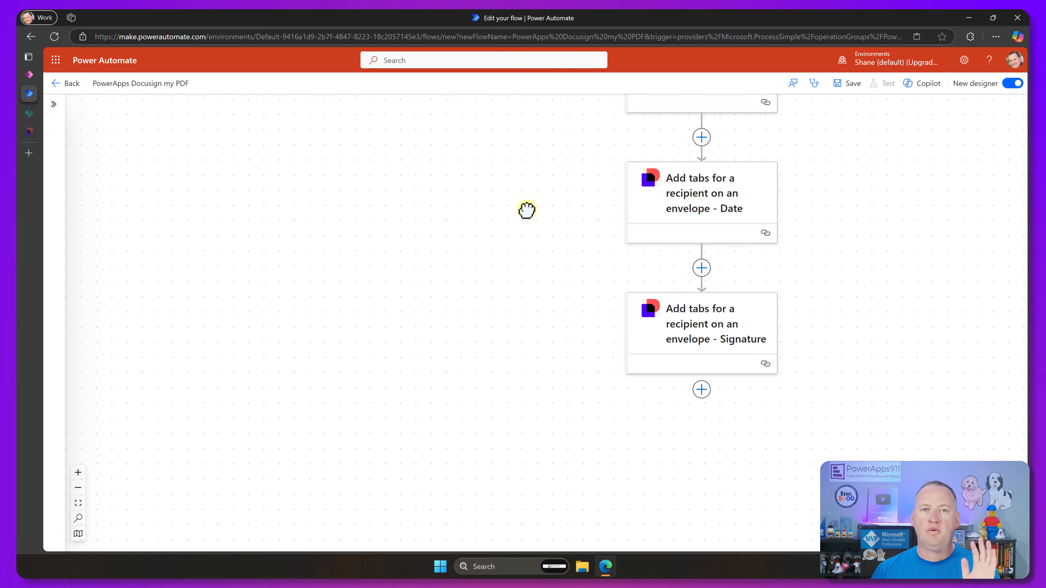
Add the Docusign Demo "Send envelope" action after the Signature tabs action at the end of the flow
left_click(702, 391)
left_click(740, 393)
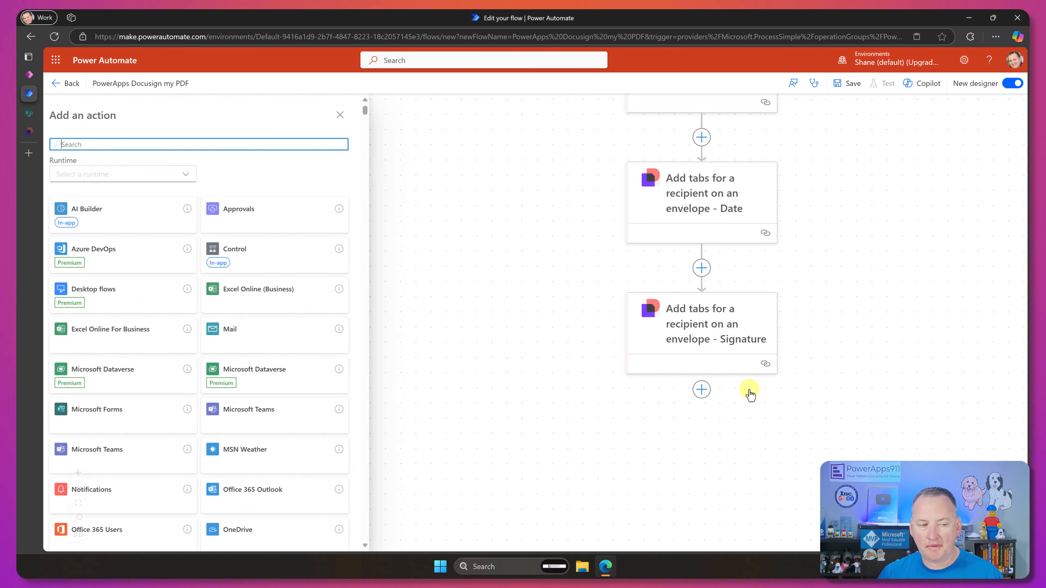
type("docusign")
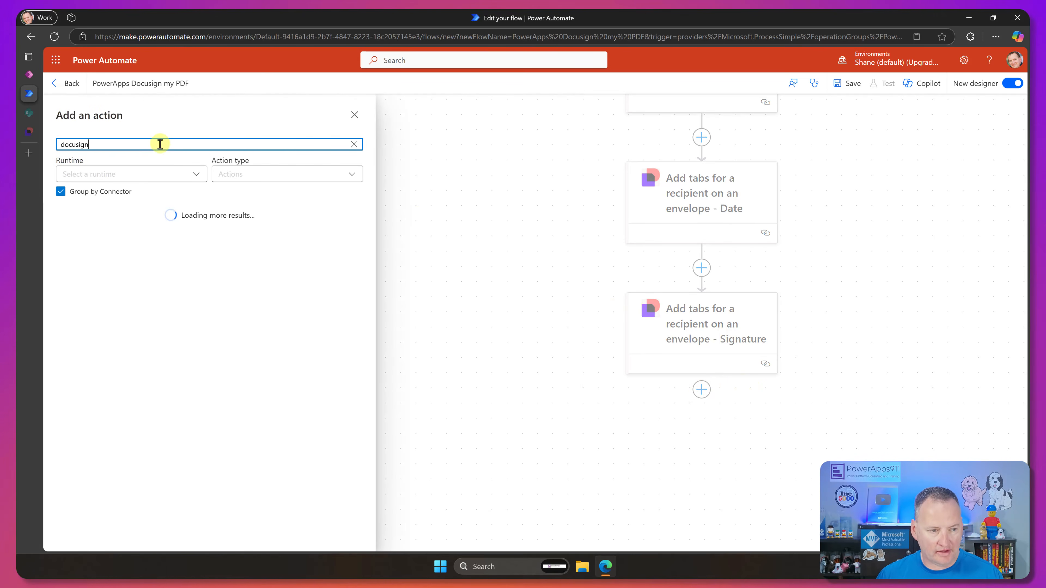
left_click(348, 342)
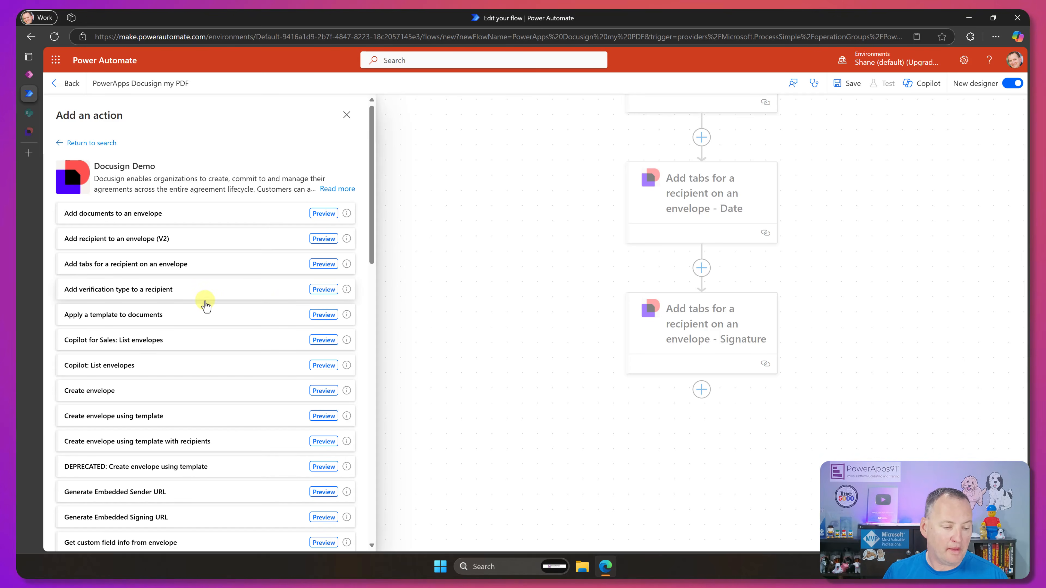
scroll(197, 314, "down", 1)
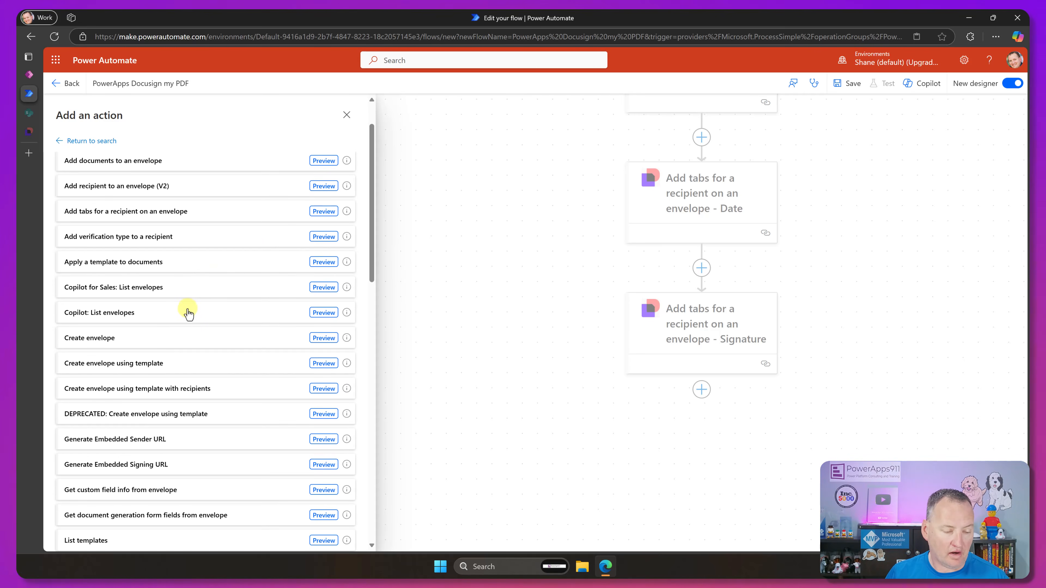
scroll(188, 313, "down", 4)
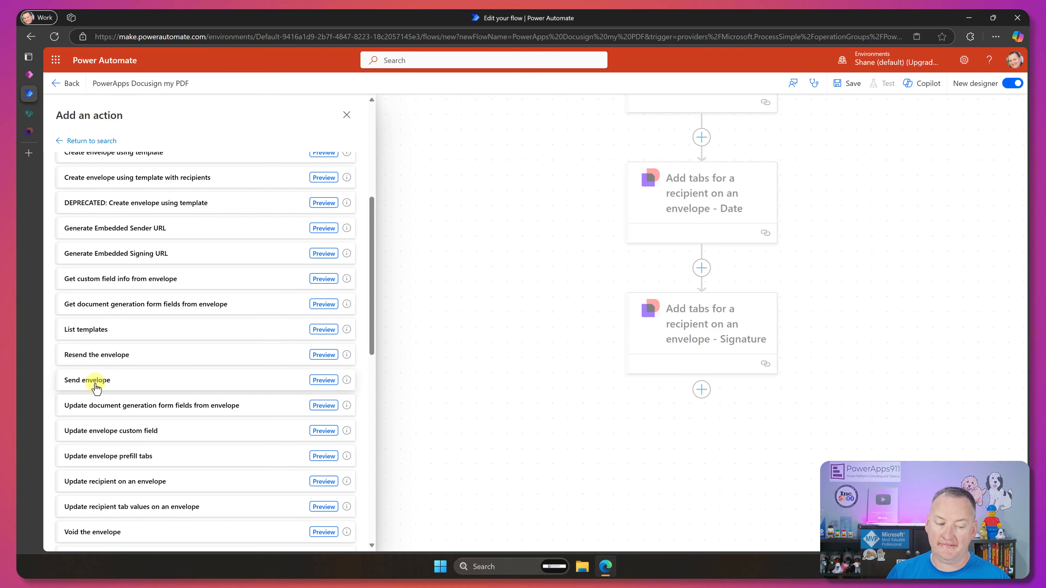
left_click(96, 385)
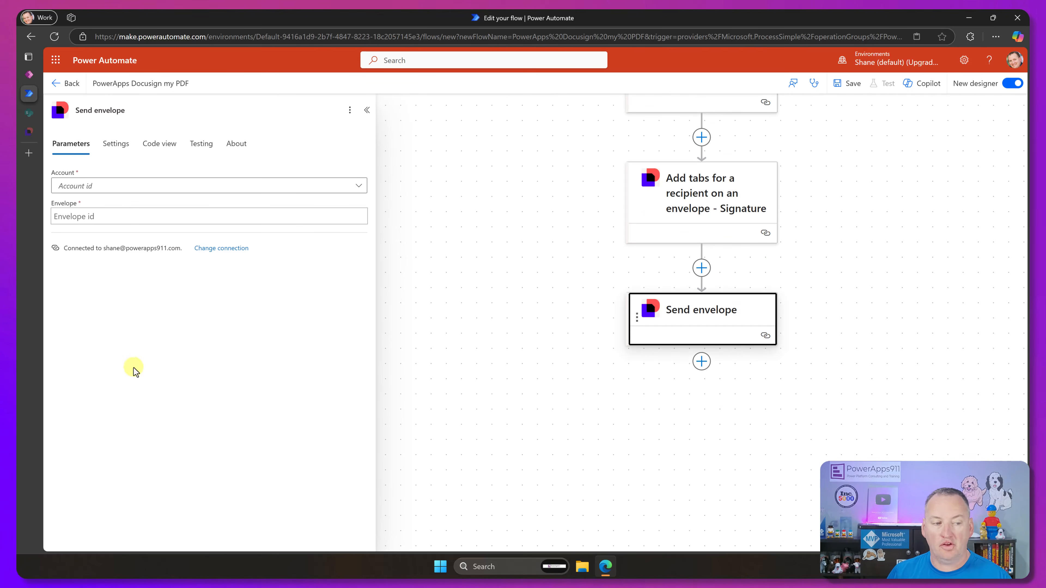
Set the Send envelope action's Account to PowerApps911 and its Envelope to the Envelope Id dynamic value
left_click(360, 190)
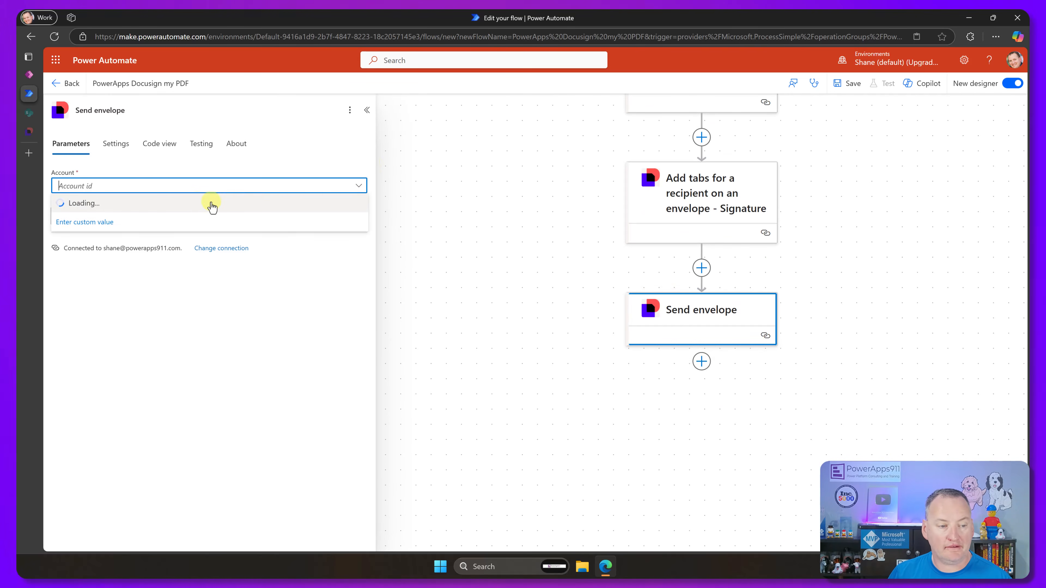
left_click(193, 205)
left_click(179, 213)
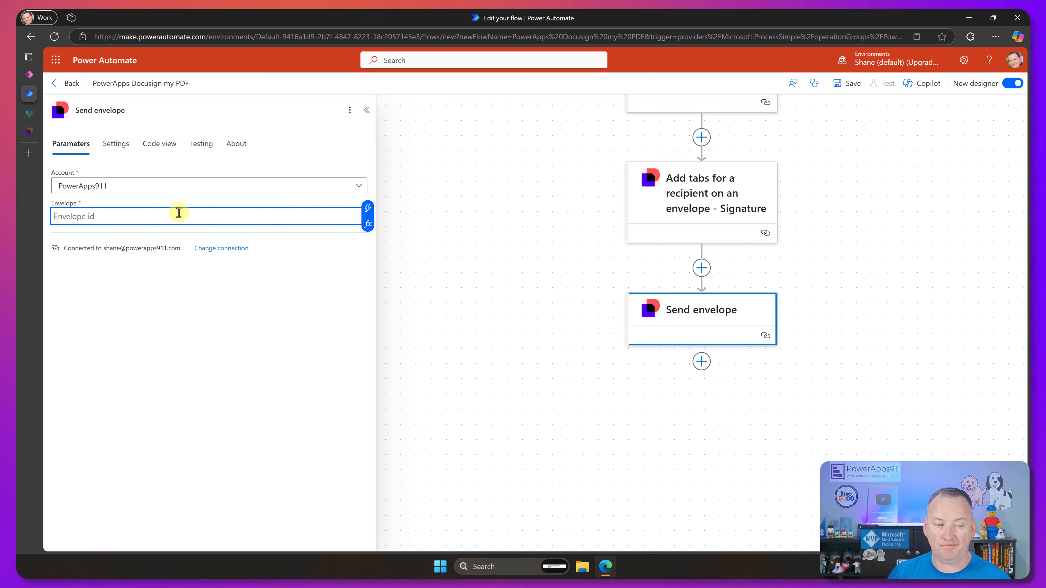
left_click(368, 209)
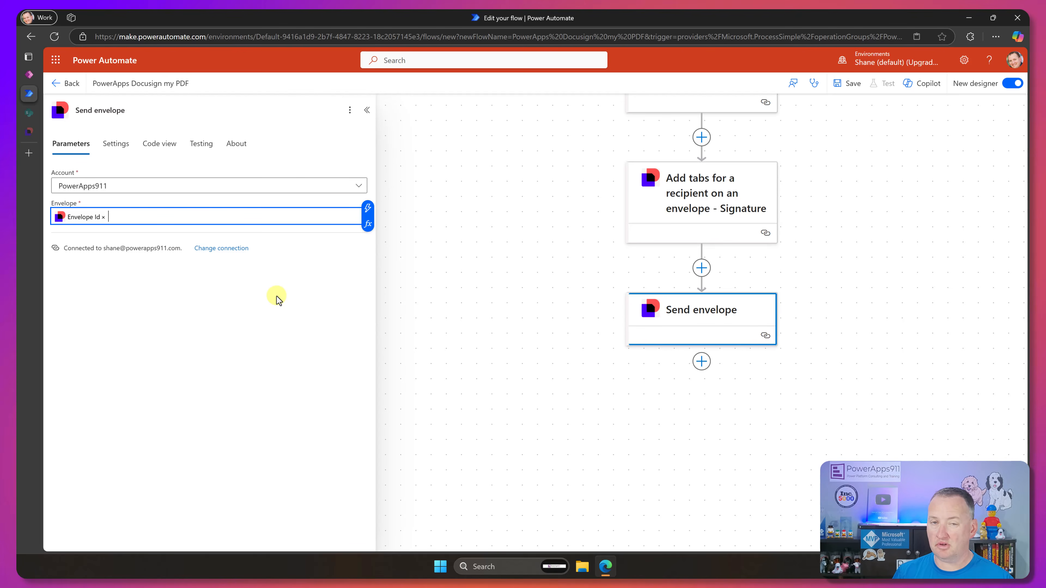
Review the flow's chain of Docusign actions from Send envelope back up to Create envelope
scroll(581, 221, "up", 4)
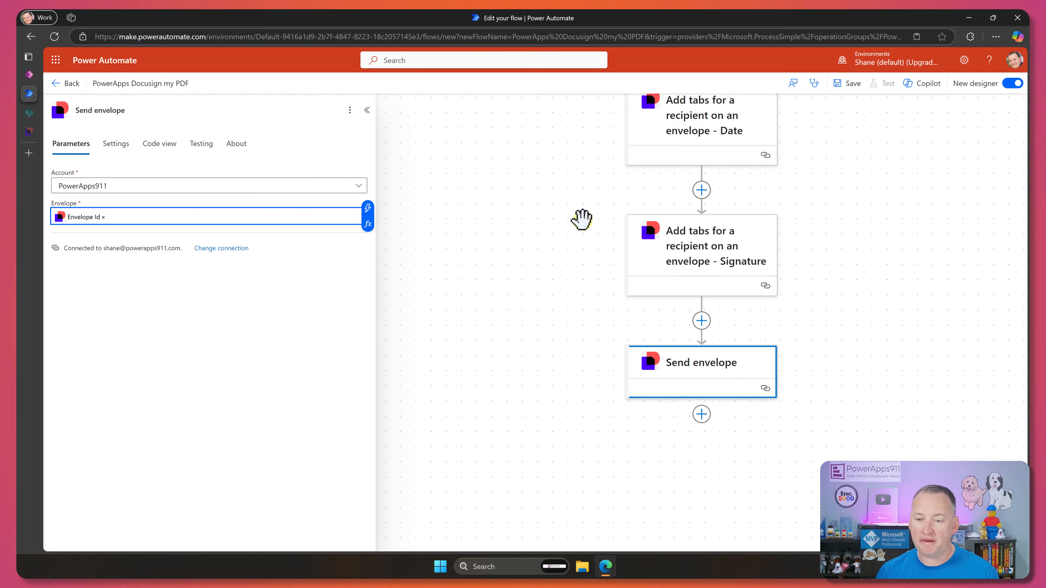
scroll(579, 222, "up", 2)
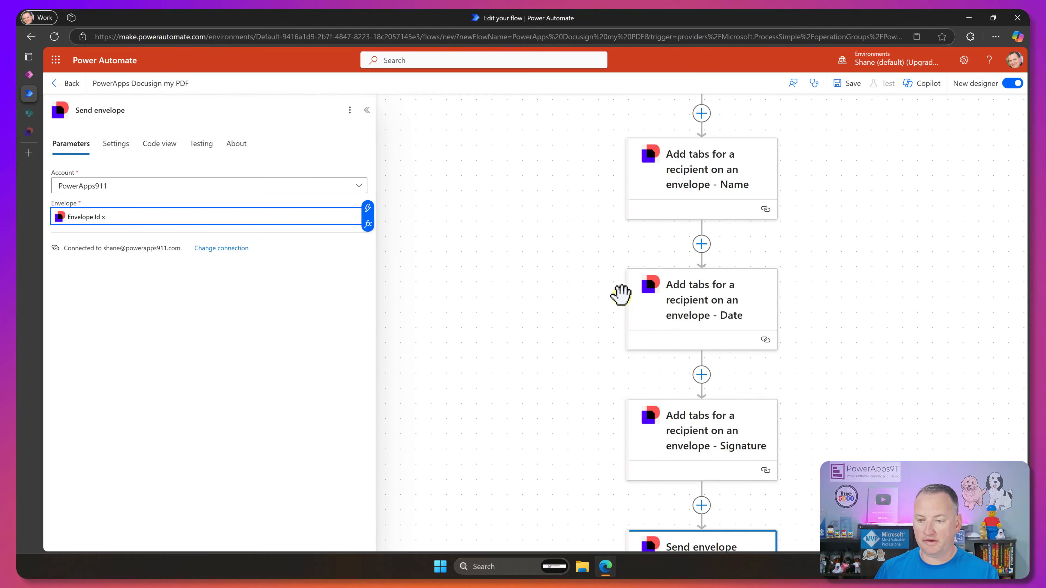
scroll(621, 295, "up", 5)
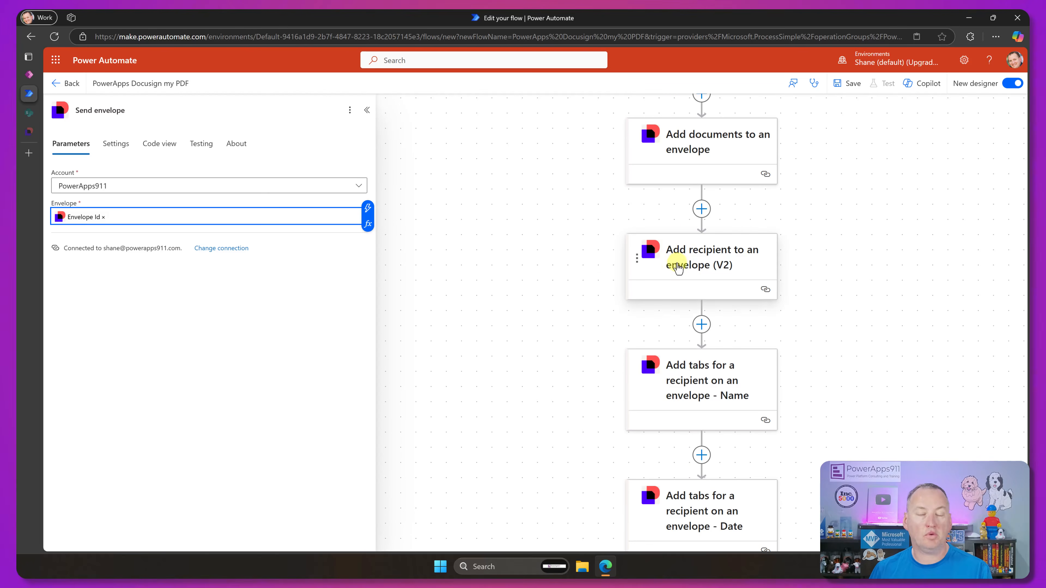
scroll(568, 274, "up", 3)
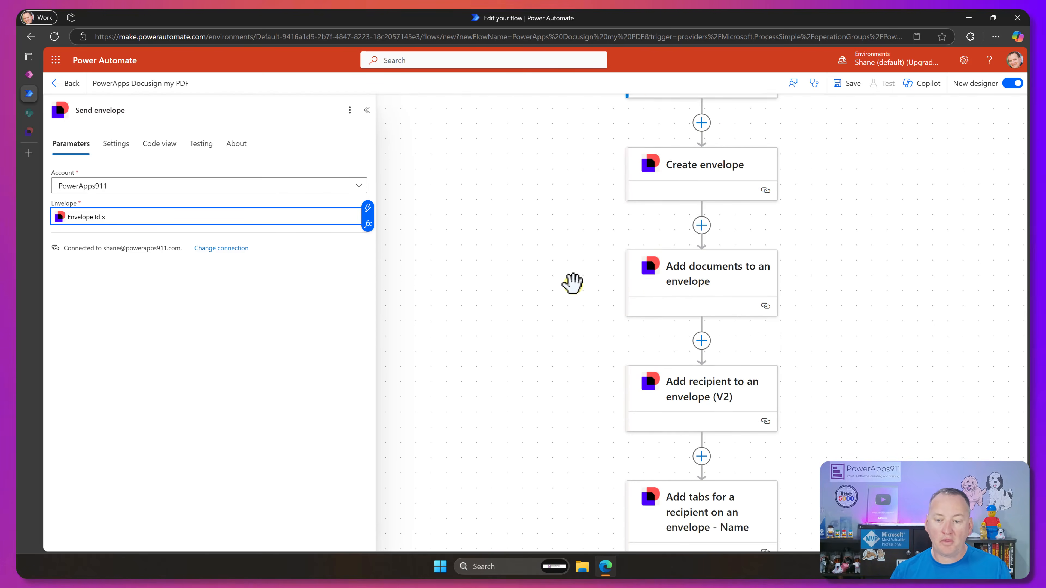
scroll(572, 283, "down", 1)
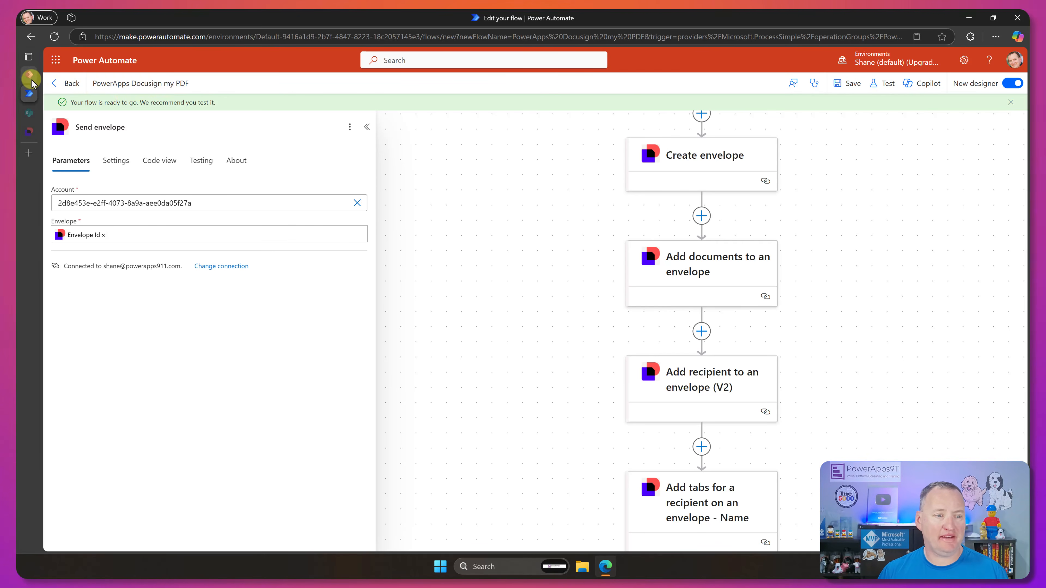
Switch to Power Apps Studio and add the "PowerApps Docusign my PDF" flow to the app
left_click(30, 78)
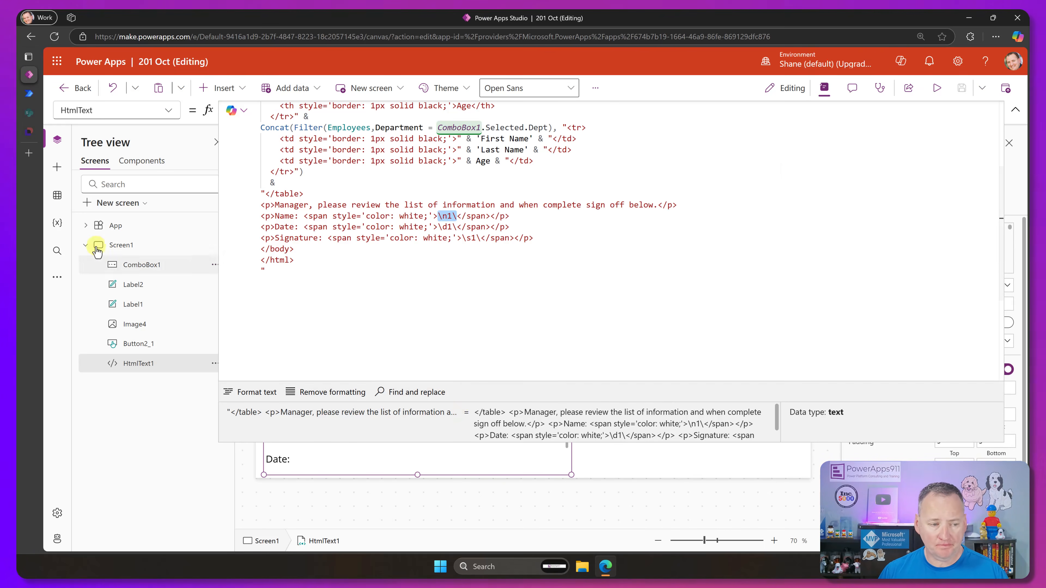
left_click(58, 278)
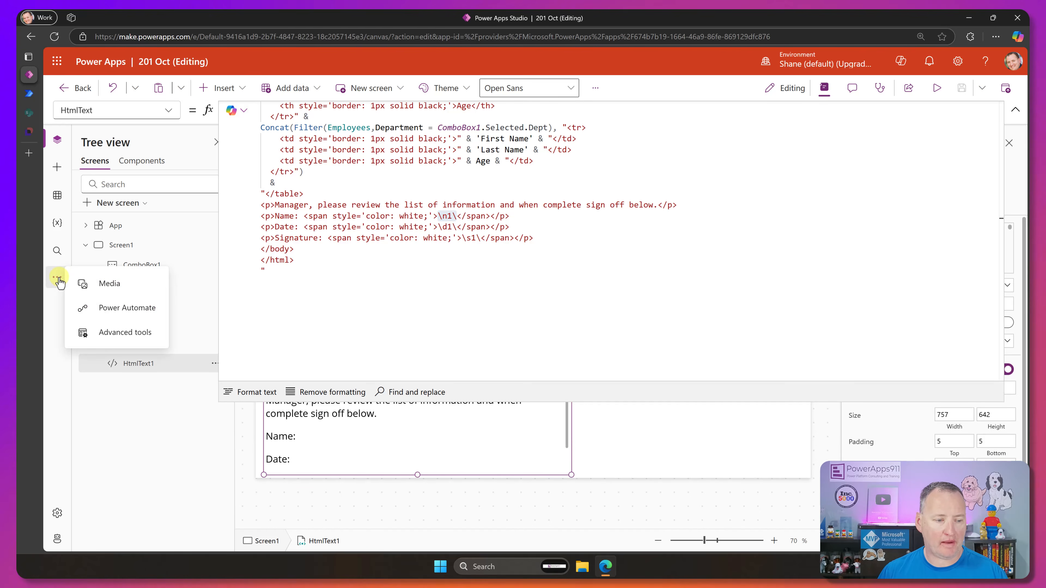
left_click(123, 309)
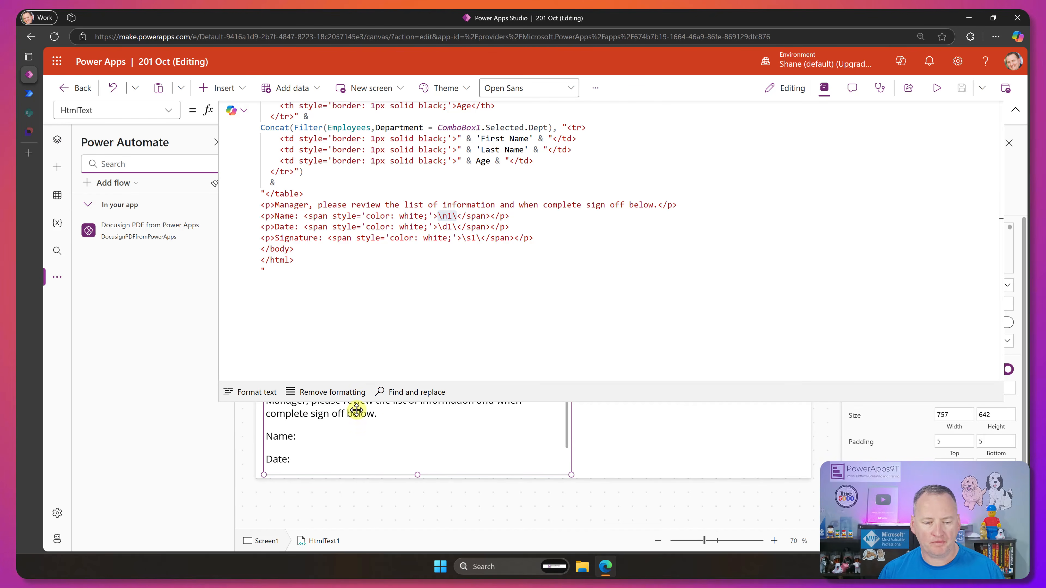
left_click_drag(355, 397, 362, 144)
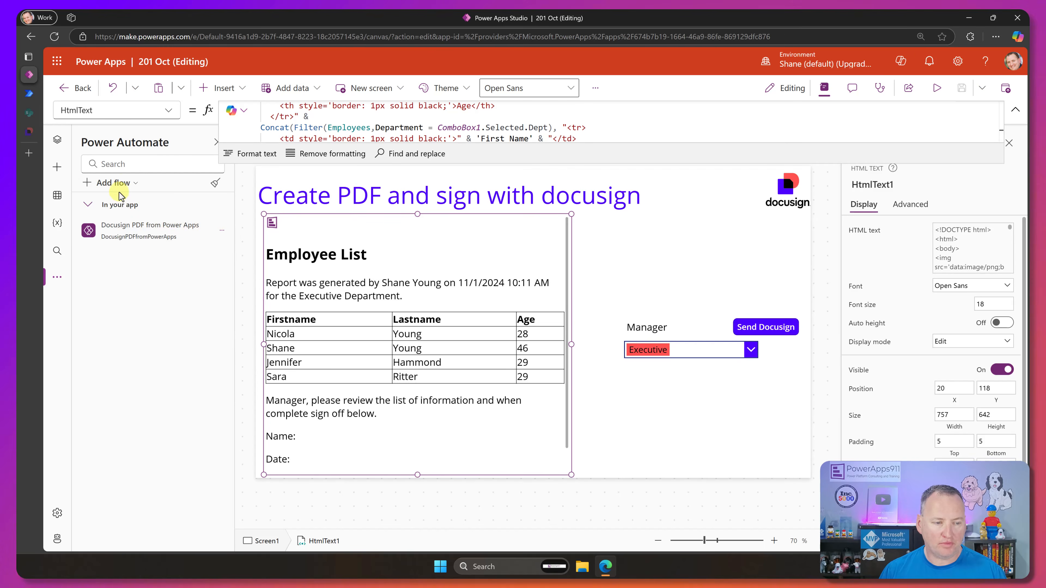
left_click(113, 182)
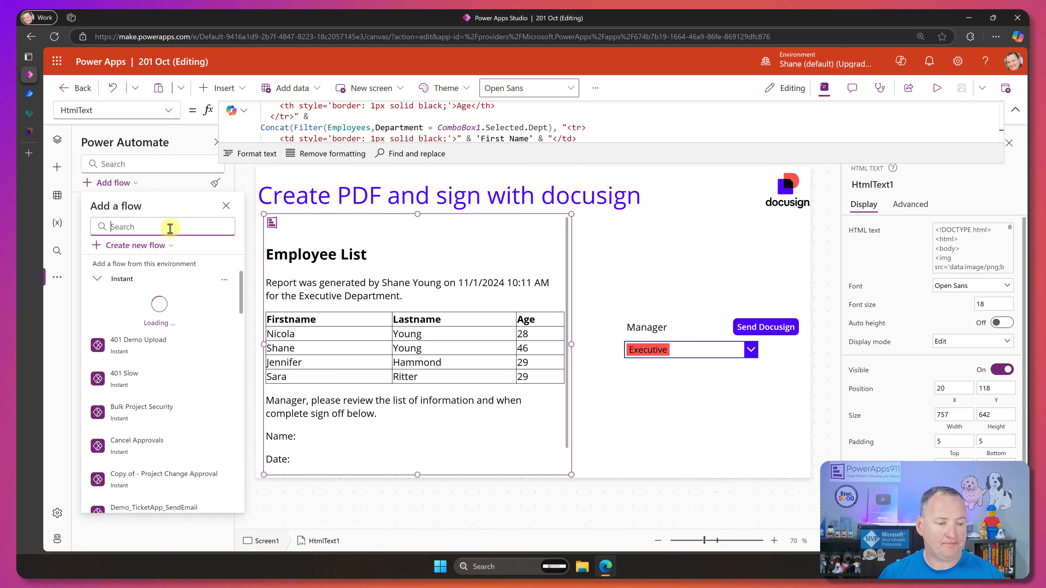
type("docus")
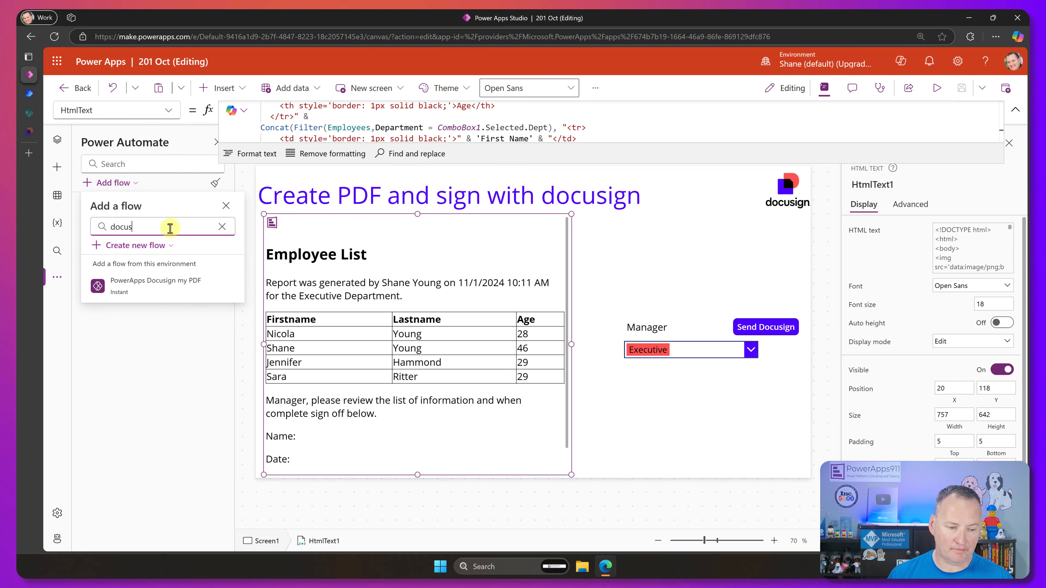
left_click(182, 285)
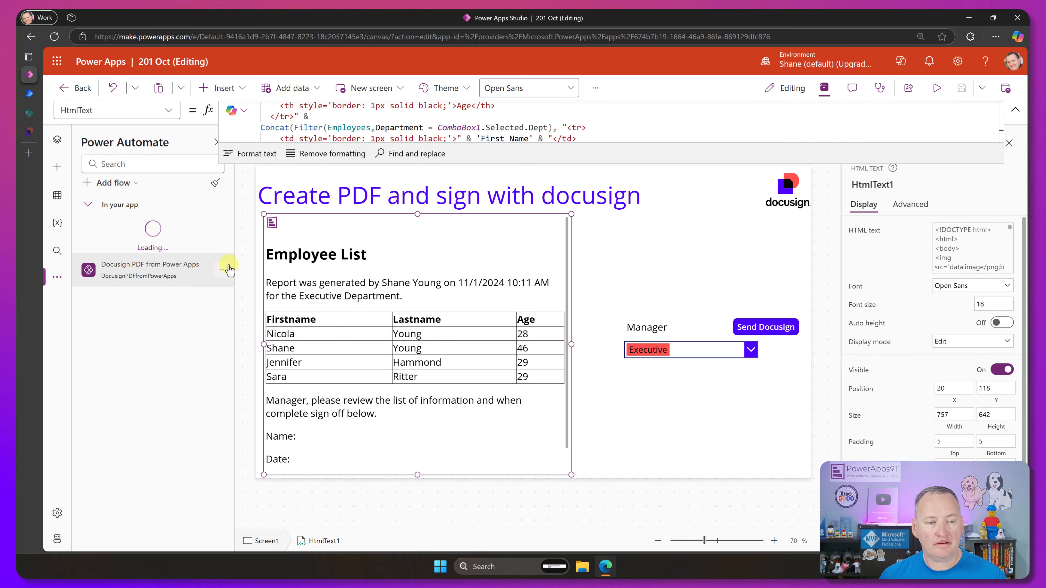
Insert a button on Screen1 and place it in the blank area above the Manager label
left_click(221, 88)
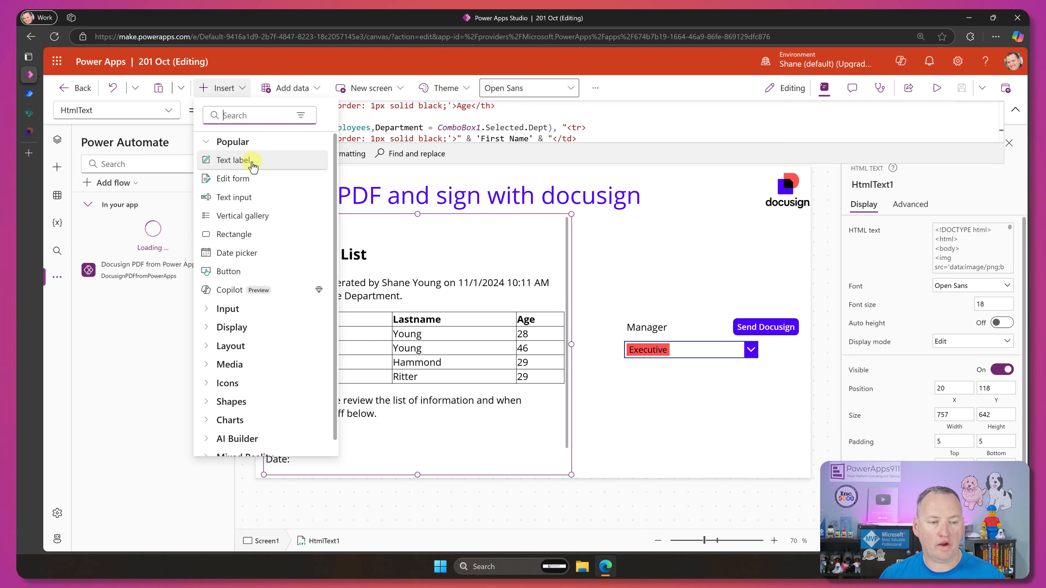
left_click(252, 272)
left_click_drag(299, 193, 671, 258)
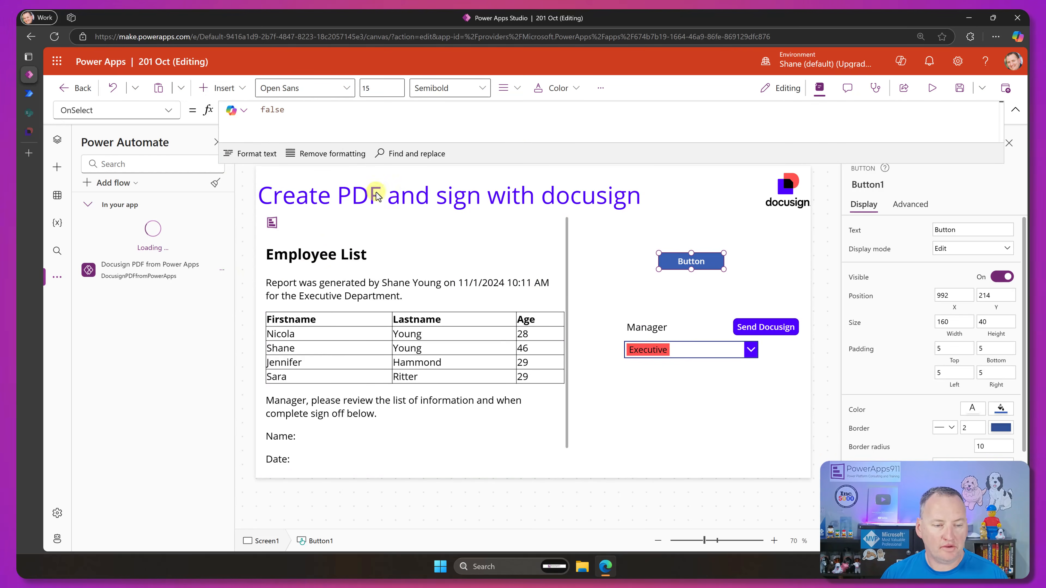
Begin the new button's OnSelect formula with PowerAppsDocusignmyPDF.Run, passing HtmlText1.HtmlText as the first argument
left_click(222, 111)
type("PowerAppsDocusignmyPDF.Run")
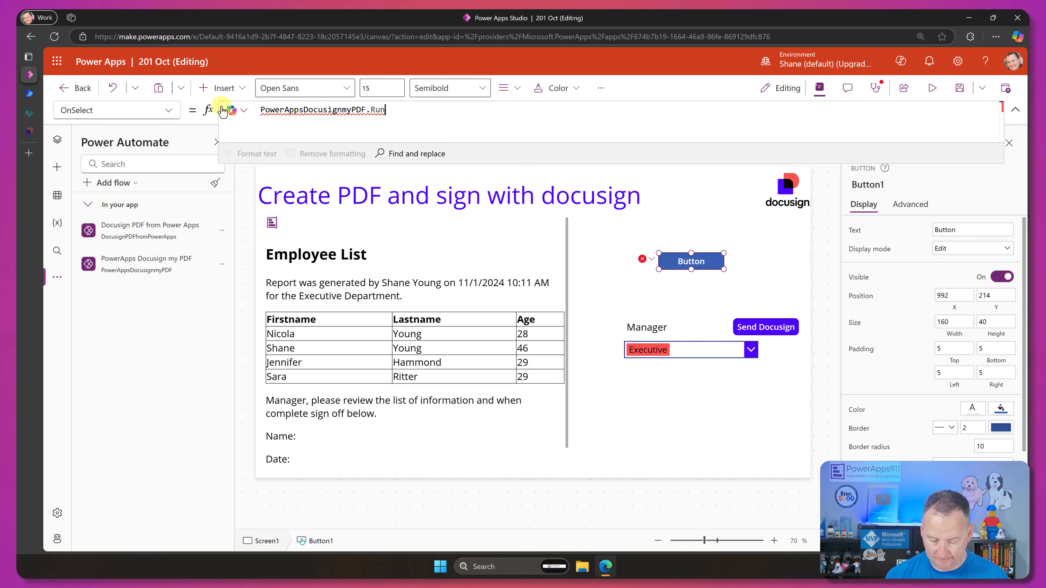
type("(")
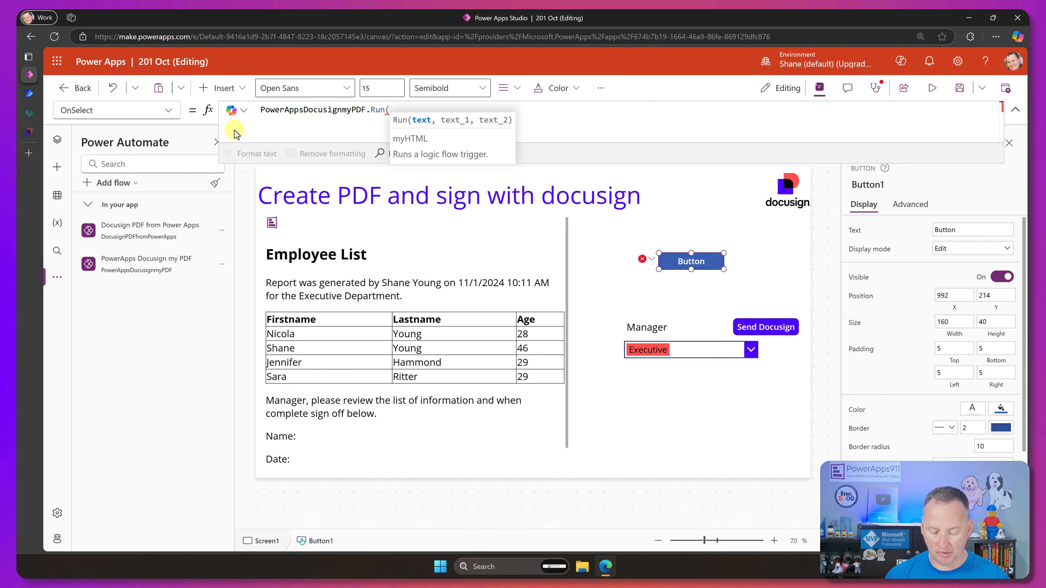
type("HtmlText1.")
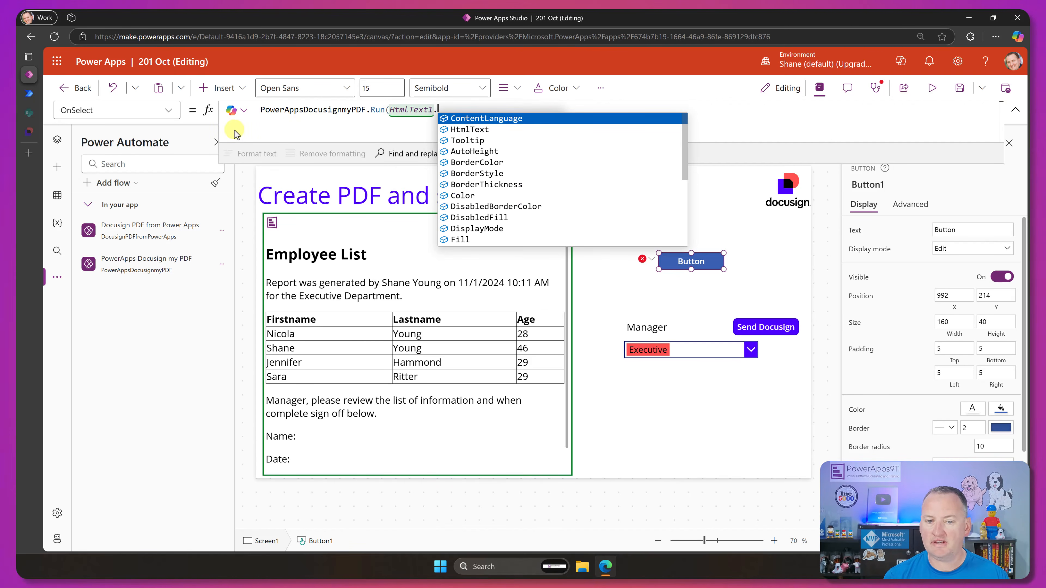
type("HtmlText")
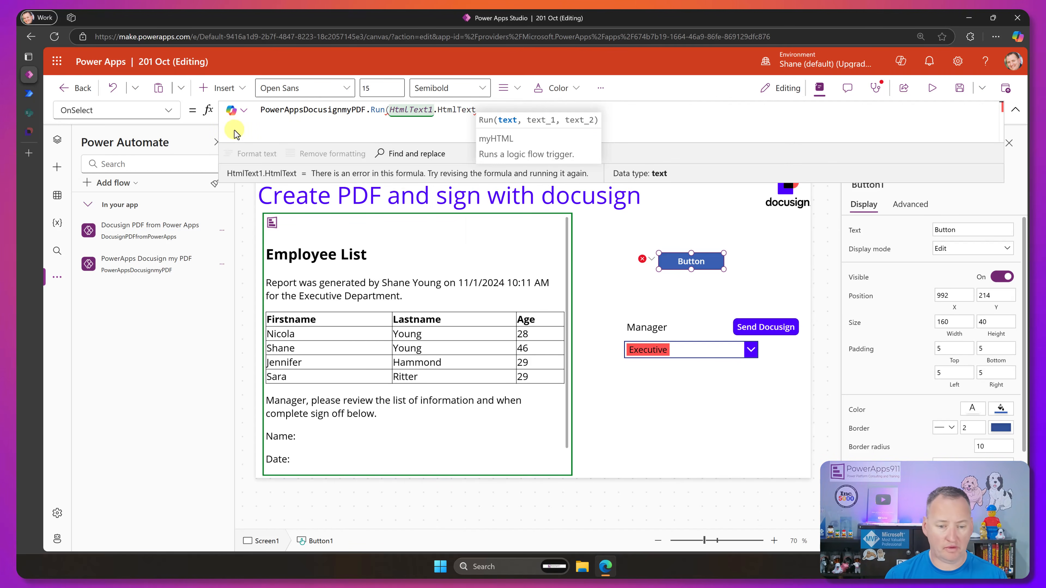
type(",")
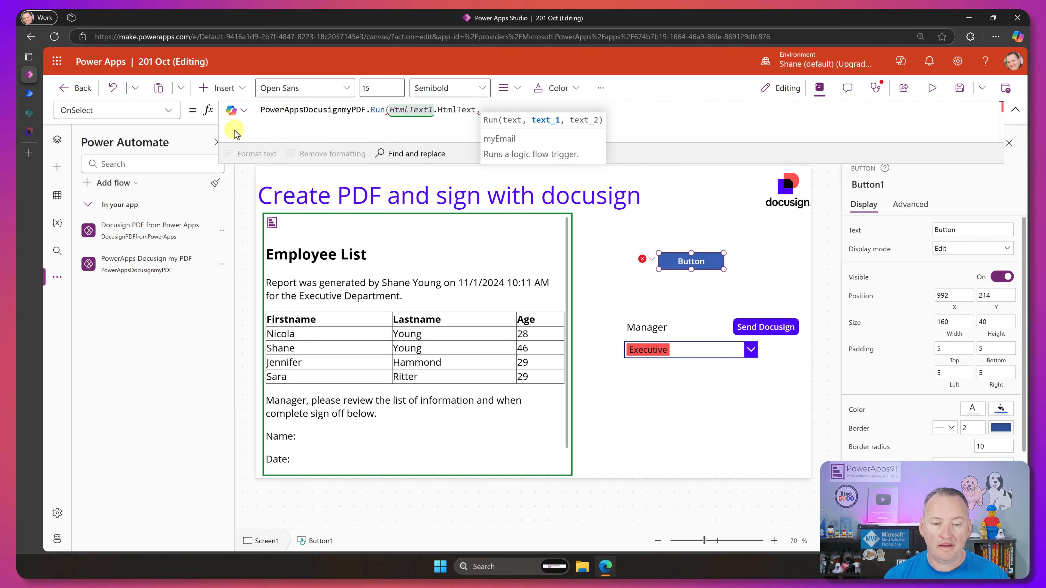
Pass ComboBox1.Selected.Email as the Run function's second argument, for myEmail
type("com")
key("Tab")
type(".")
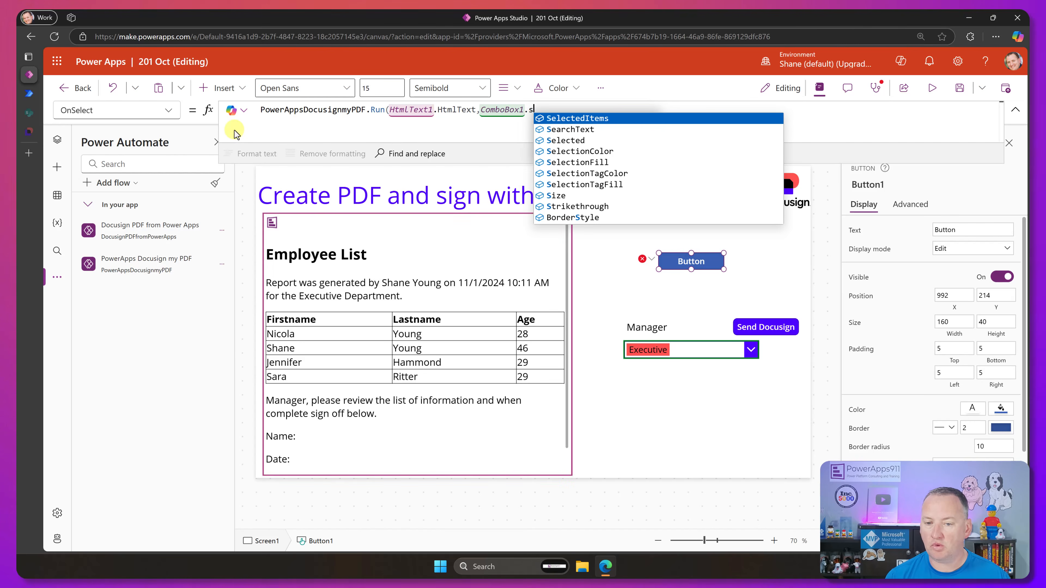
type("Selected.")
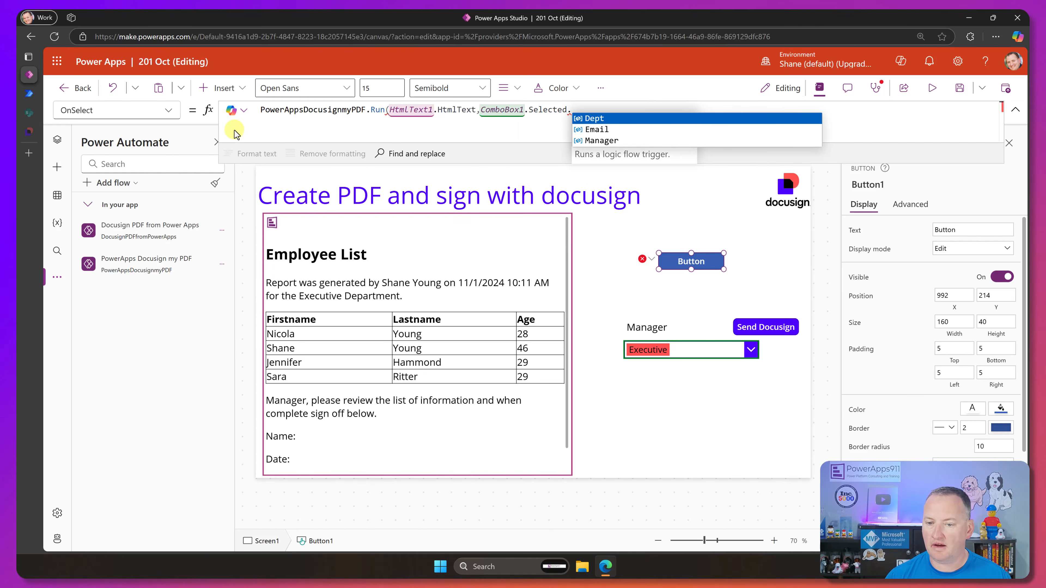
type("e")
key("Tab")
type(",")
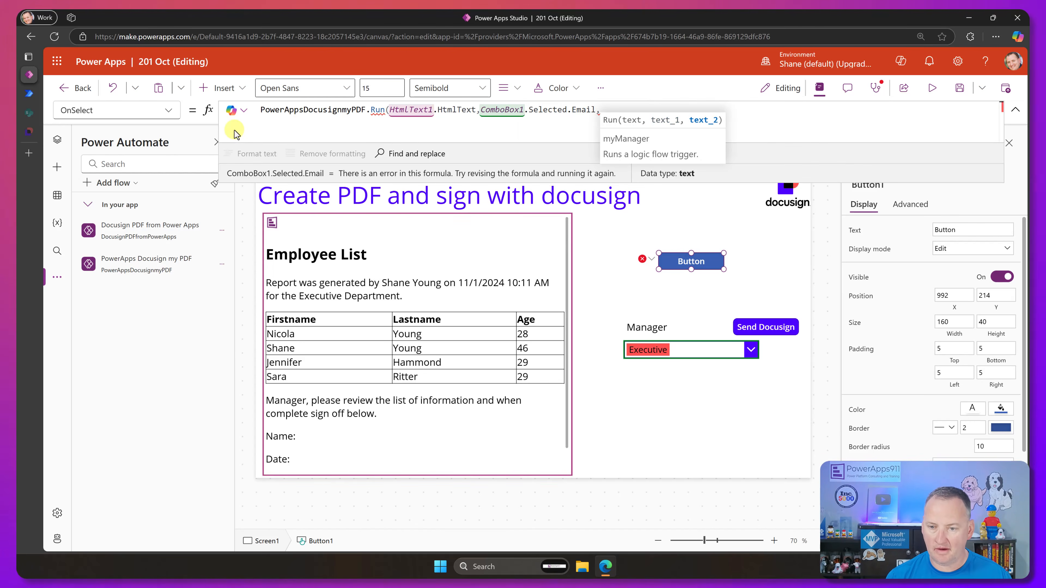
Pass ComboBox1.Selected.Manager as the myManager argument and close the Run formula
type("comb")
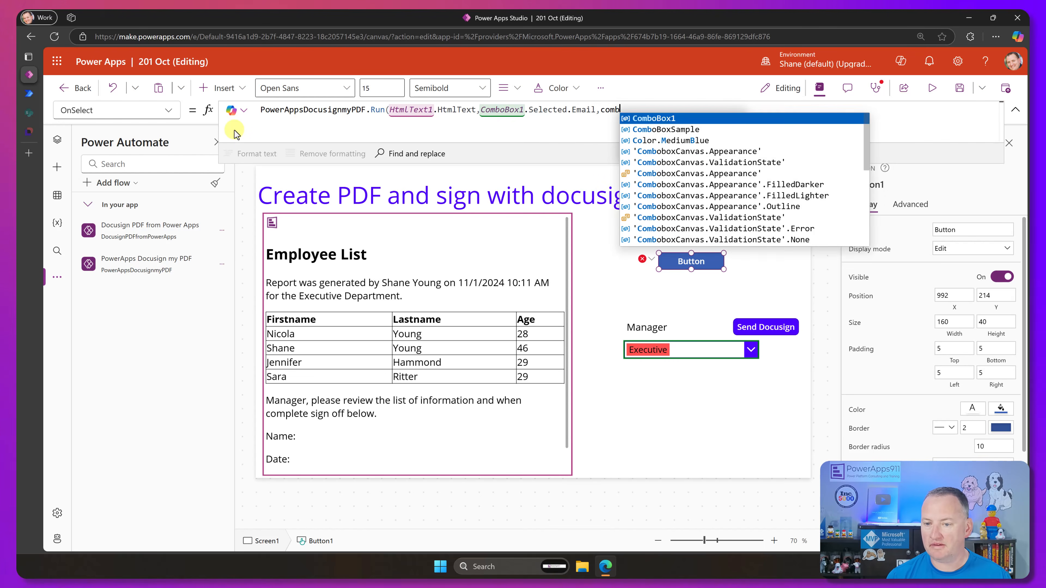
key("Tab")
type(".sel")
key("Tab")
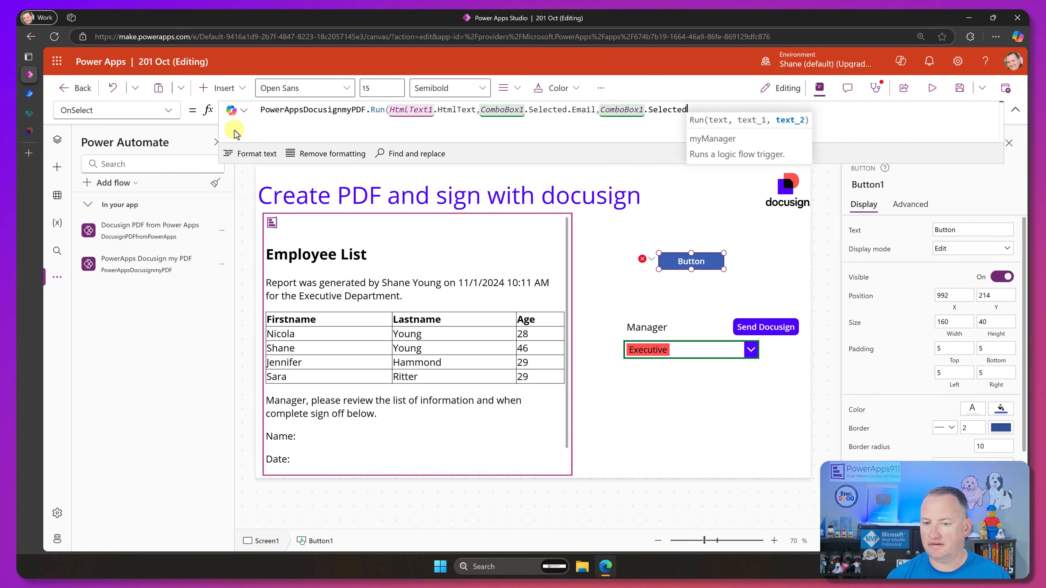
type(".")
key("Down")
key("Down")
key("Tab")
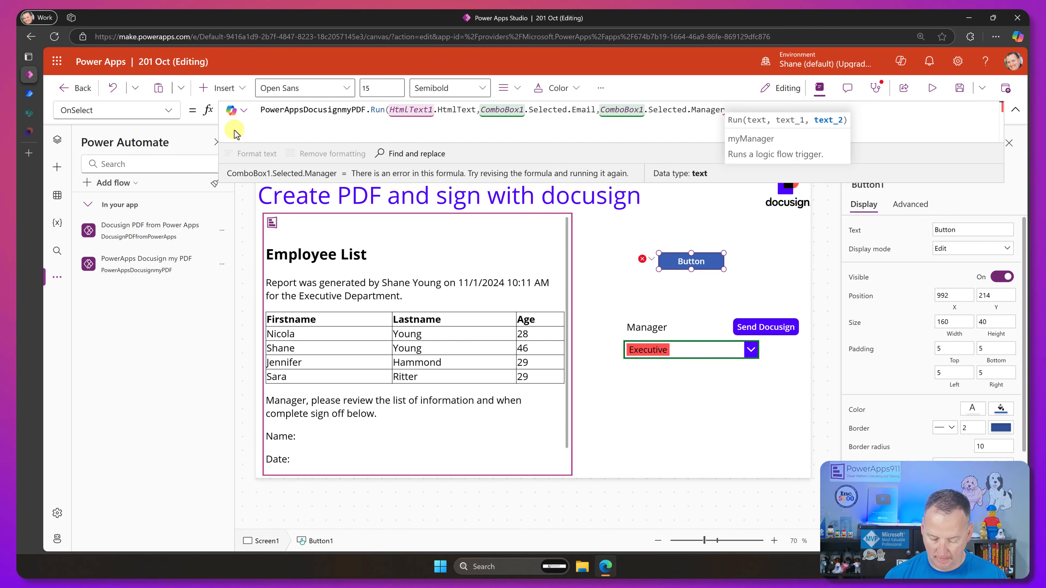
type(")")
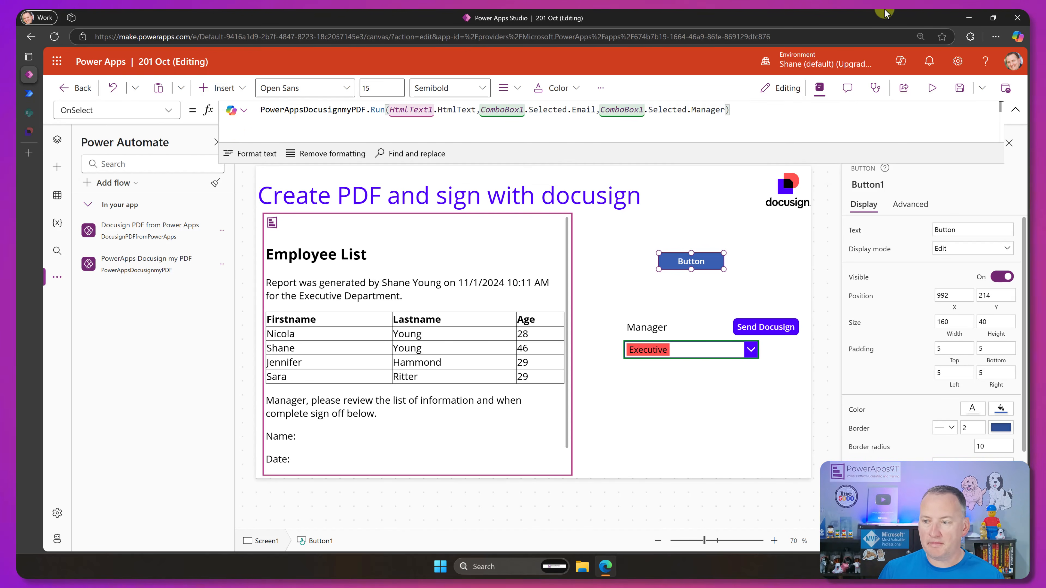
Preview the app to run the flow, and open the document from the "Sign the employee list" email in Outlook
left_click(932, 88)
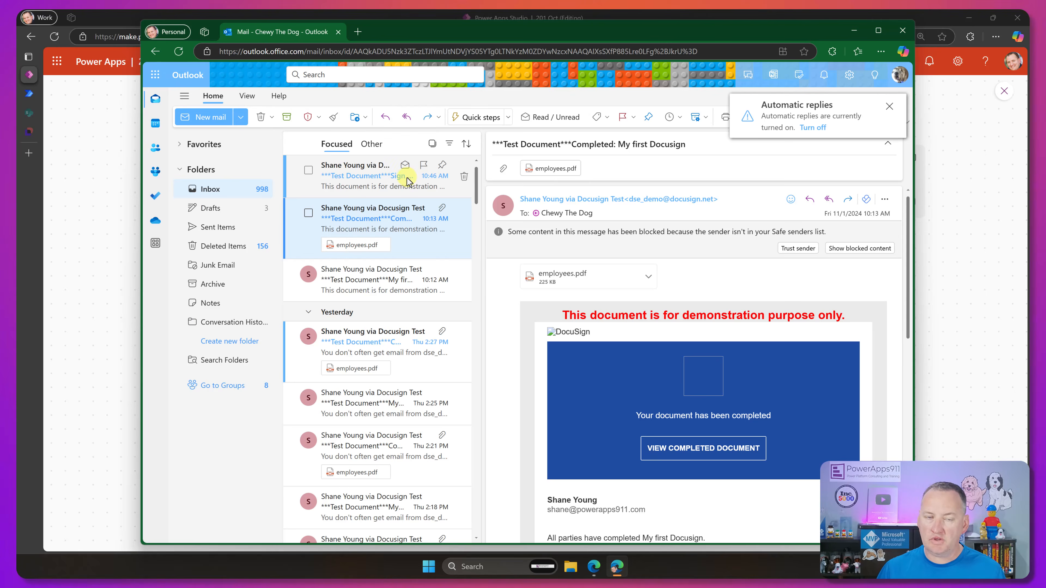
left_click(402, 175)
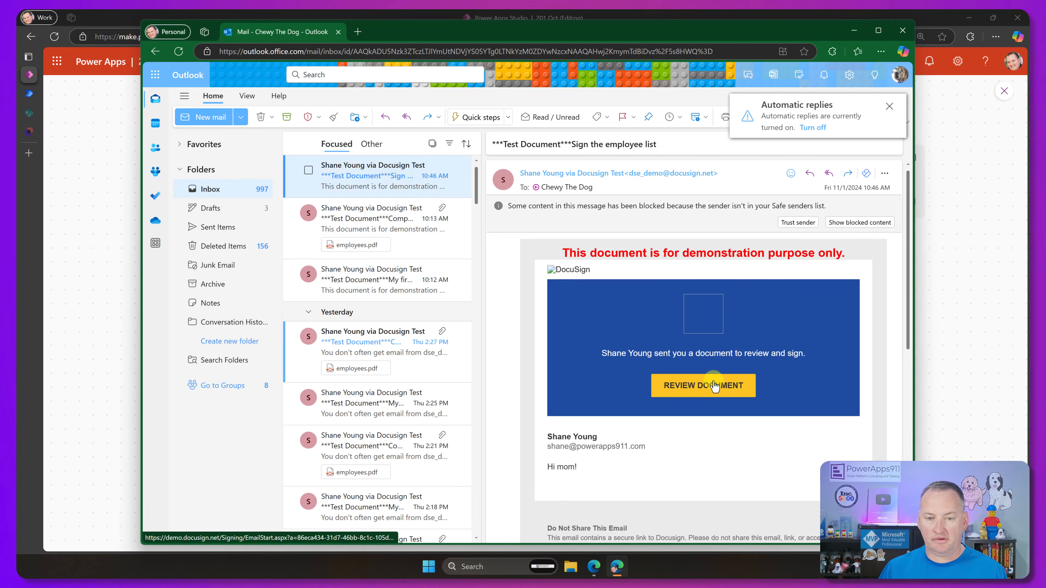
left_click(700, 384)
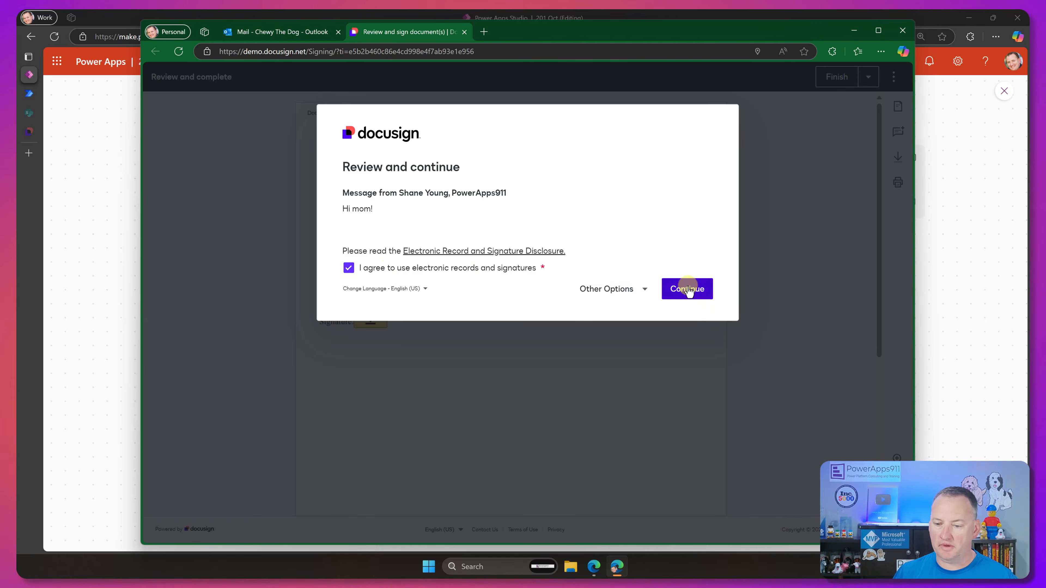
left_click(687, 290)
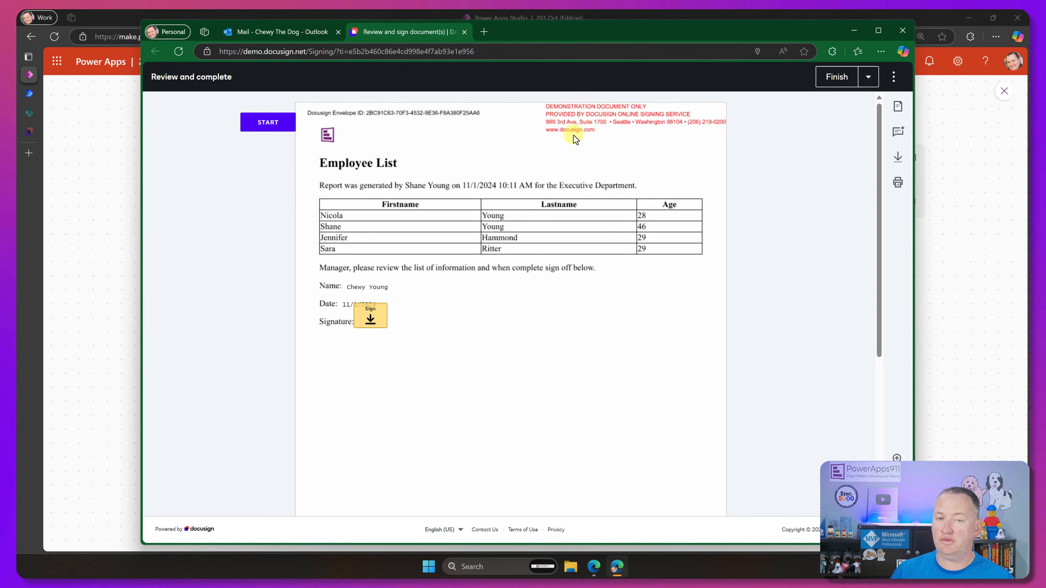
Sign the Employee List document at its Signature field and finish the Docusign signing
left_click(370, 318)
left_click(354, 356)
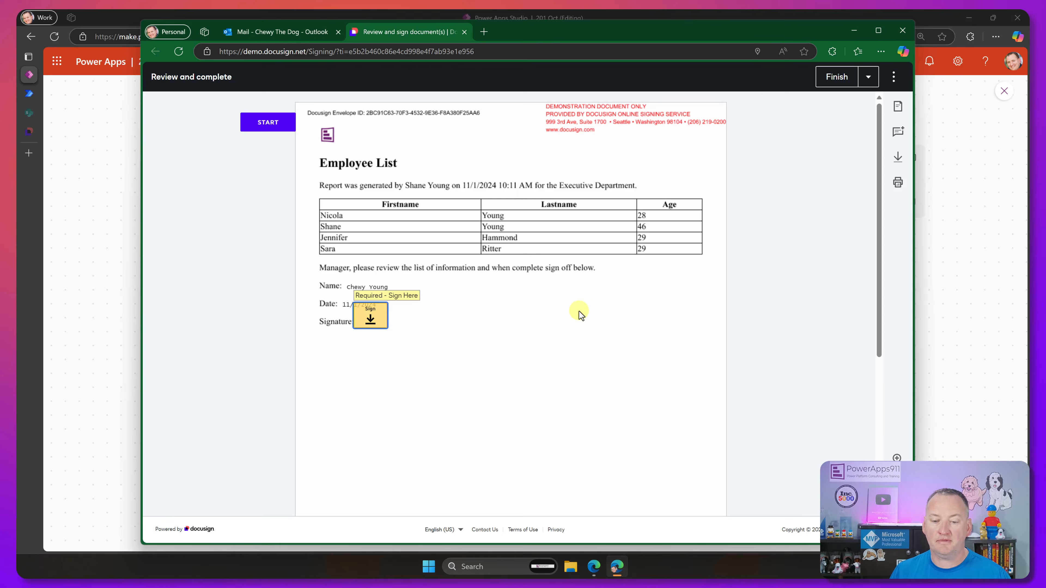
left_click(665, 482)
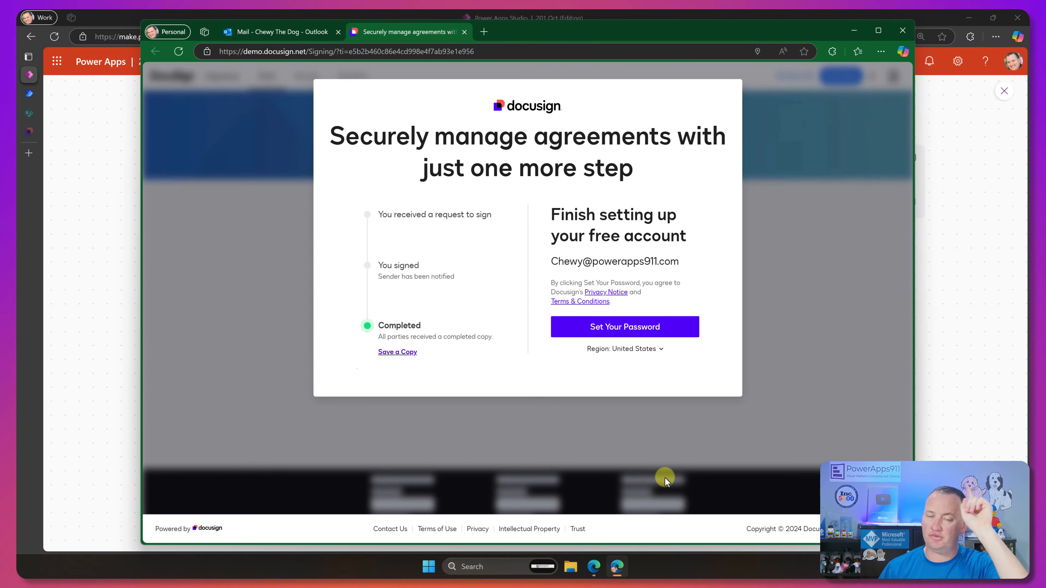
Close the Docusign page, return to Power Apps Studio and leave the app preview
left_click(464, 32)
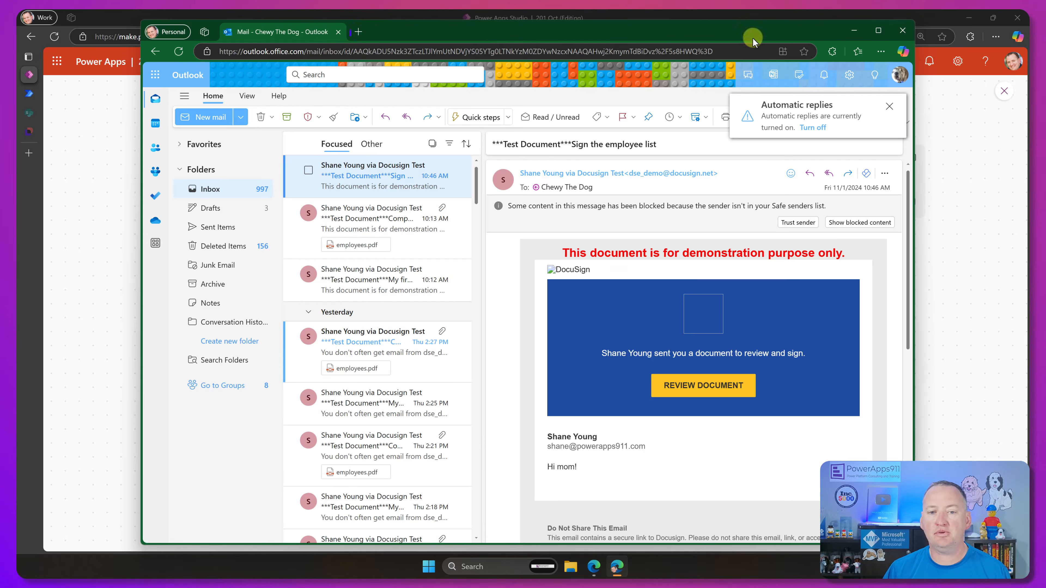
left_click(859, 29)
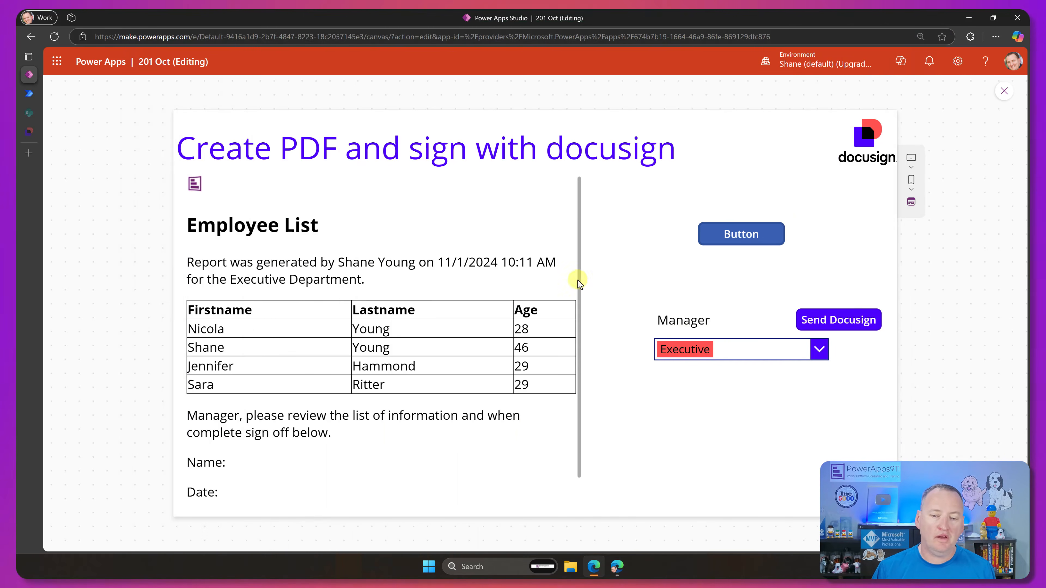
left_click(1004, 93)
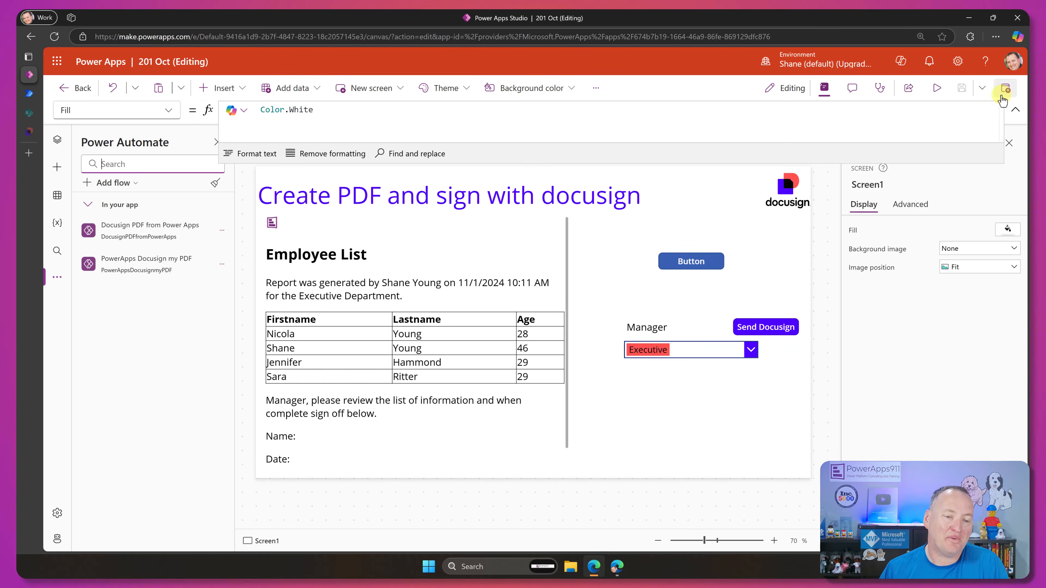
Switch to Power Automate and create a blank automated cloud flow, skipping the name and trigger choice
left_click(27, 92)
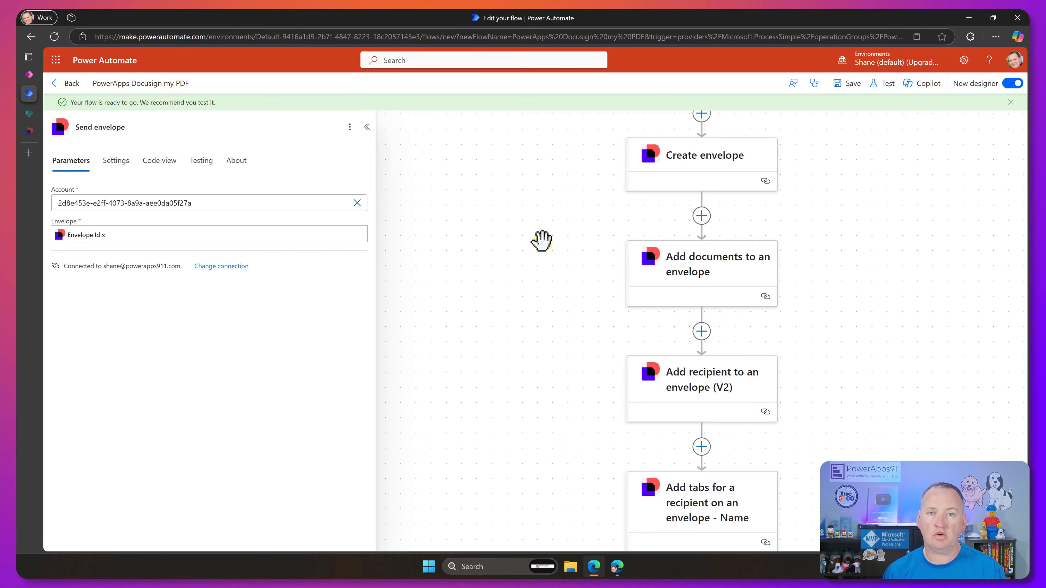
left_click(62, 89)
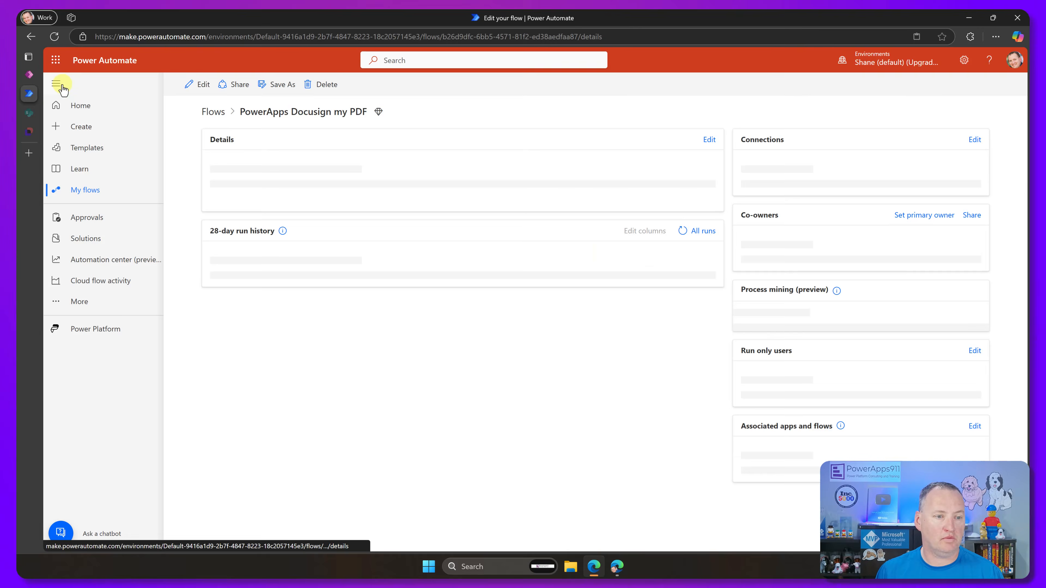
left_click(103, 131)
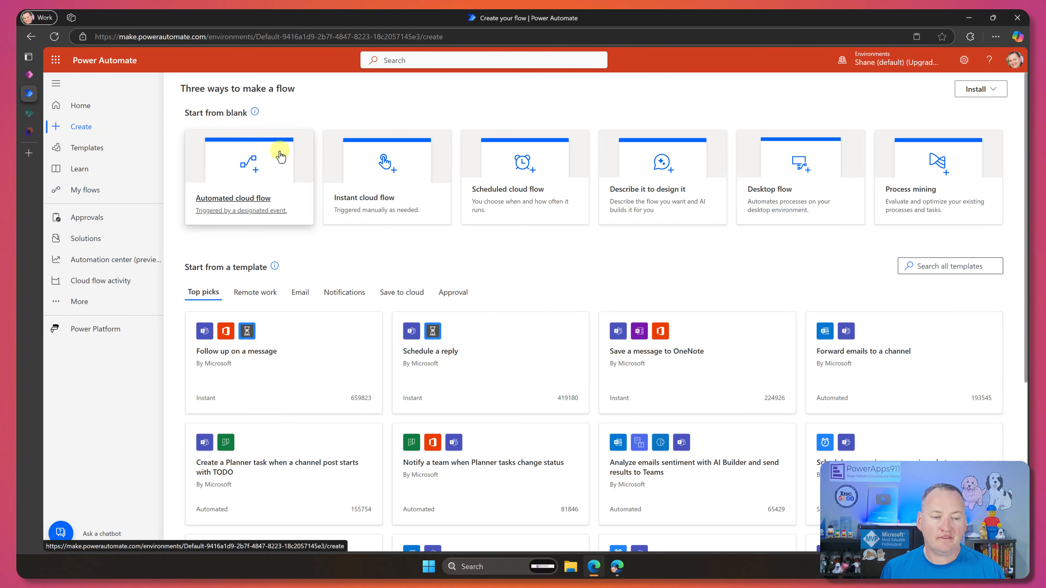
left_click(266, 177)
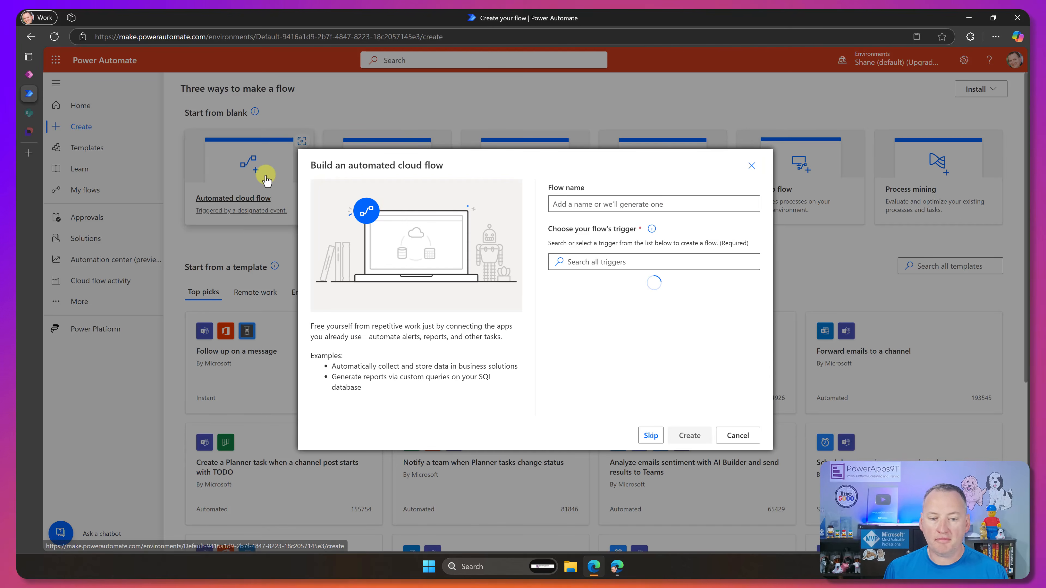
left_click(651, 436)
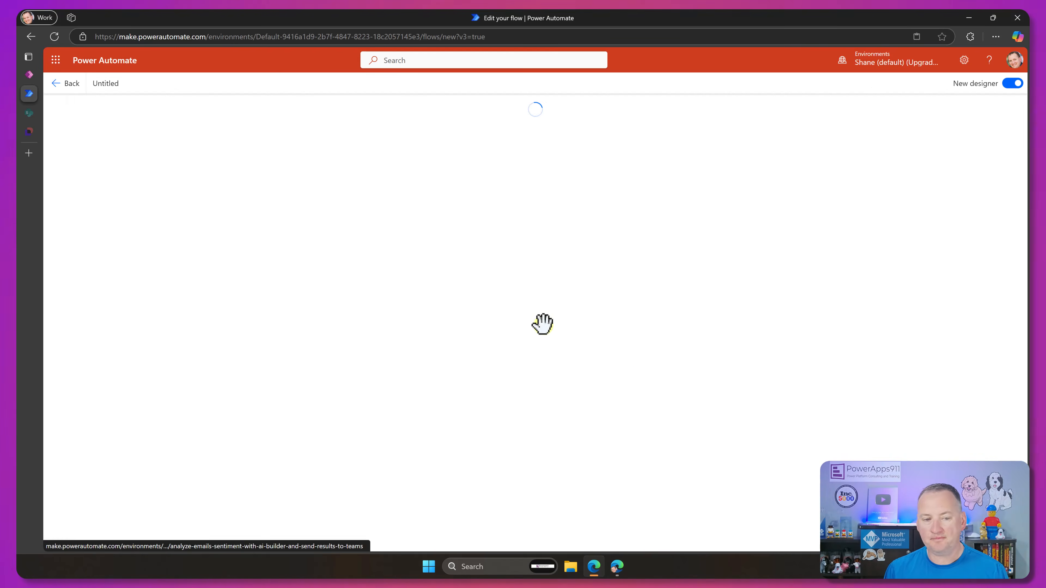
Add the Docusign Demo trigger "When an envelope status changes (Connect) (V3)" to the flow
left_click(537, 314)
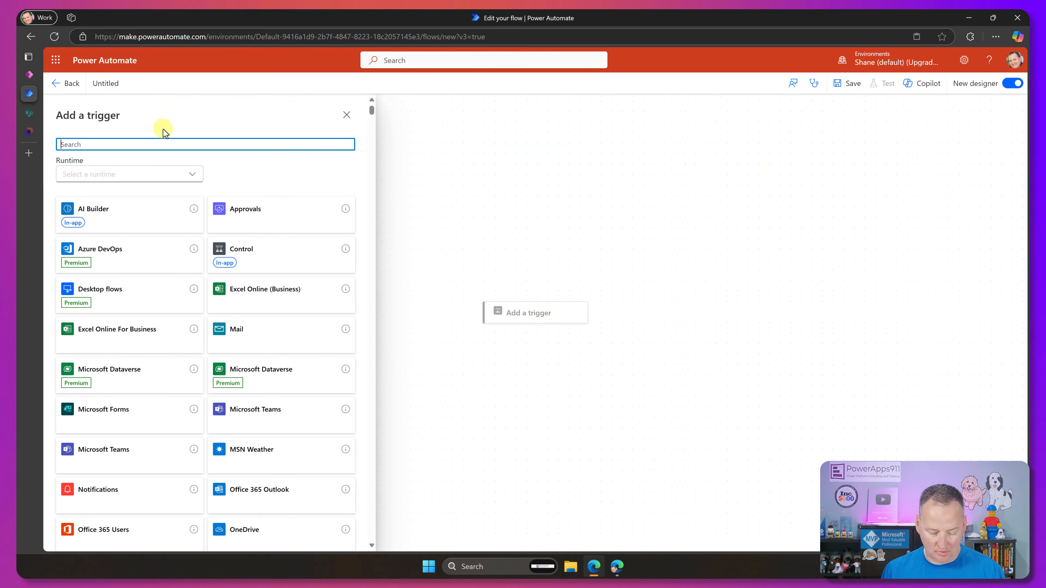
type("docusign")
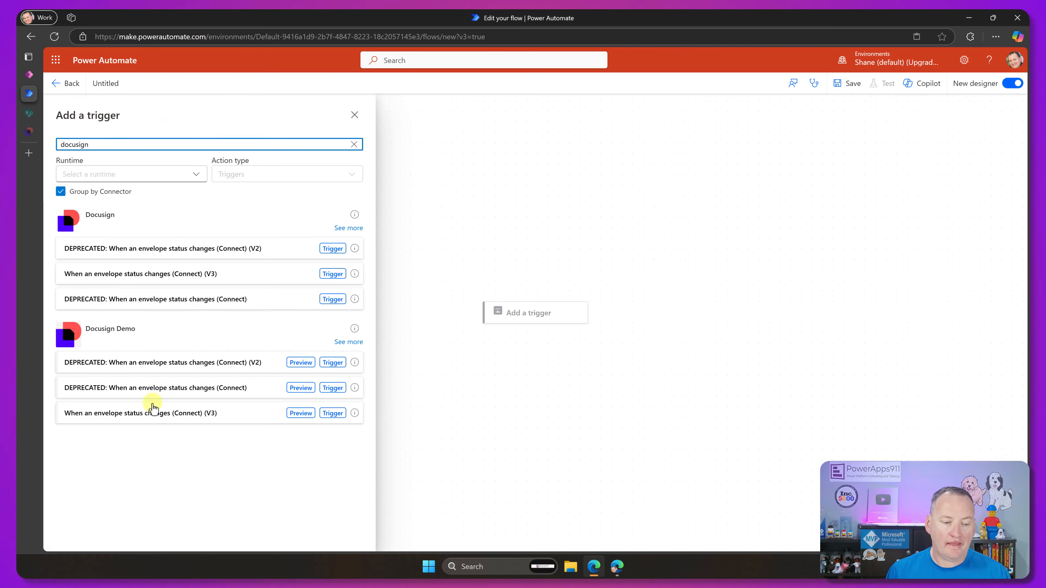
left_click(350, 343)
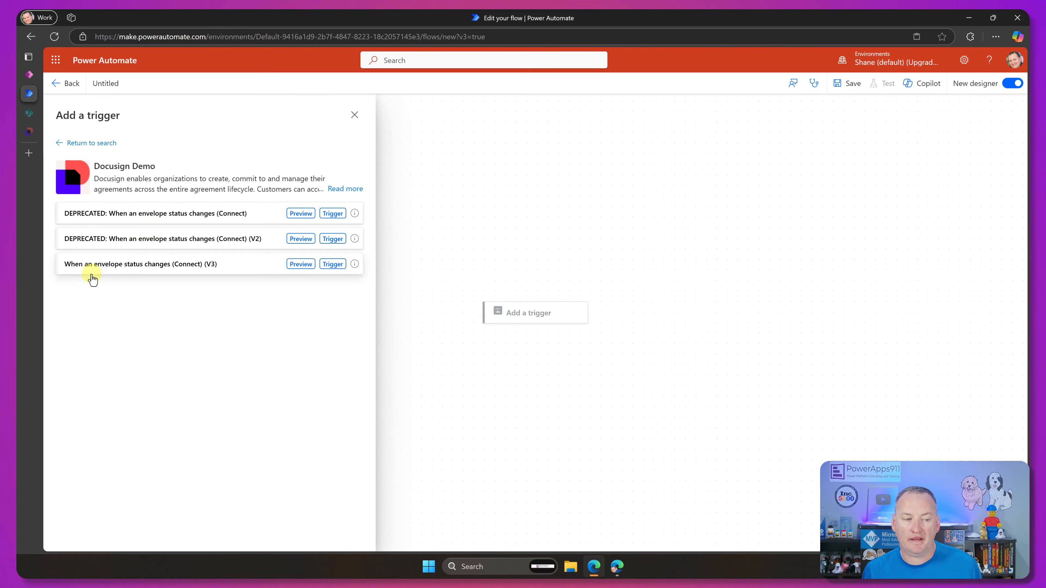
left_click(133, 272)
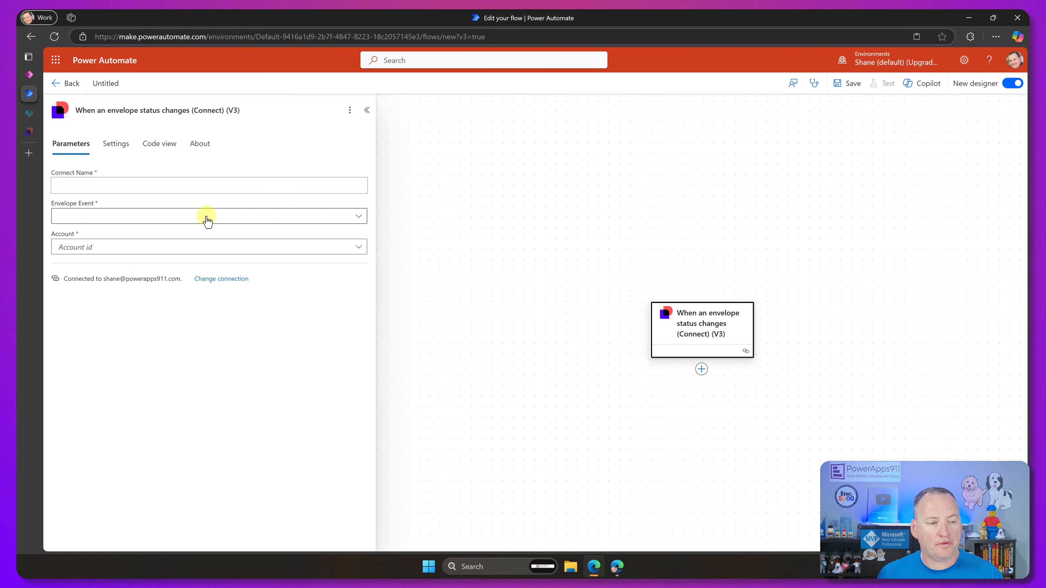
Configure the trigger with Connect Name "Tset", Envelope Event "envelope-completed" and Account PowerApps911
left_click(206, 217)
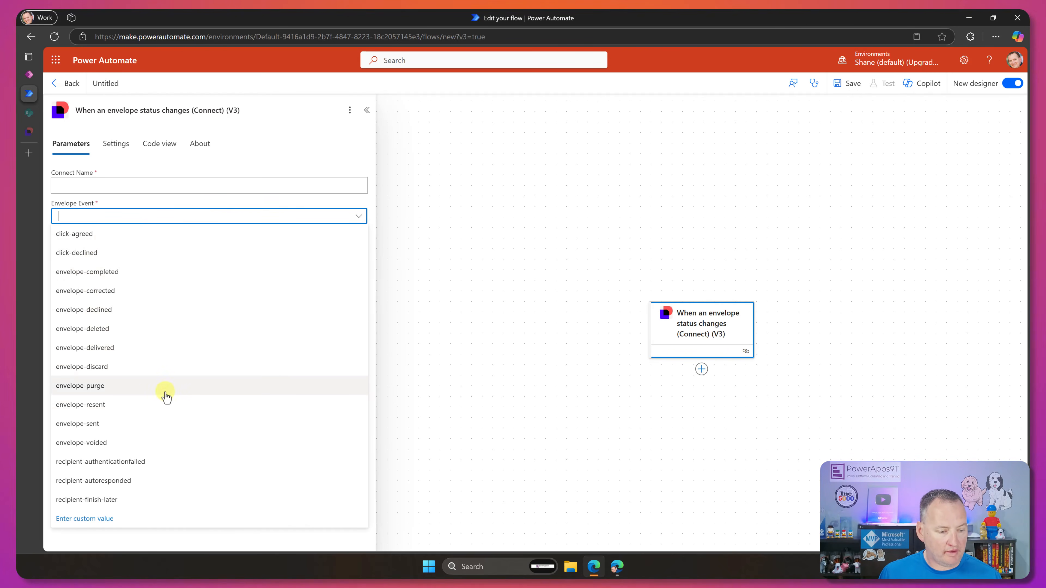
left_click(122, 272)
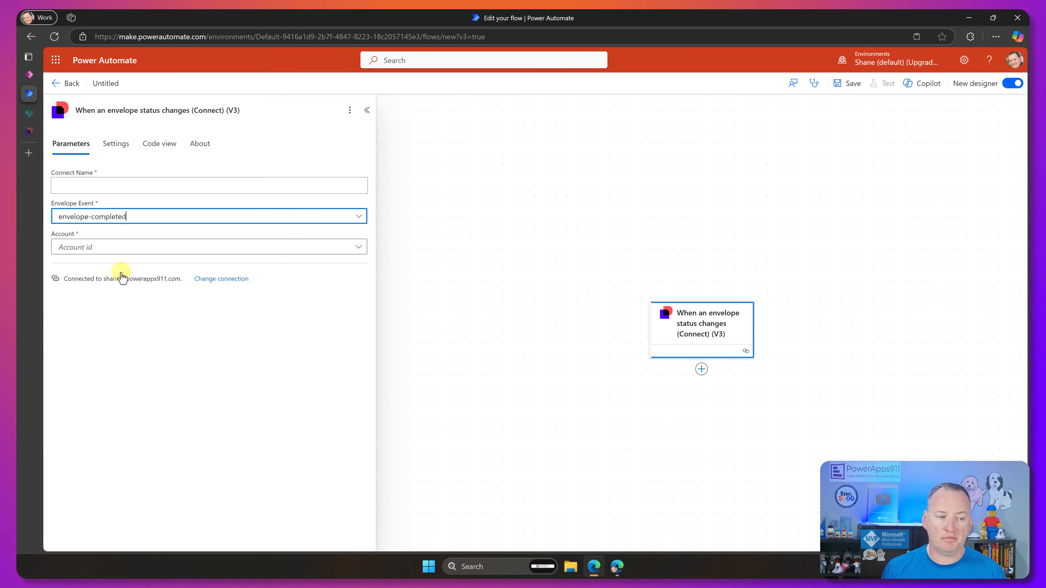
left_click(358, 247)
left_click(199, 267)
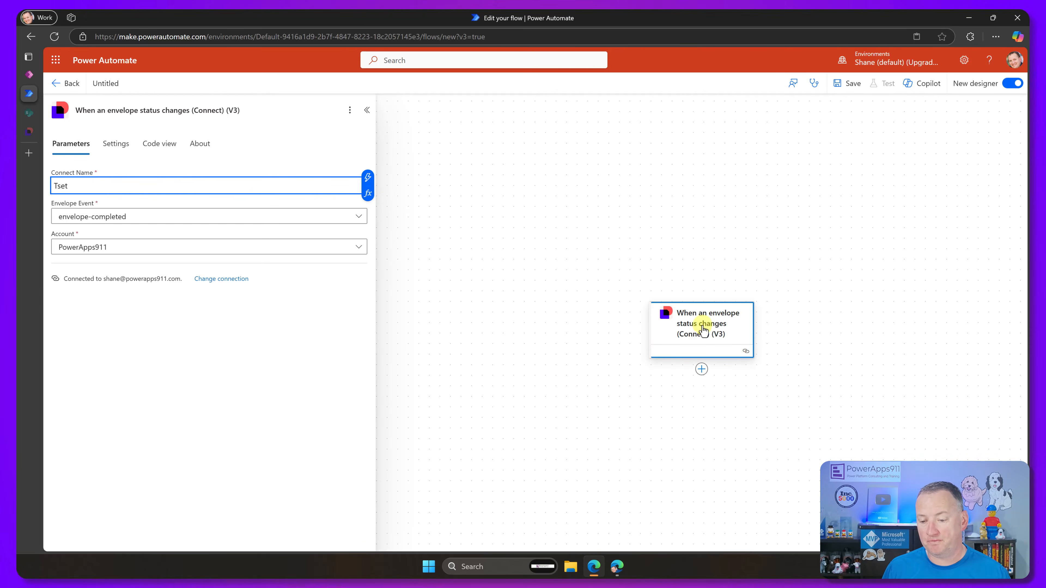
Add the Docusign Demo action "Get documents from an envelope" below the trigger
left_click(703, 370)
left_click(701, 370)
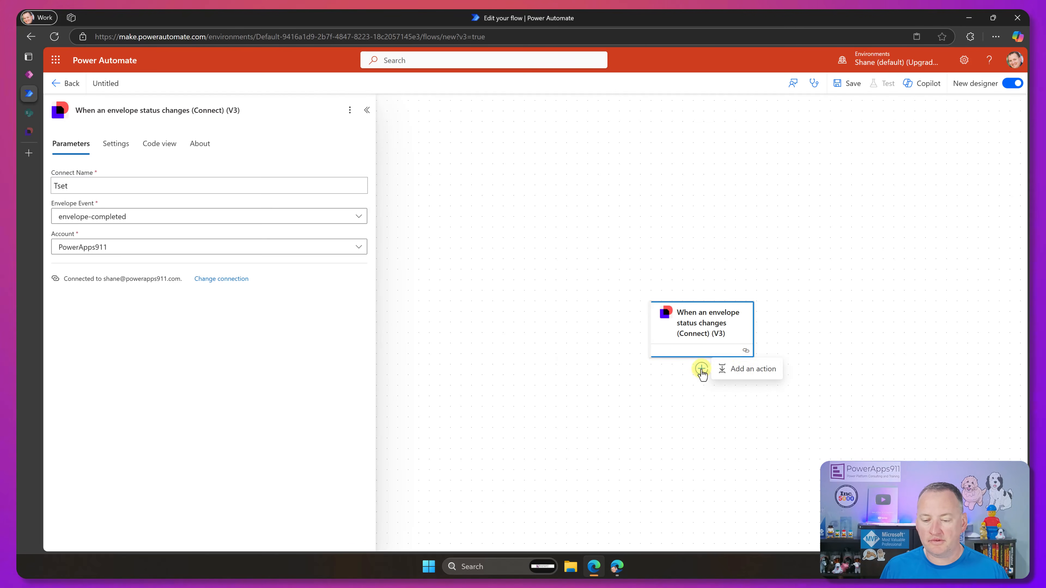
left_click(739, 369)
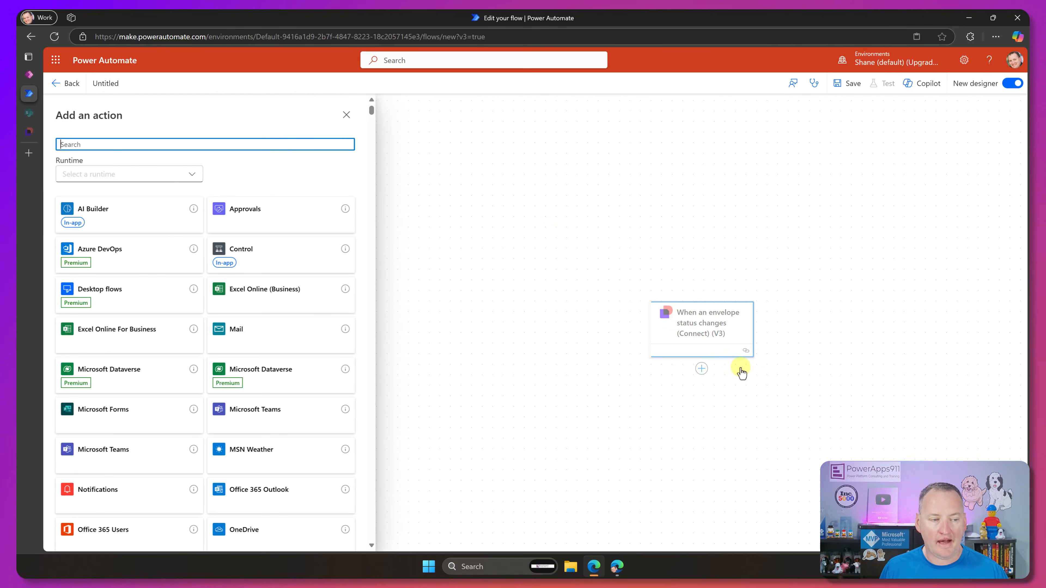
left_click(211, 143)
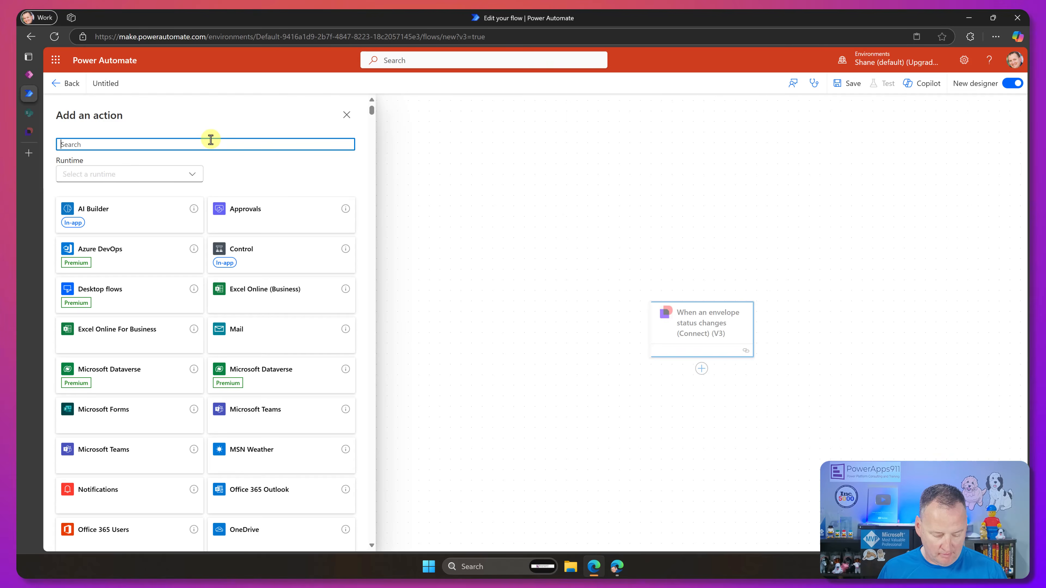
type("docusign")
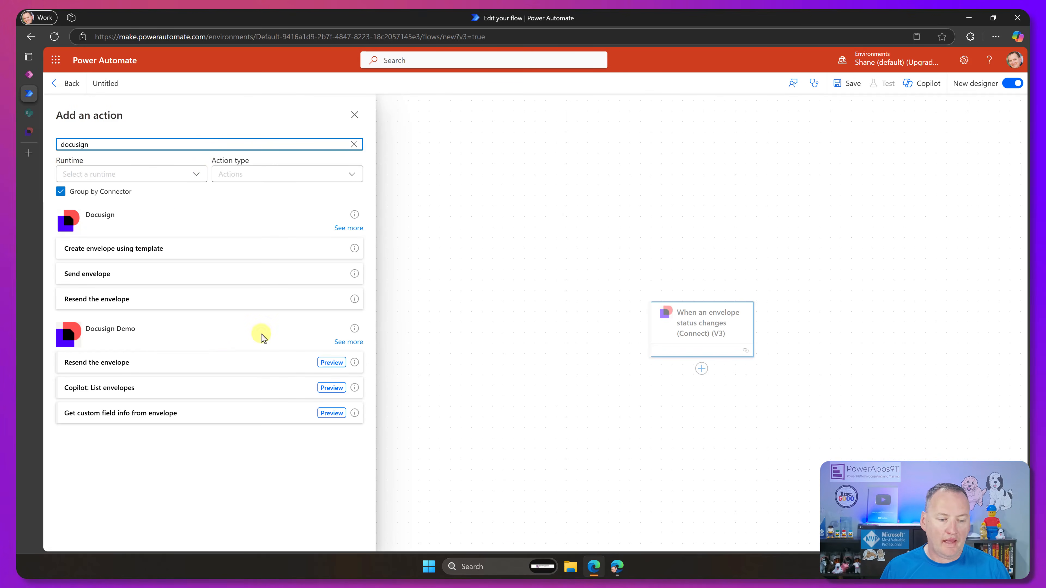
left_click(349, 342)
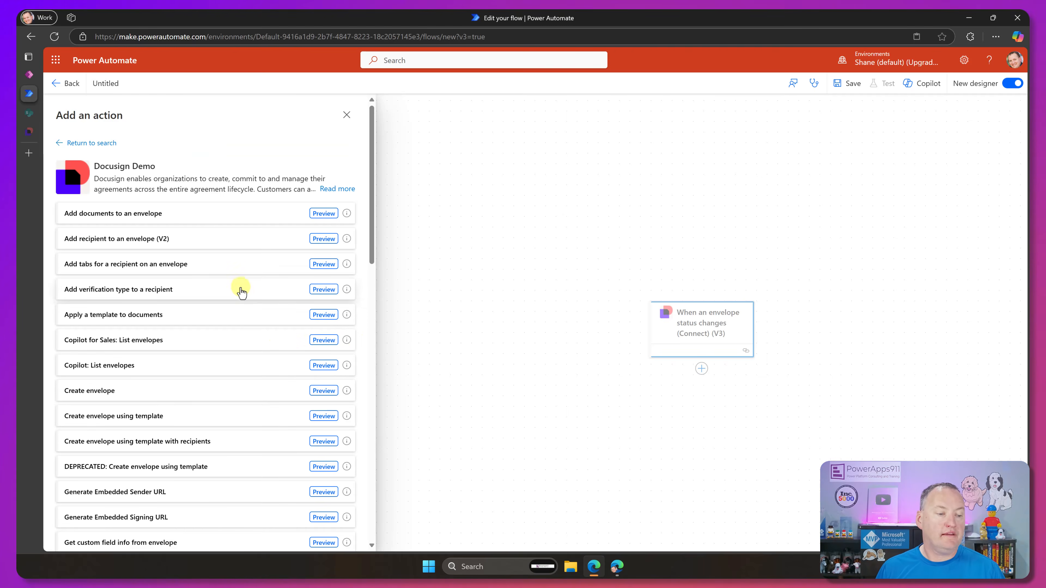
scroll(212, 304, "down", 5)
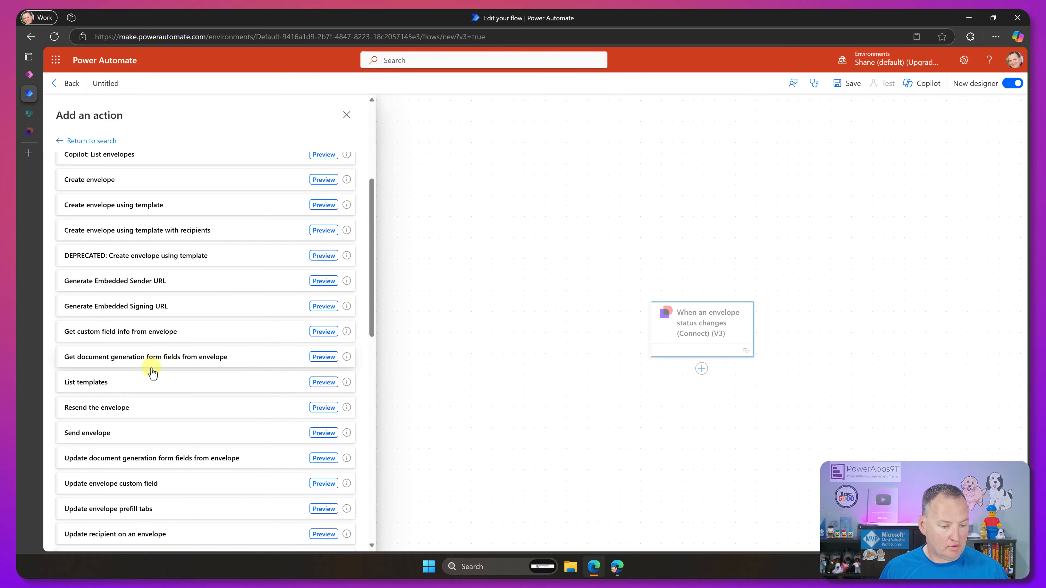
scroll(184, 370, "down", 9)
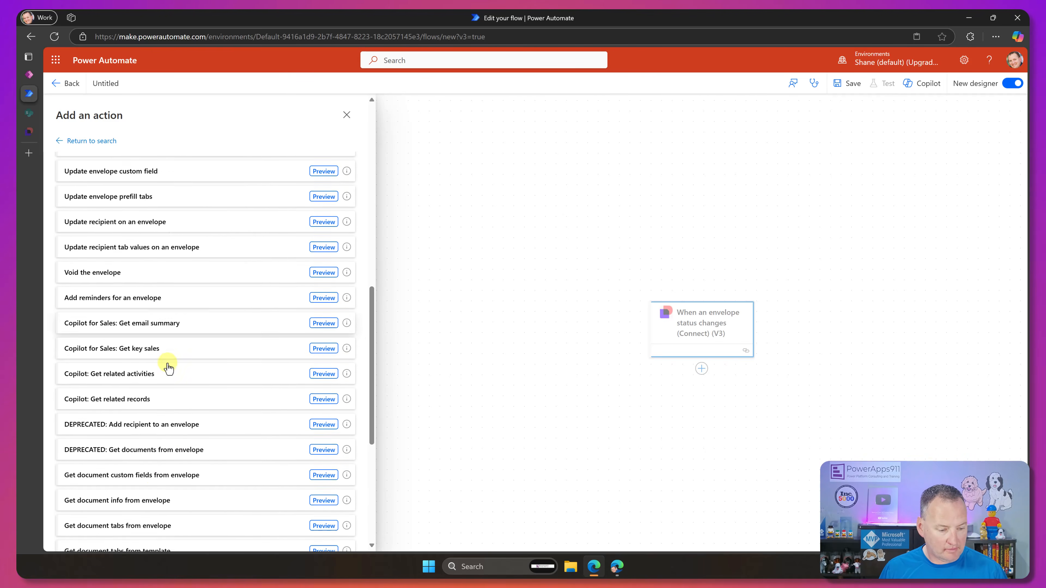
scroll(158, 420, "down", 1)
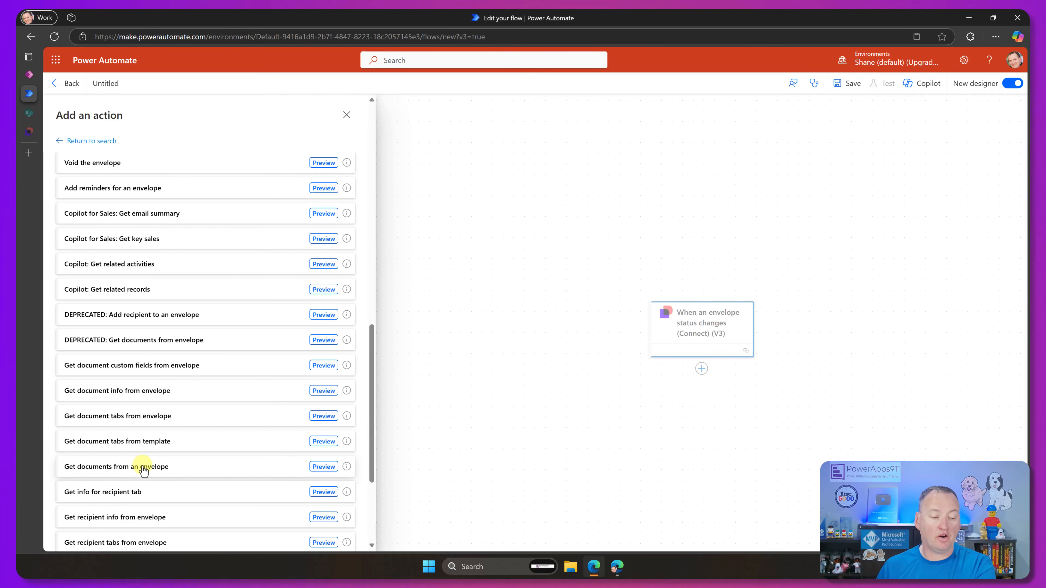
left_click(171, 470)
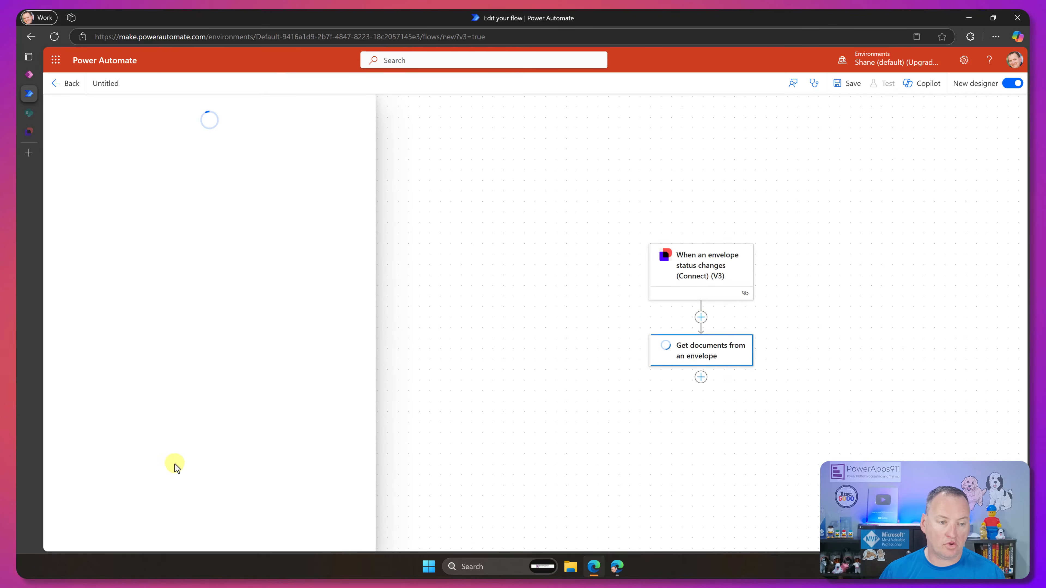
Set the action's account to PowerApps911, its envelope to the trigger's Envelope ID, and its output format to "Combined with COC : Get all documents as single pdf"
left_click(353, 187)
left_click(232, 203)
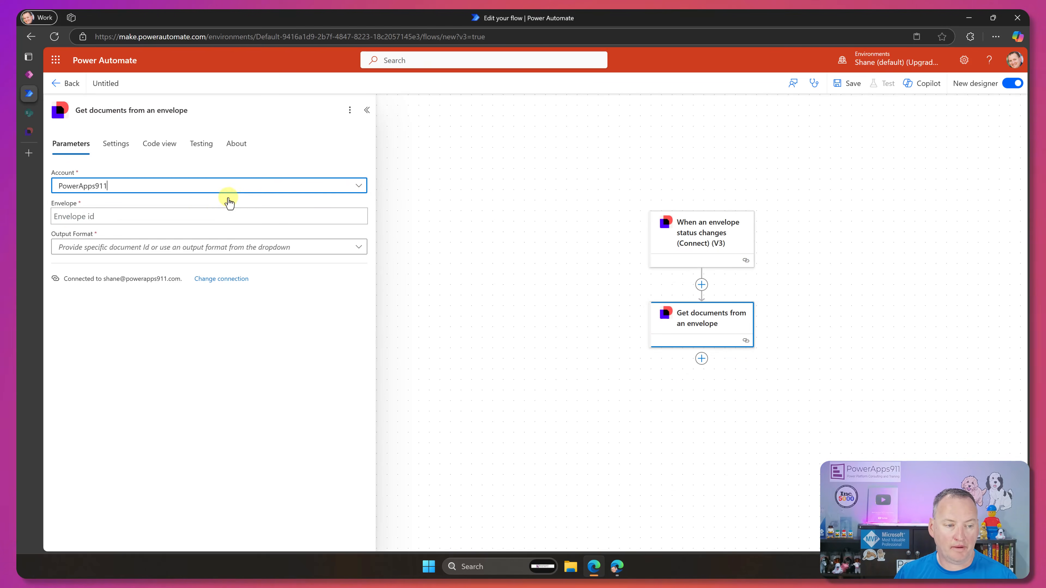
left_click(229, 214)
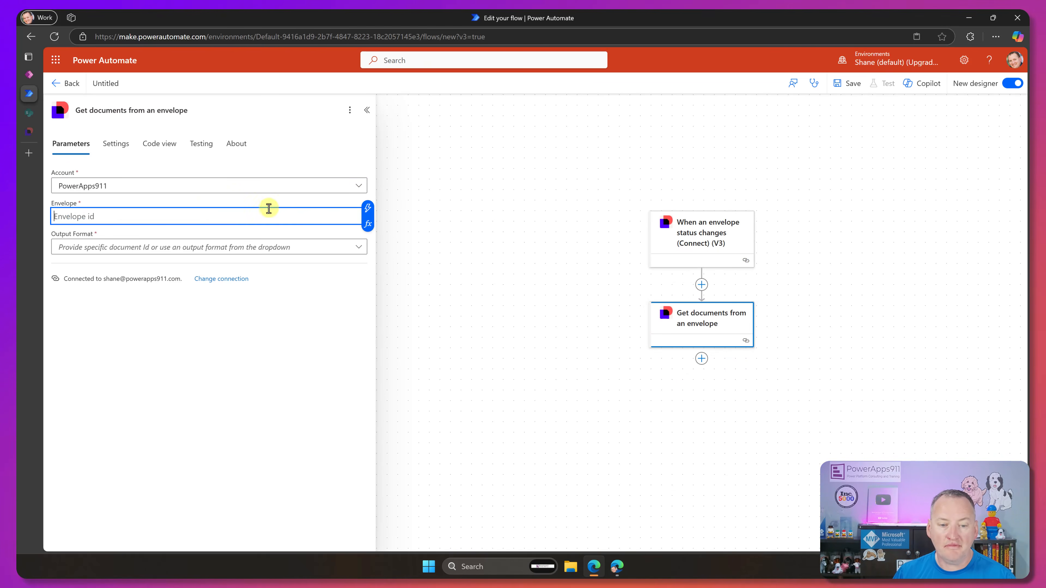
left_click(368, 207)
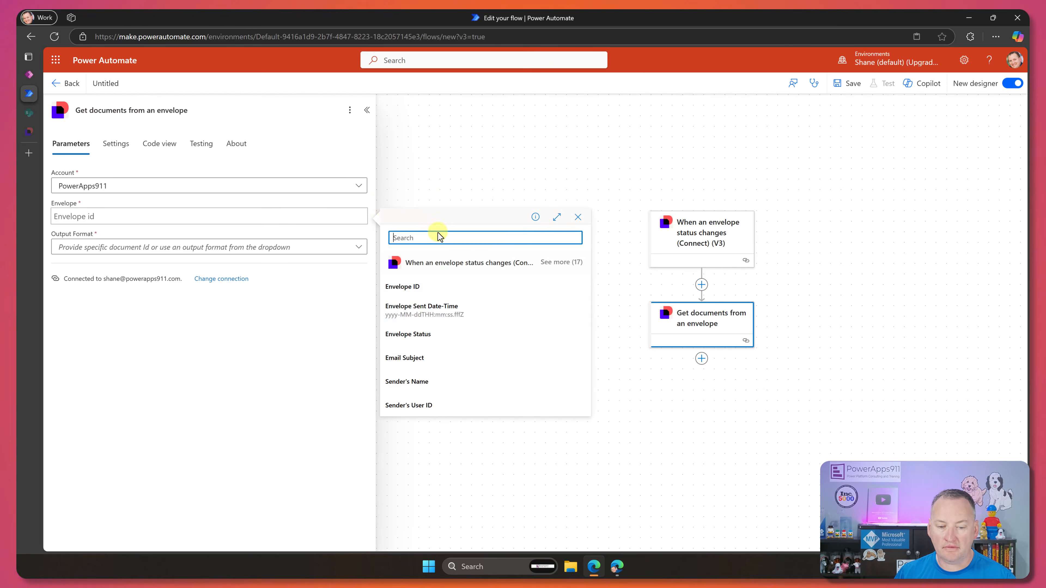
left_click(413, 291)
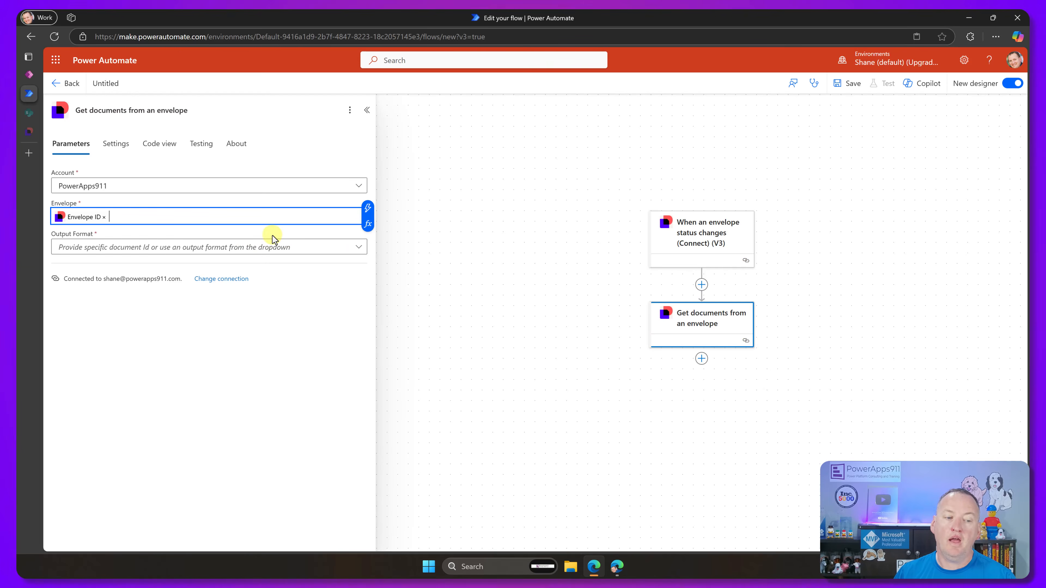
left_click(360, 247)
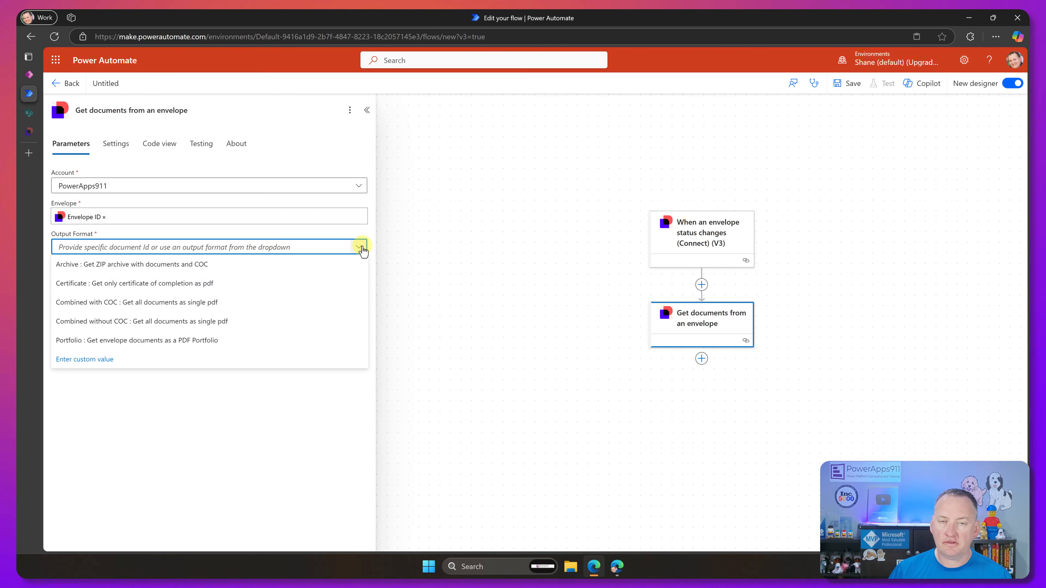
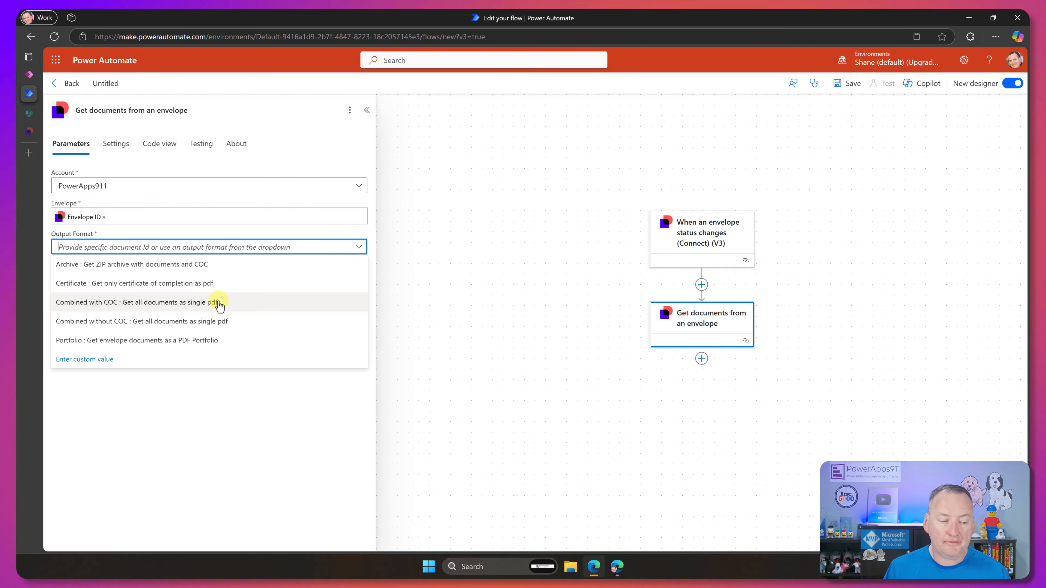
left_click(220, 305)
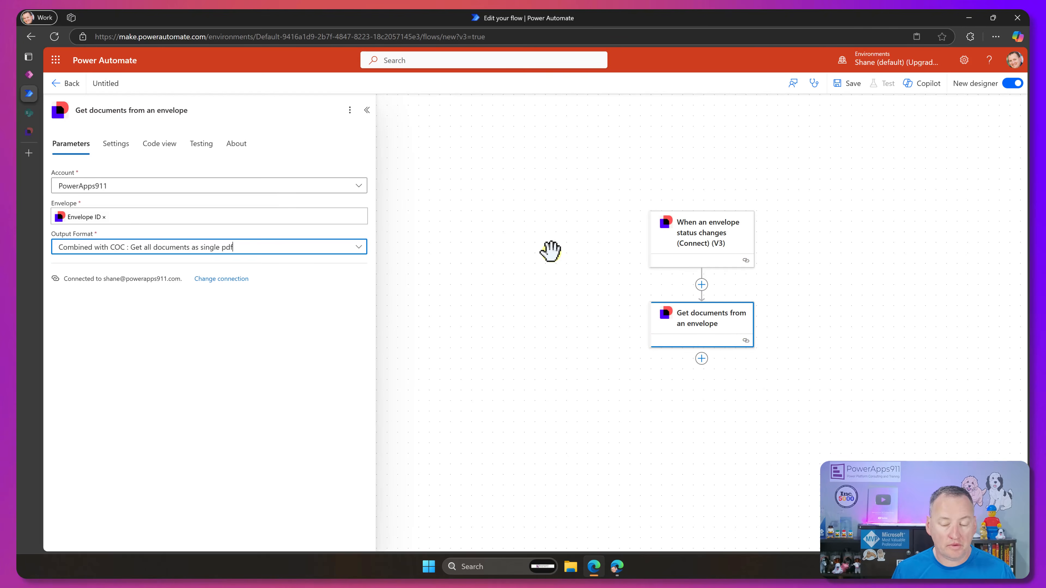
Add a SharePoint "Create file" action after "Get documents from an envelope"
left_click(701, 358)
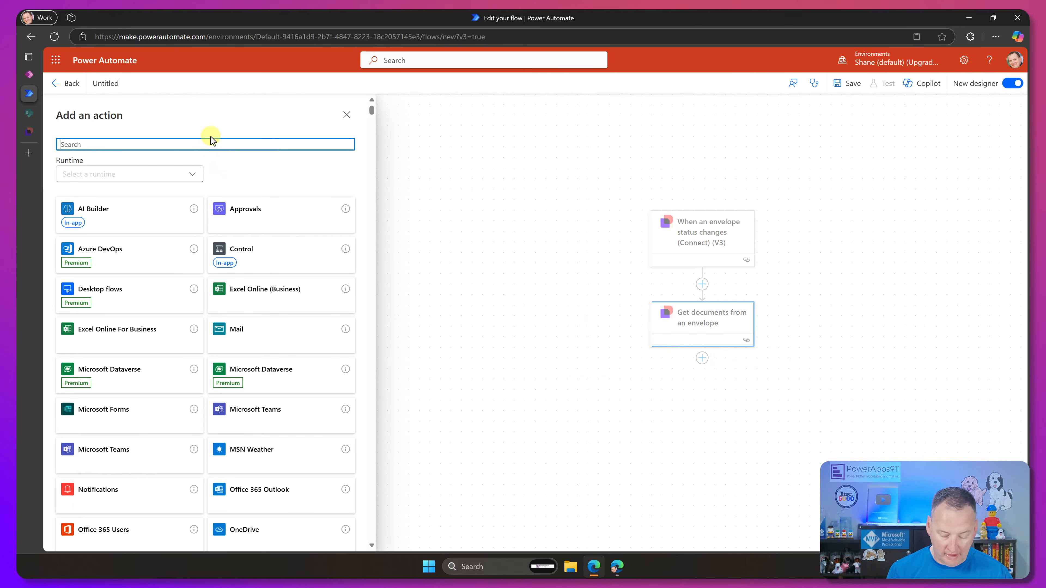
type("sharepoint")
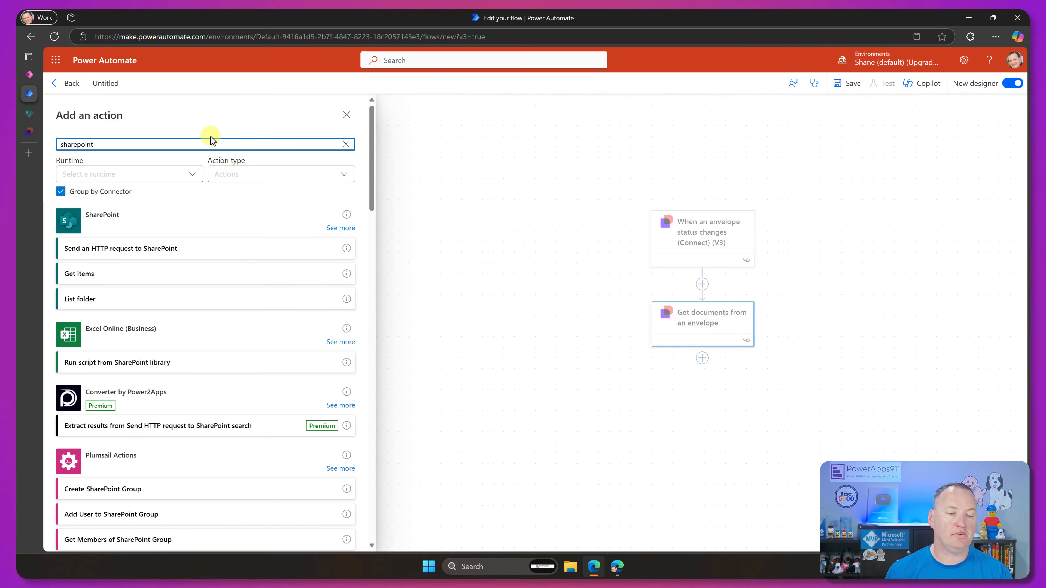
left_click(340, 228)
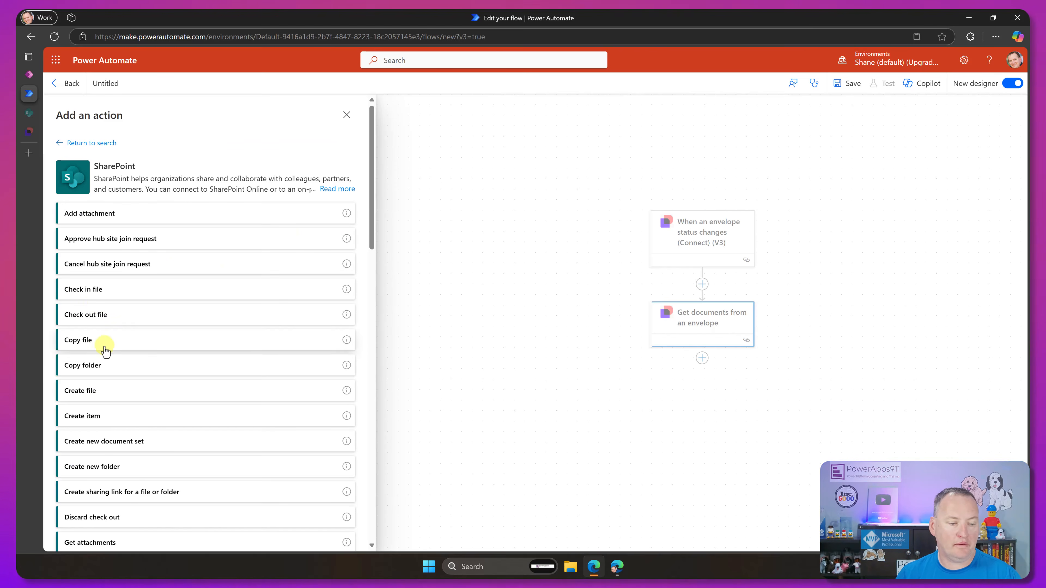
left_click(114, 396)
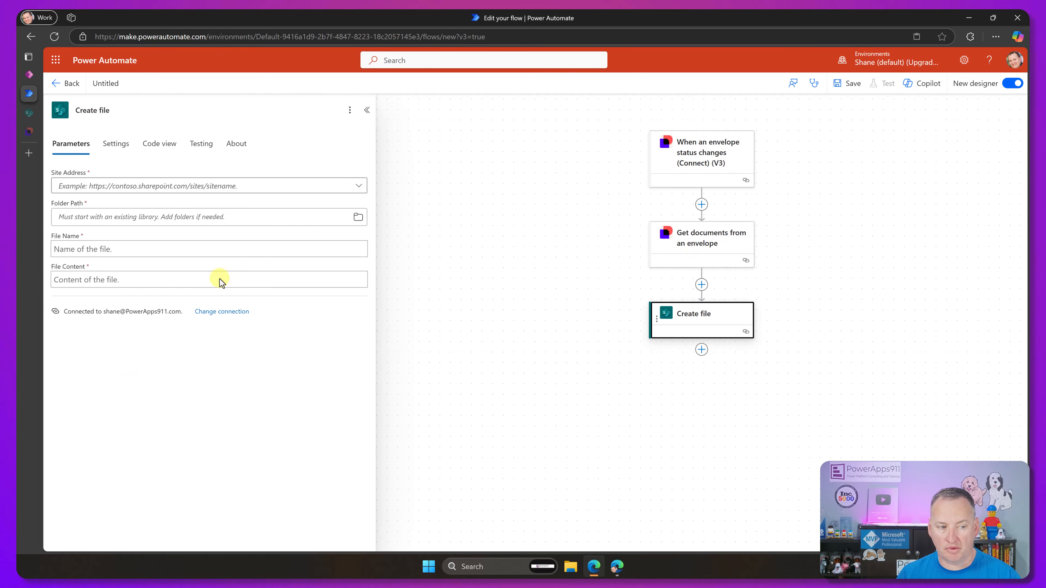
Set the Create file action's site address to PowerApps Videos and its folder path to /Shared Documents
left_click(358, 188)
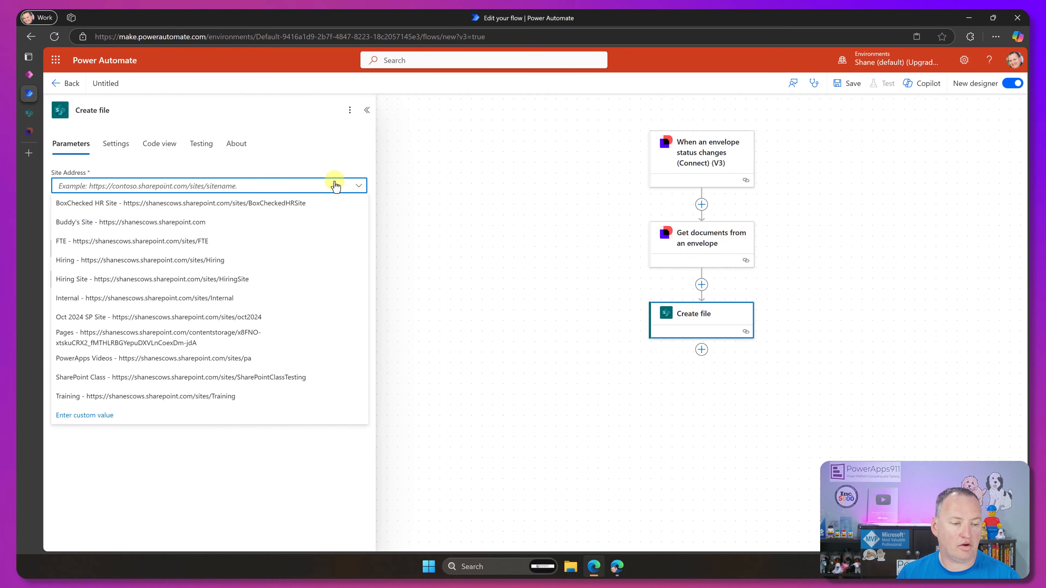
left_click(144, 357)
left_click(358, 219)
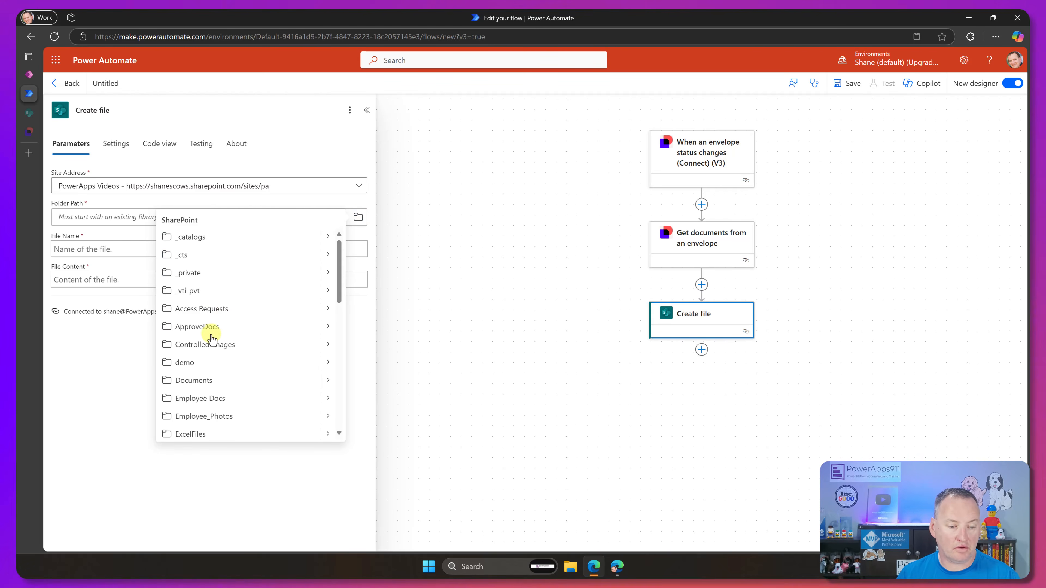
scroll(231, 389, "down", 5)
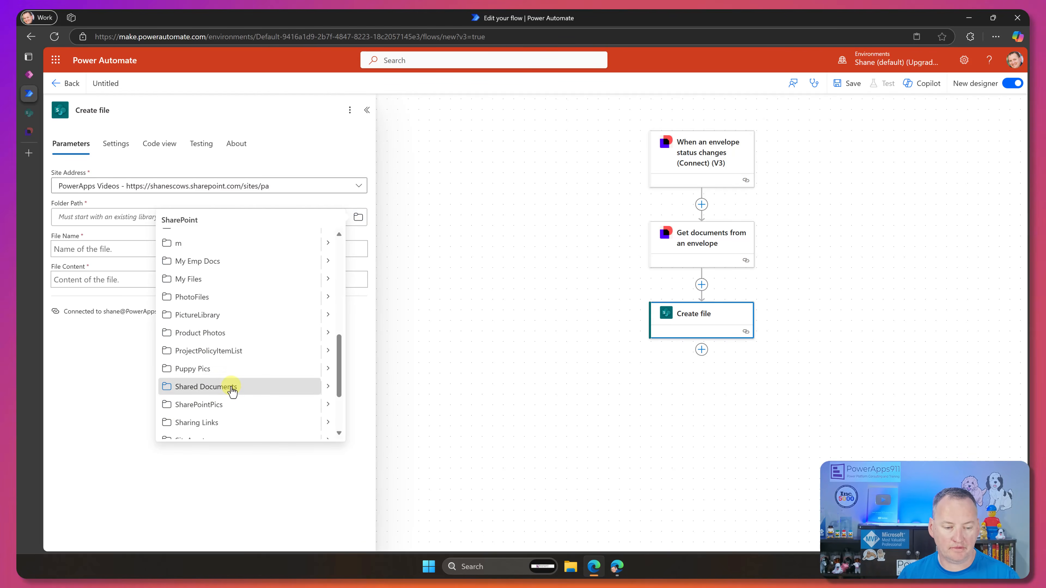
left_click(232, 390)
Set the Create file action's file name to VideoDS.pdf and its file content to File Content from "Get documents from an envelope"
left_click(173, 249)
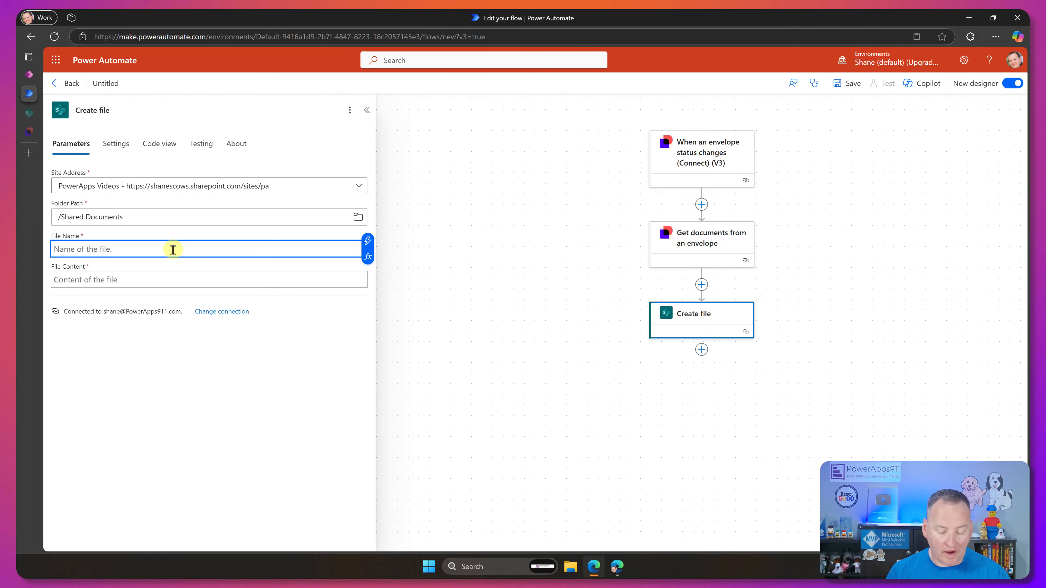
type("VideoD")
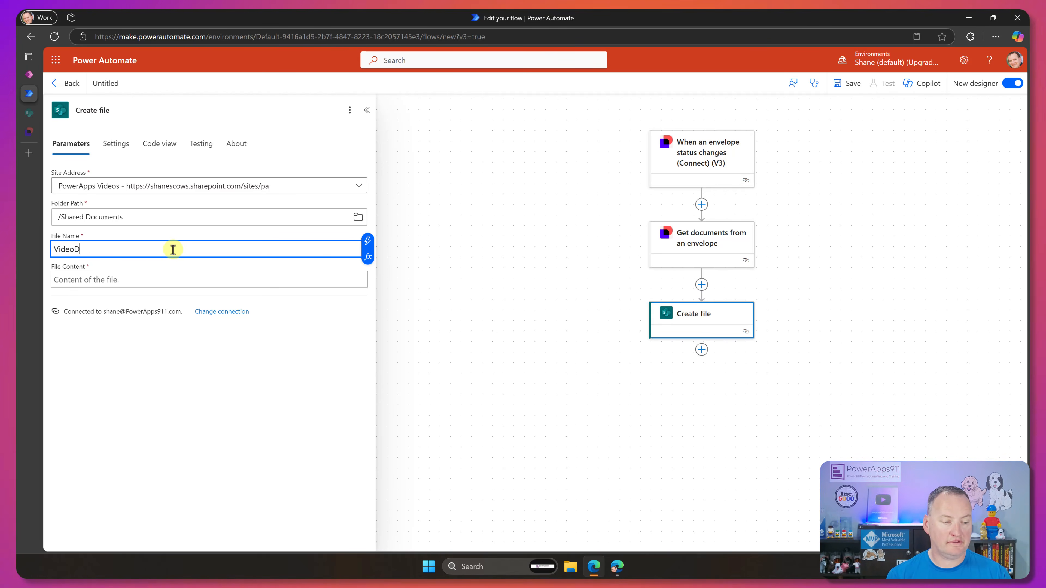
type("S.pdf")
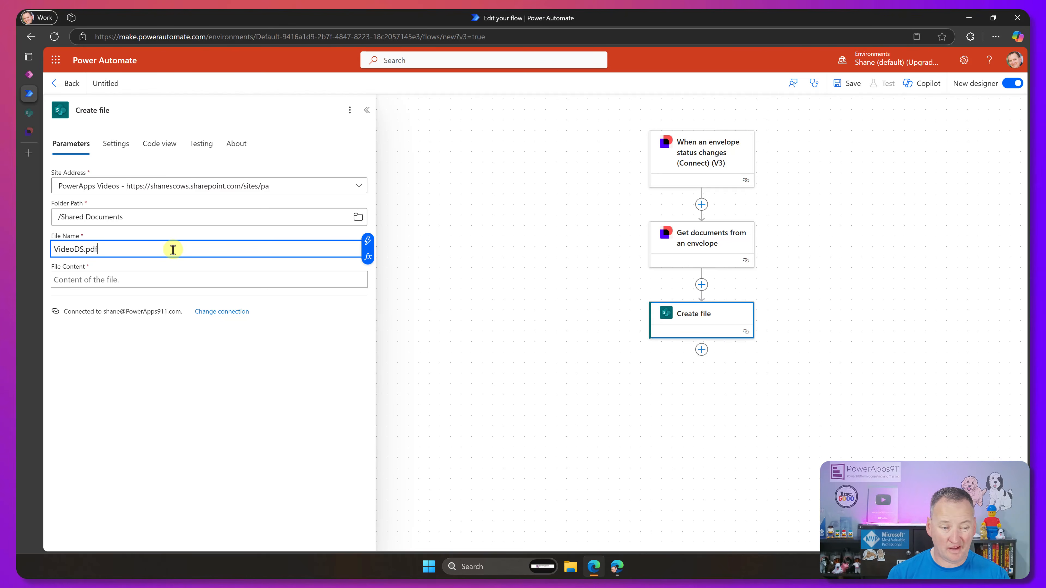
left_click(184, 282)
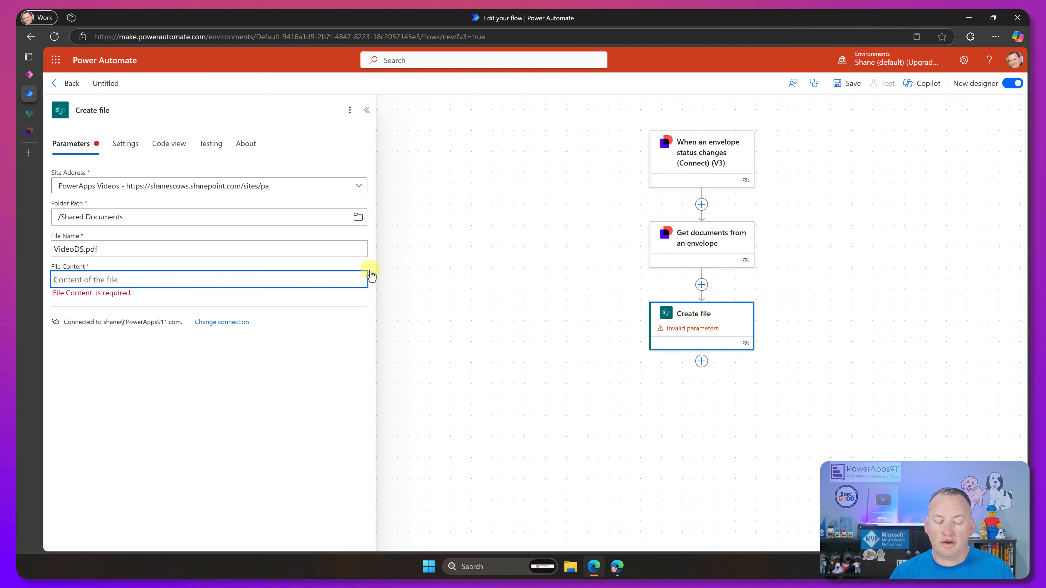
left_click(368, 271)
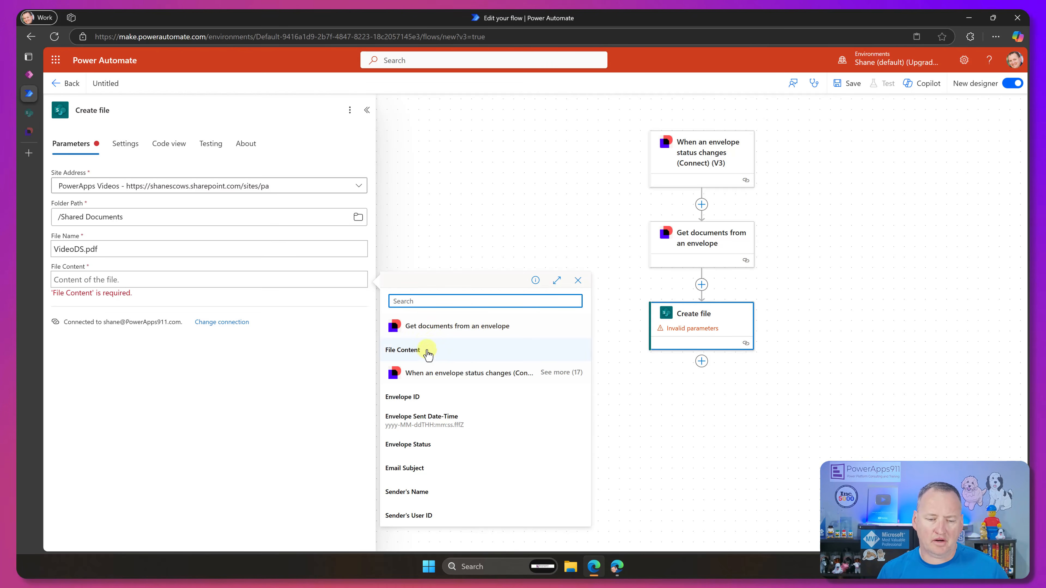
left_click(416, 349)
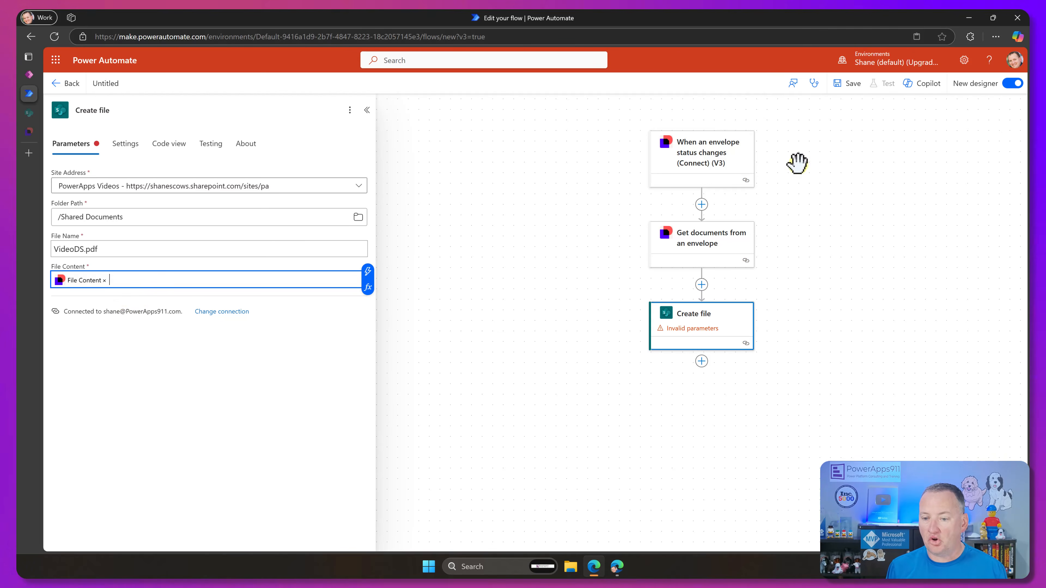
Name the flow "video Docusign SP PDF" and save it
left_click(108, 86)
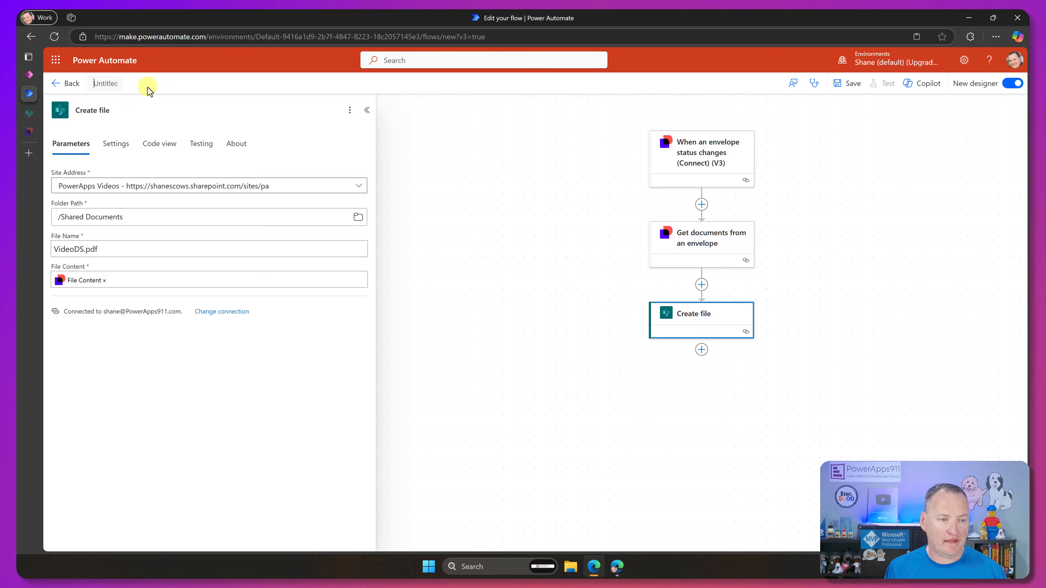
left_click(273, 105)
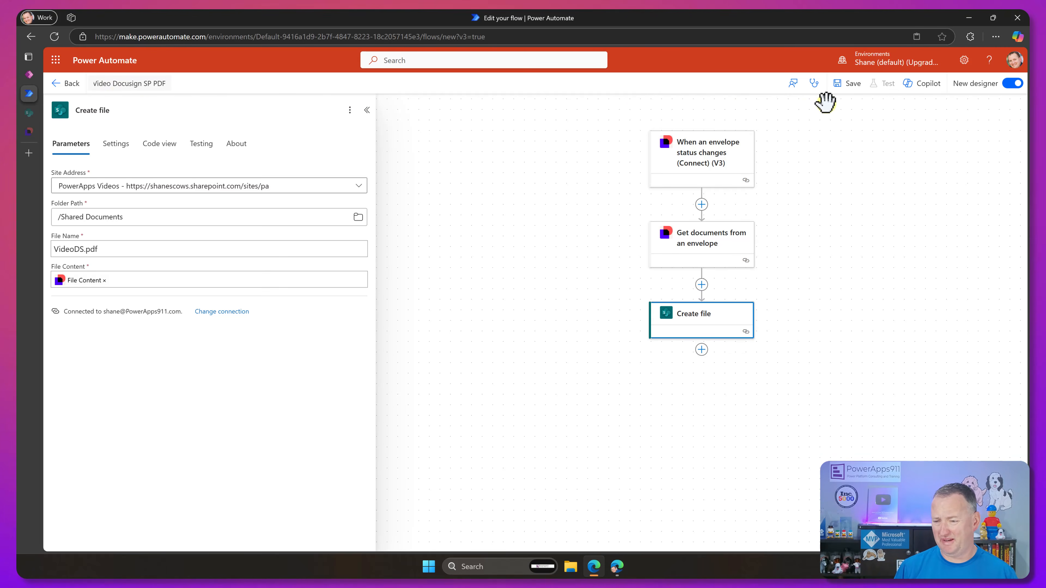
left_click(852, 85)
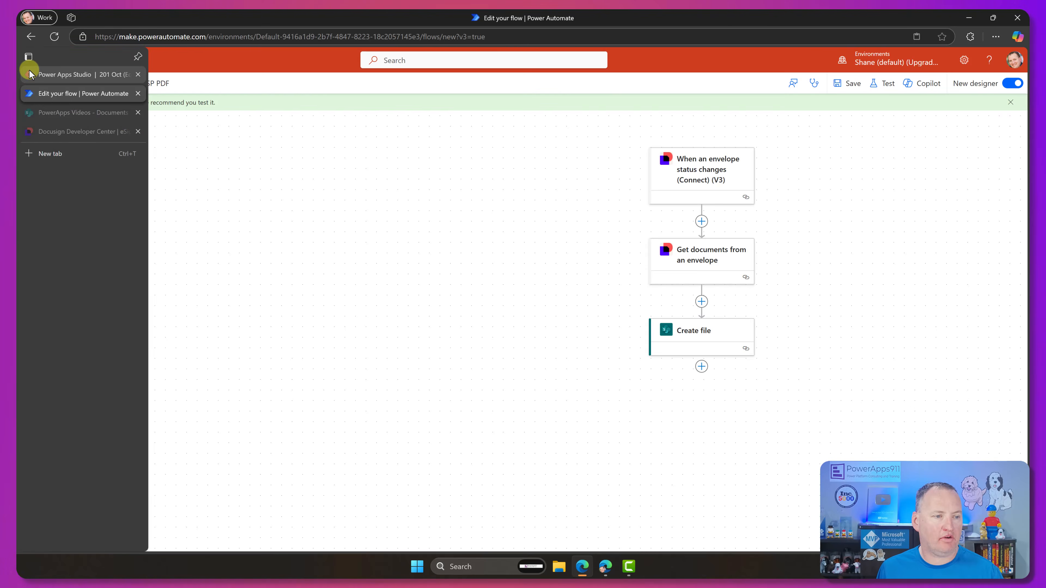
Switch to Power Apps, preview the app, choose the IT department, and send its employee report for signature with the control labelled Button
left_click(30, 74)
left_click(941, 87)
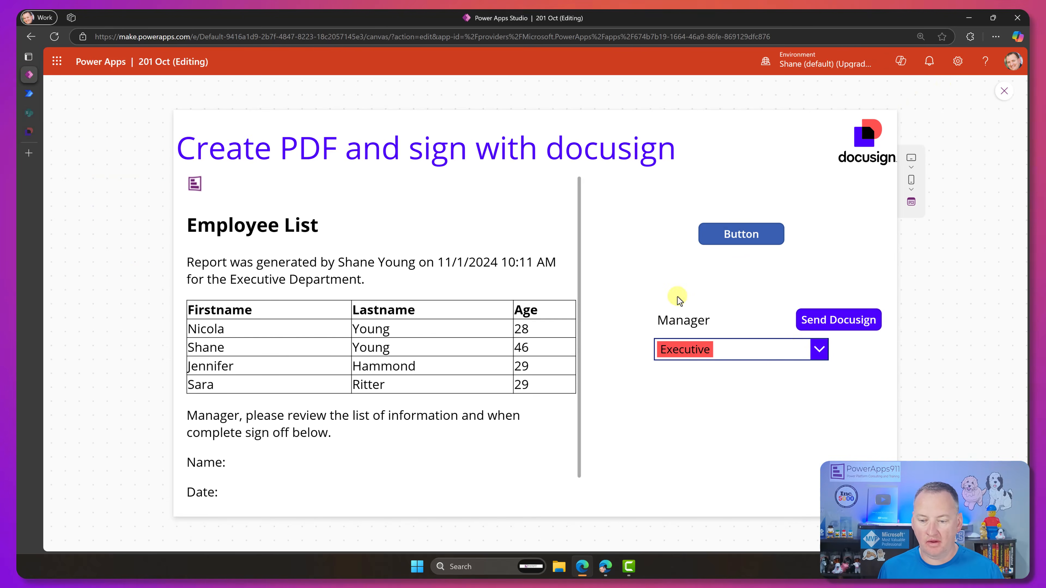
left_click(819, 354)
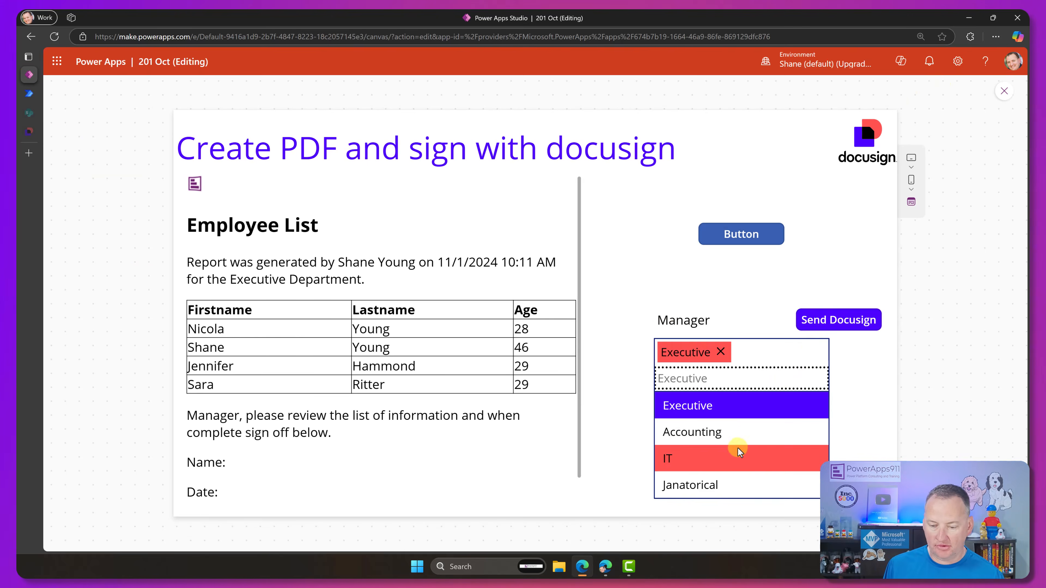
left_click(715, 484)
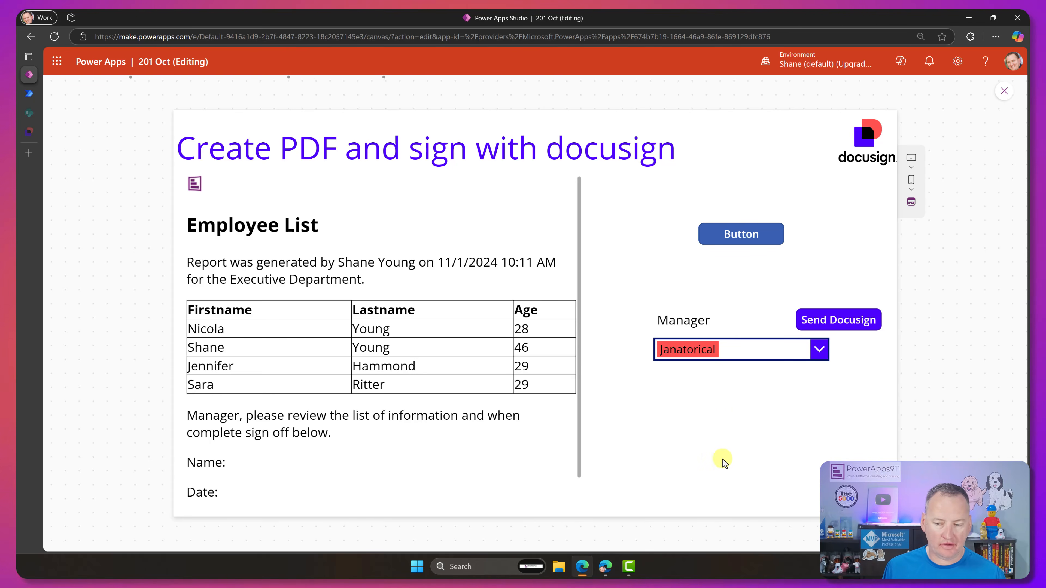
left_click(760, 354)
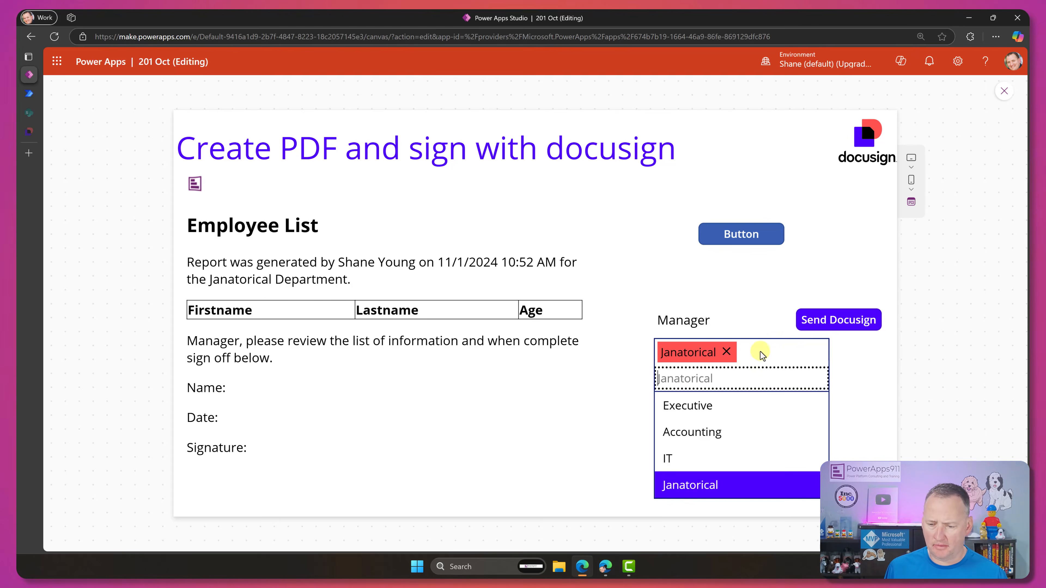
left_click(724, 457)
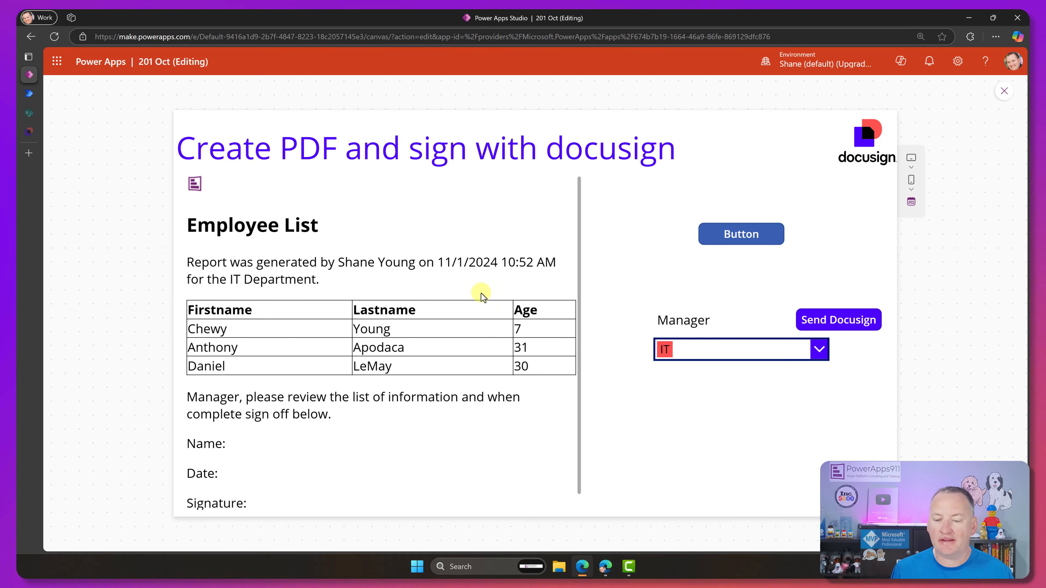
left_click(734, 241)
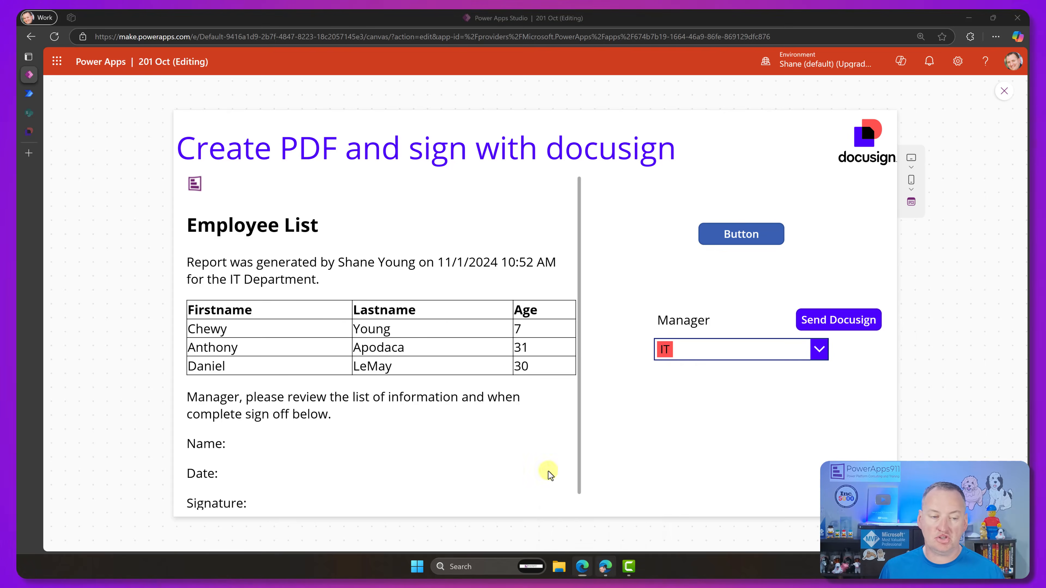
Switch to the signer's Outlook mailbox, open the newest Docusign request, and continue to its document for signing
left_click(605, 566)
left_click(376, 176)
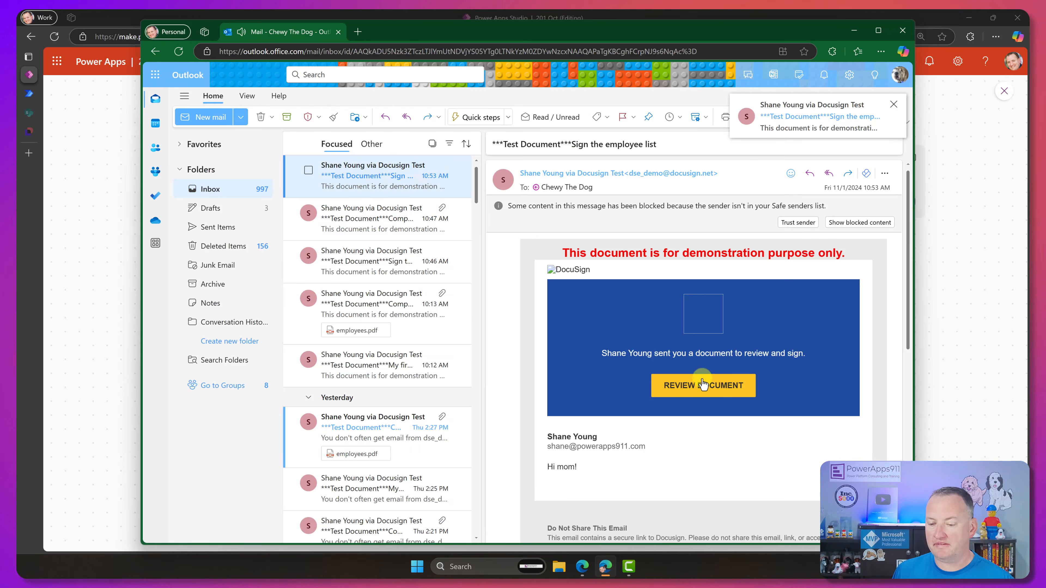
left_click(703, 384)
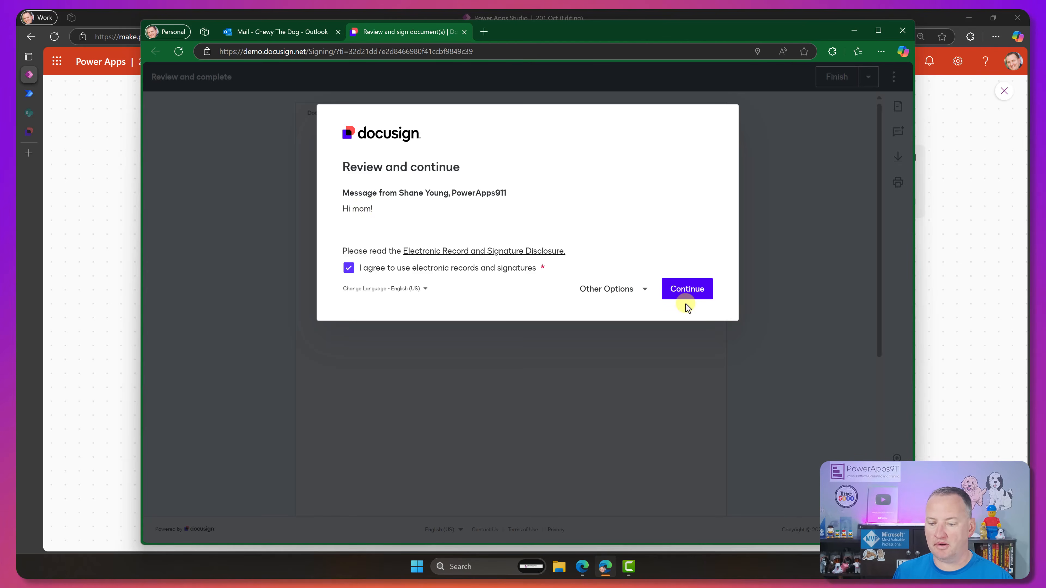
left_click(686, 293)
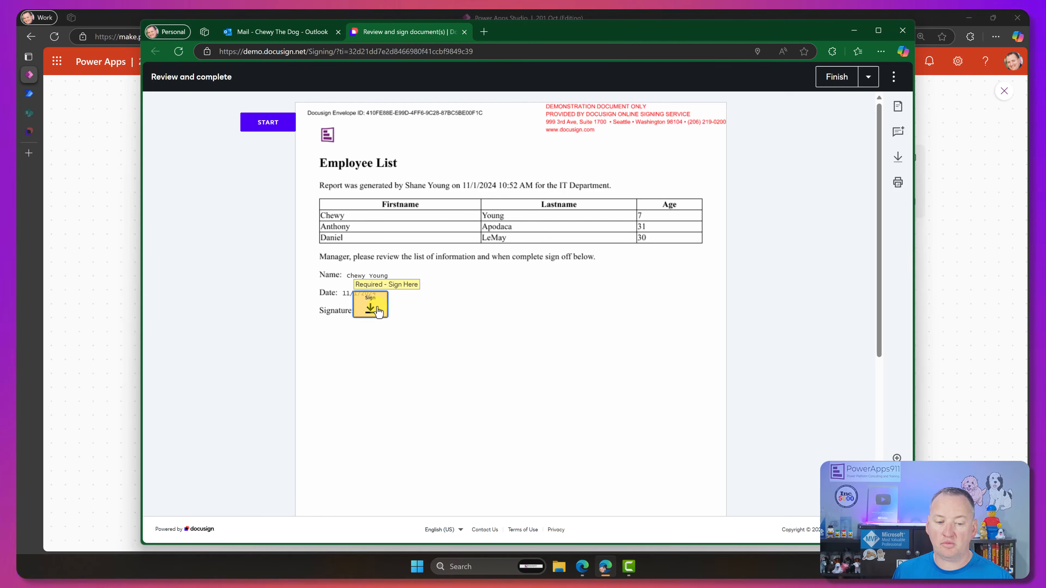
Adopt the suggested signature in the employee list's Signature field, finish signing, and put the Docusign page and mailbox away
left_click(369, 305)
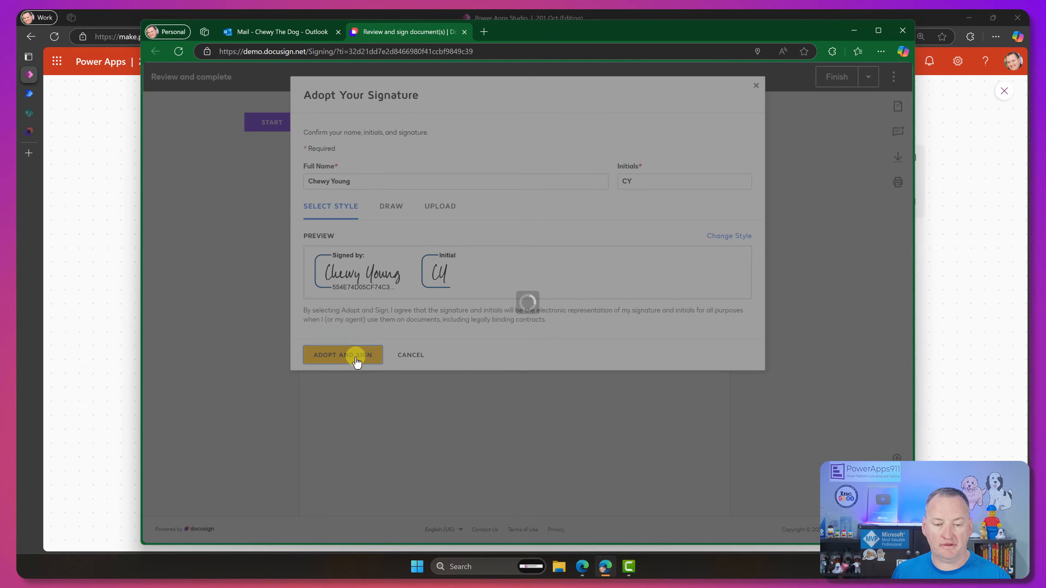
left_click(358, 362)
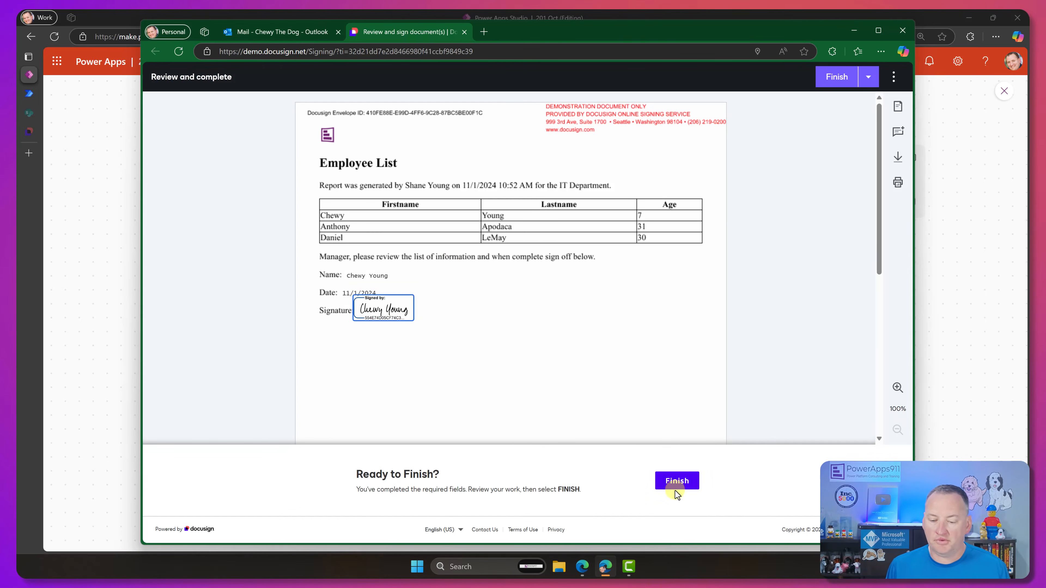
left_click(675, 486)
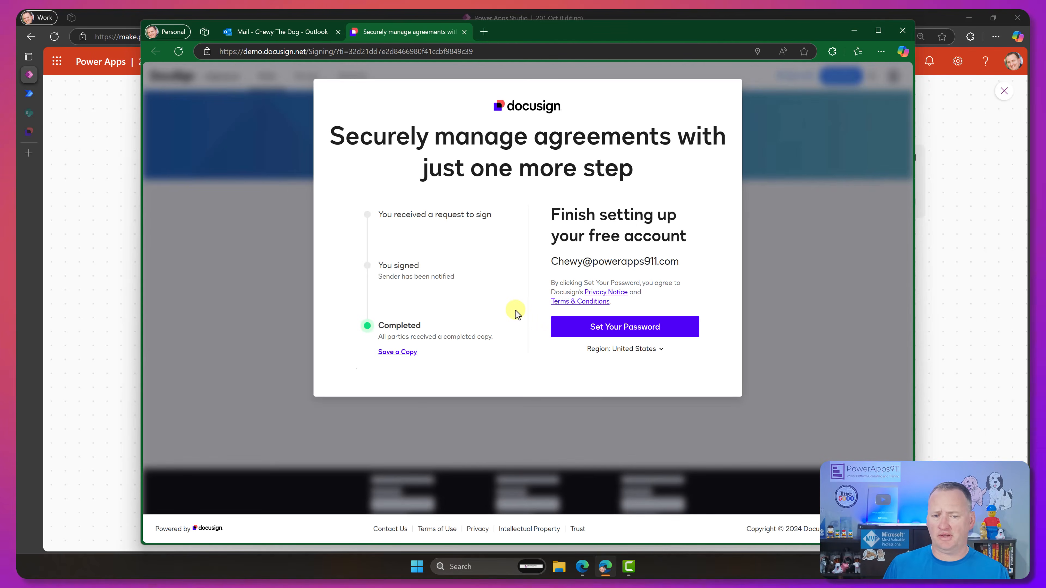
left_click(464, 32)
left_click(855, 30)
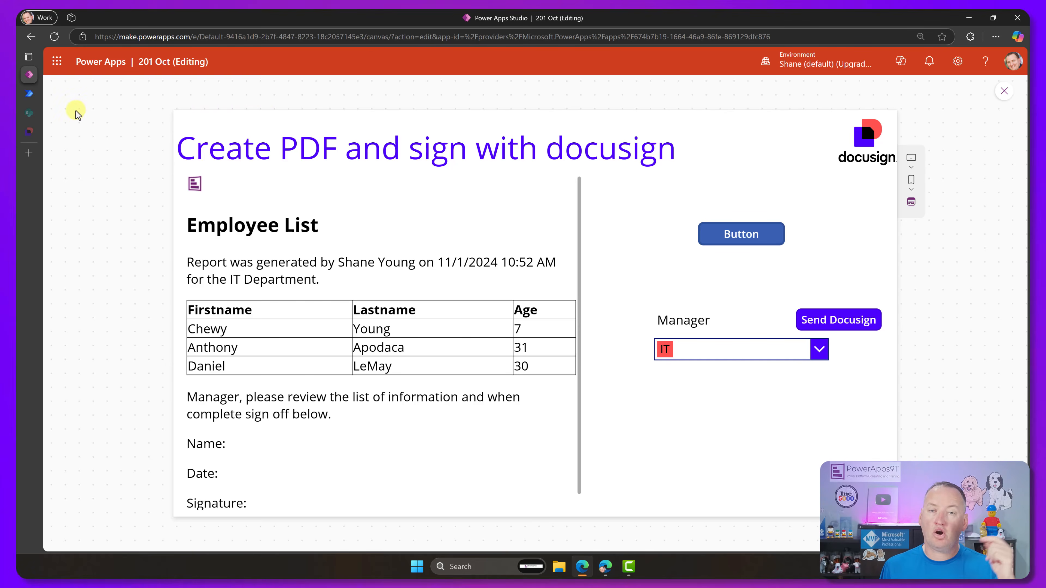
Switch to the SharePoint Documents library, refresh it, and examine the signed report and completion certificate in VideoDS.pdf
left_click(29, 112)
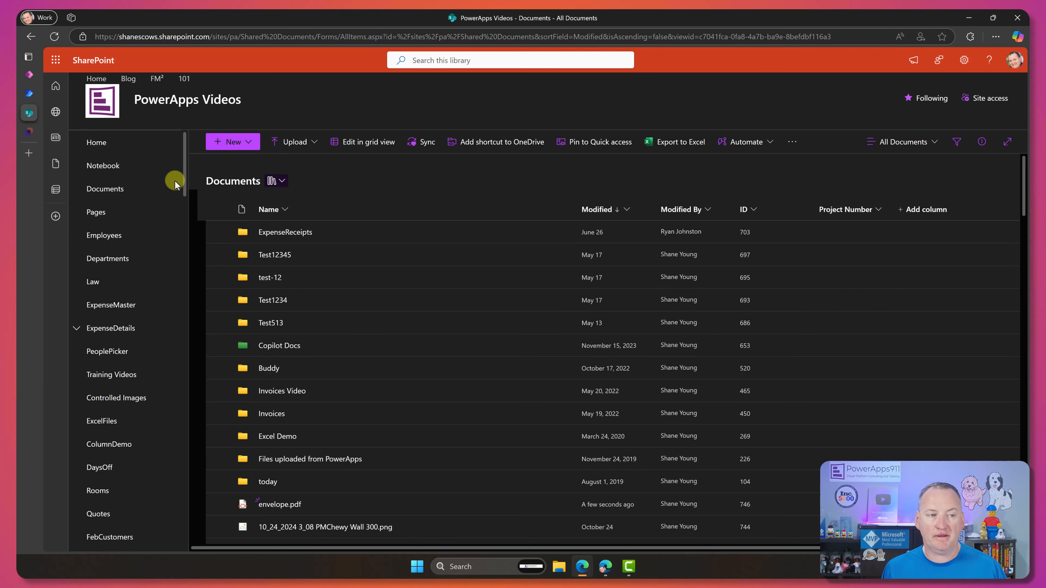
left_click(66, 41)
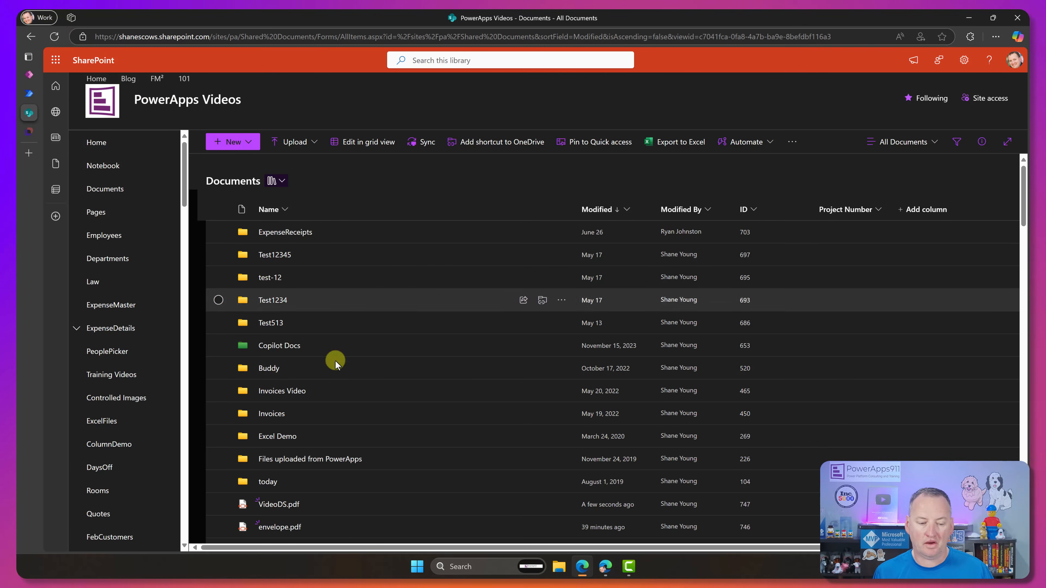
left_click(291, 510)
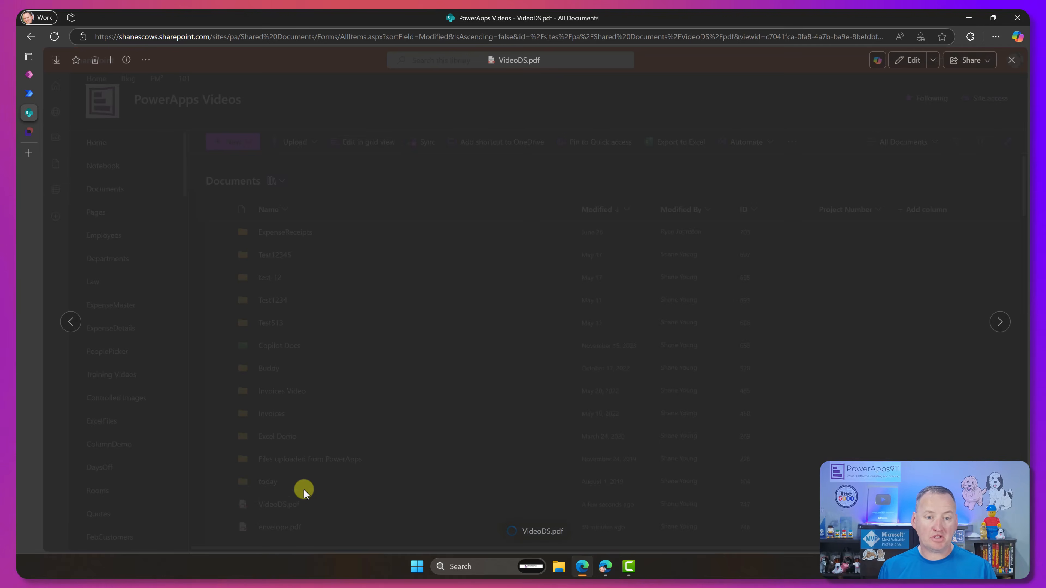
scroll(513, 272, "down", 8)
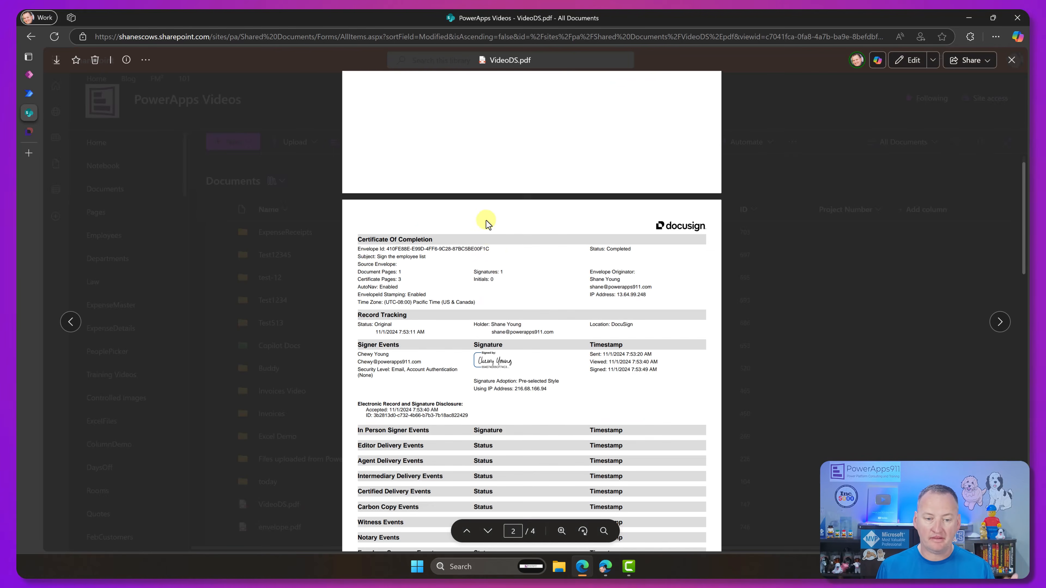
scroll(488, 225, "down", 10)
scroll(491, 234, "up", 12)
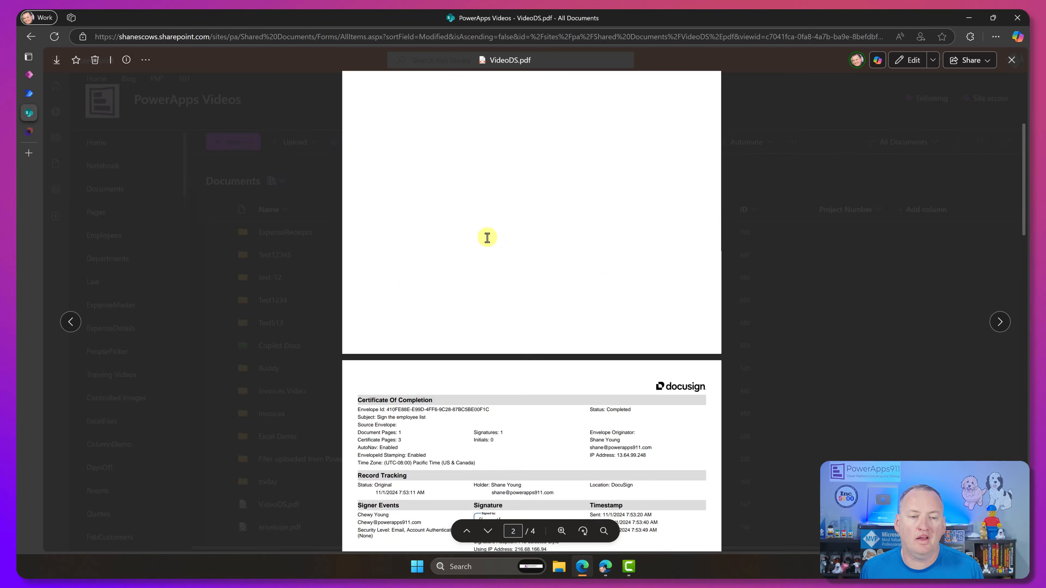
scroll(487, 238, "up", 5)
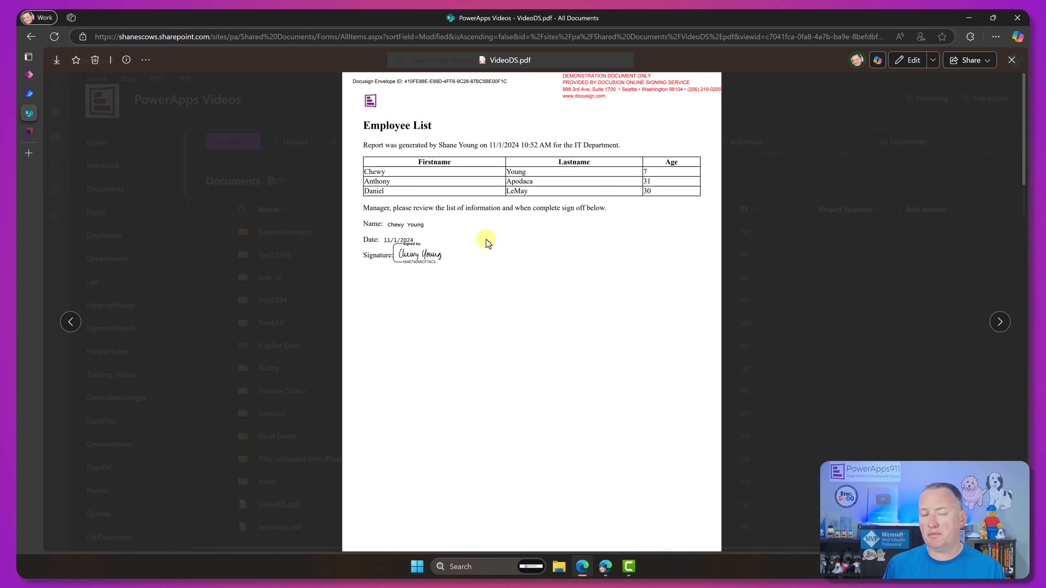